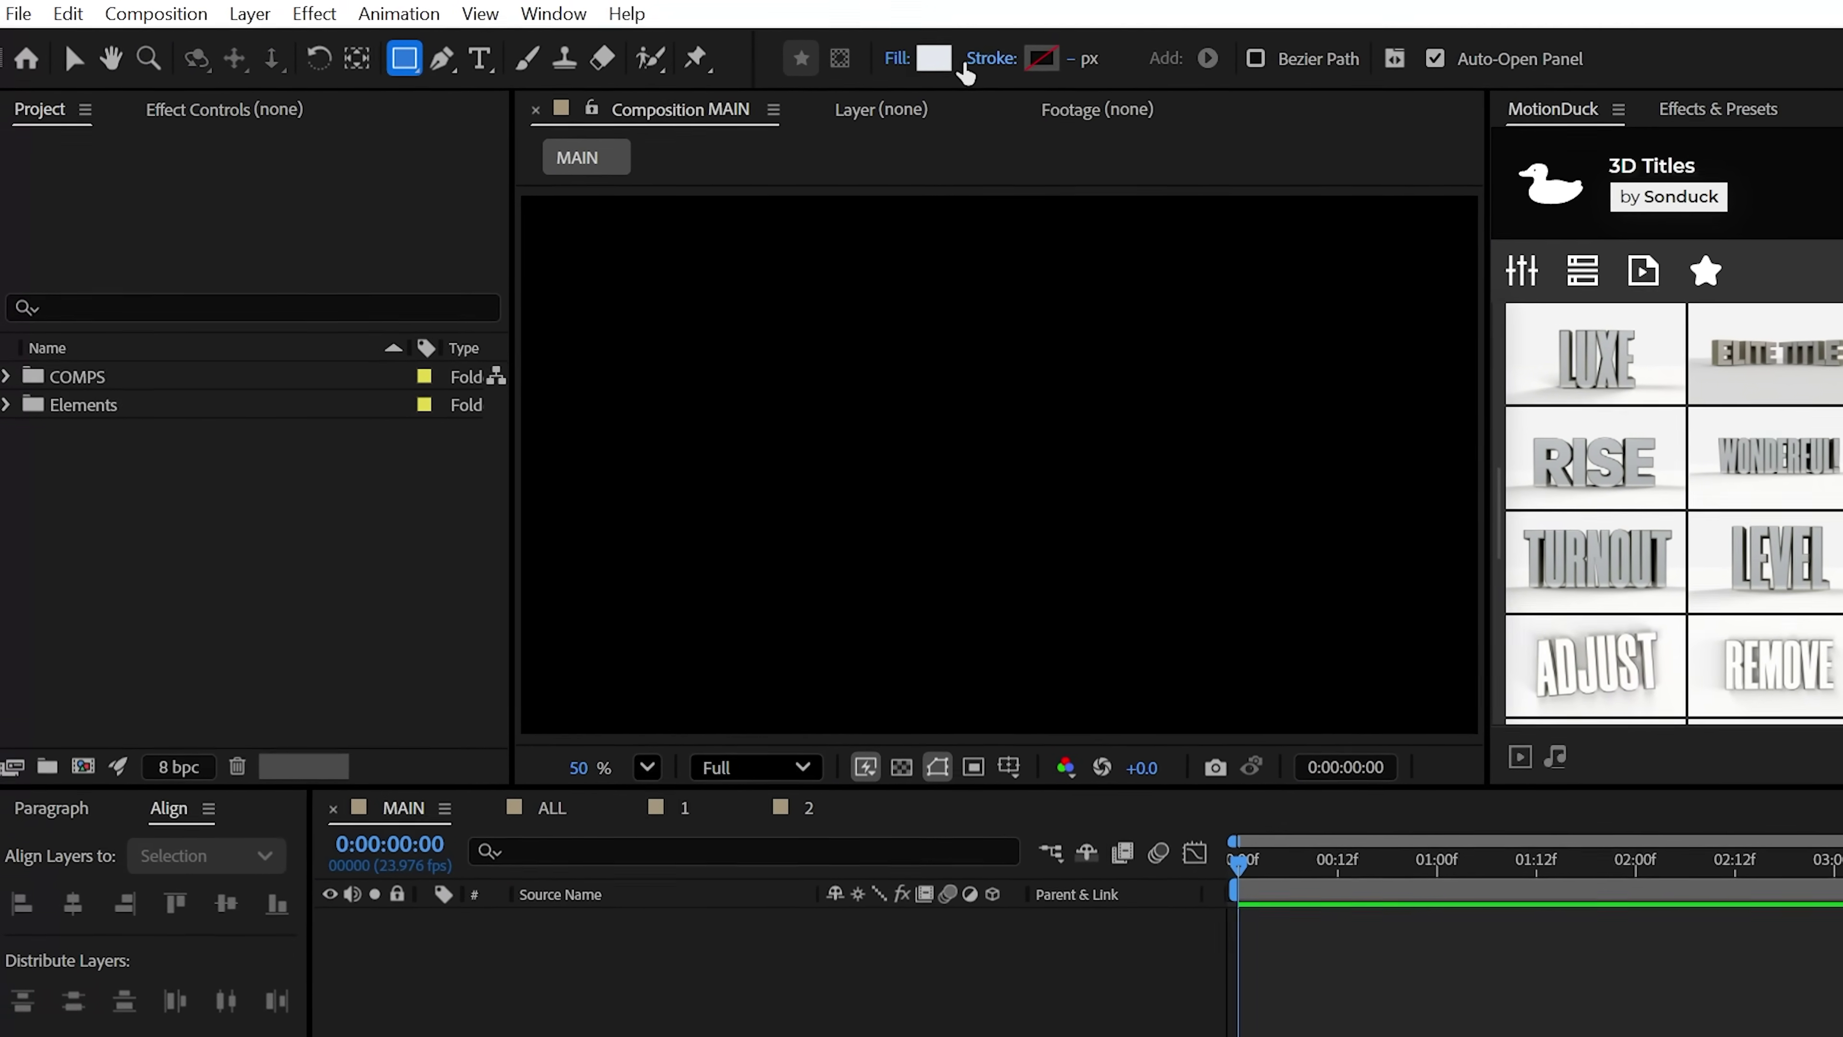
- Cover the whole MAIN comp with a rectangle filled in pale grey-blue E2E9EE
click(941, 59)
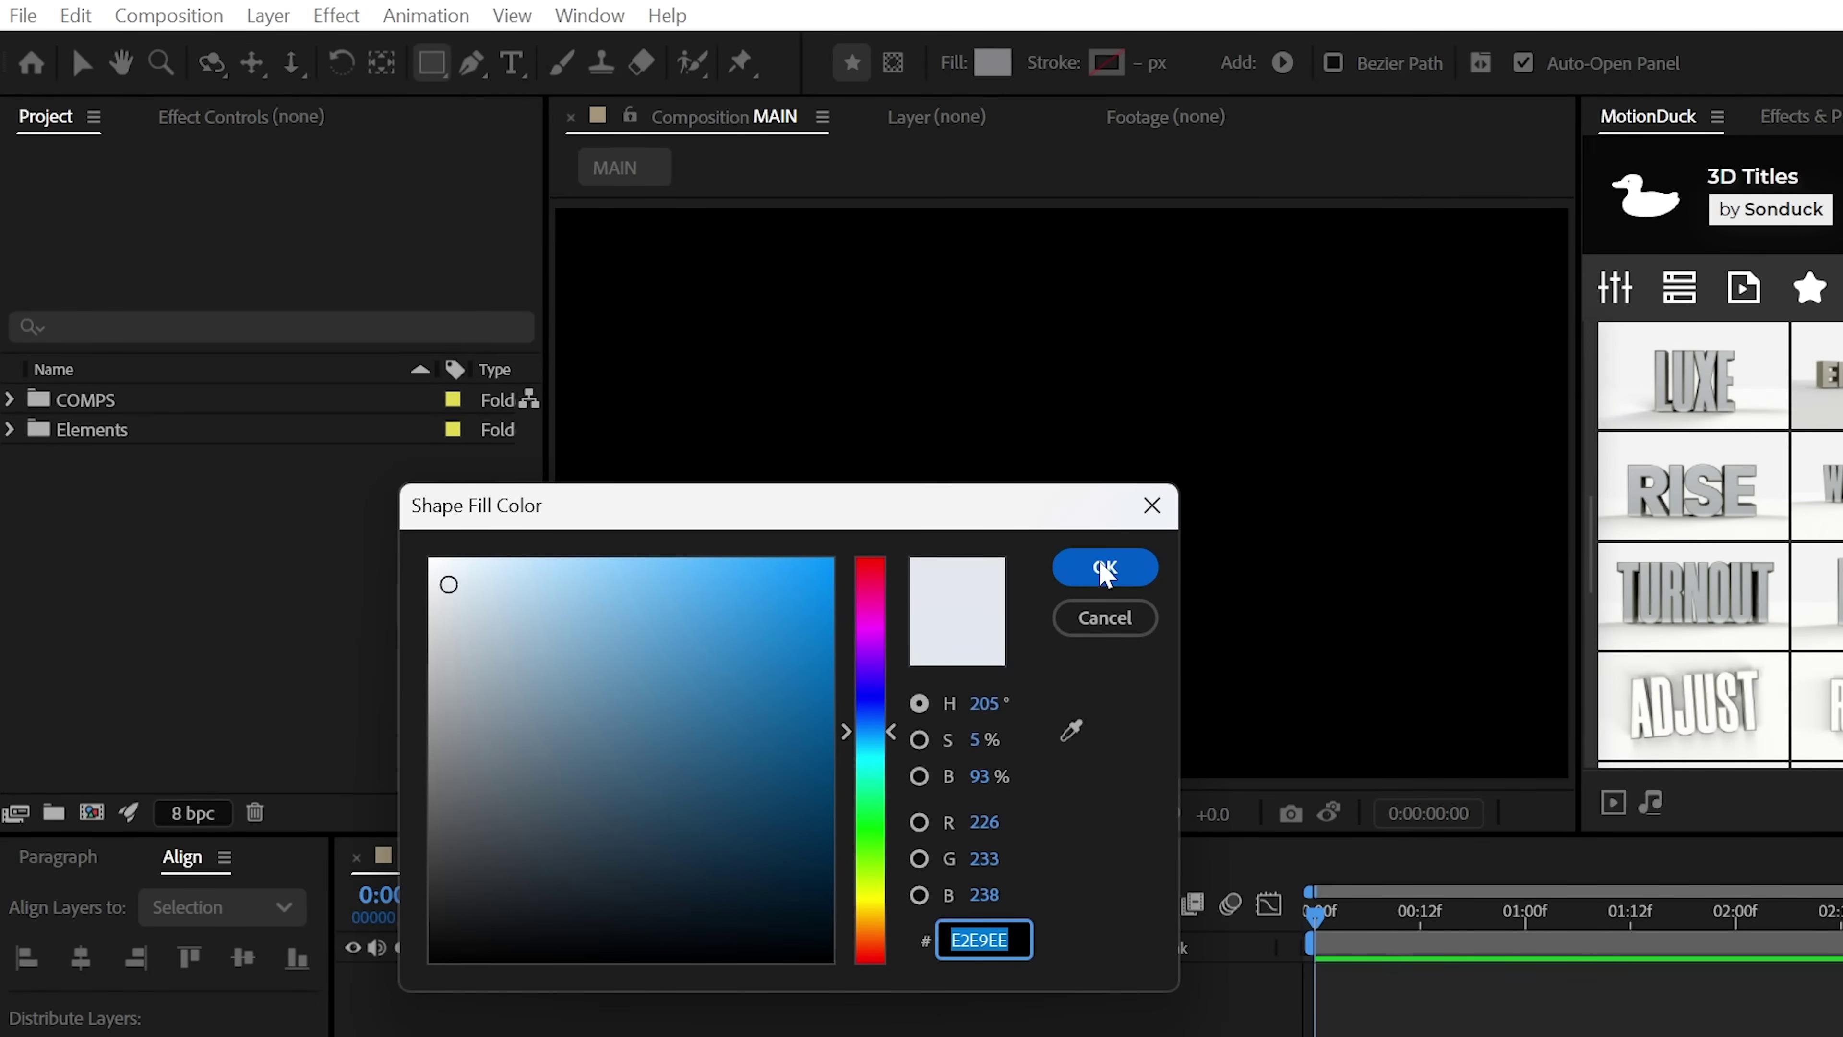
click(1104, 569)
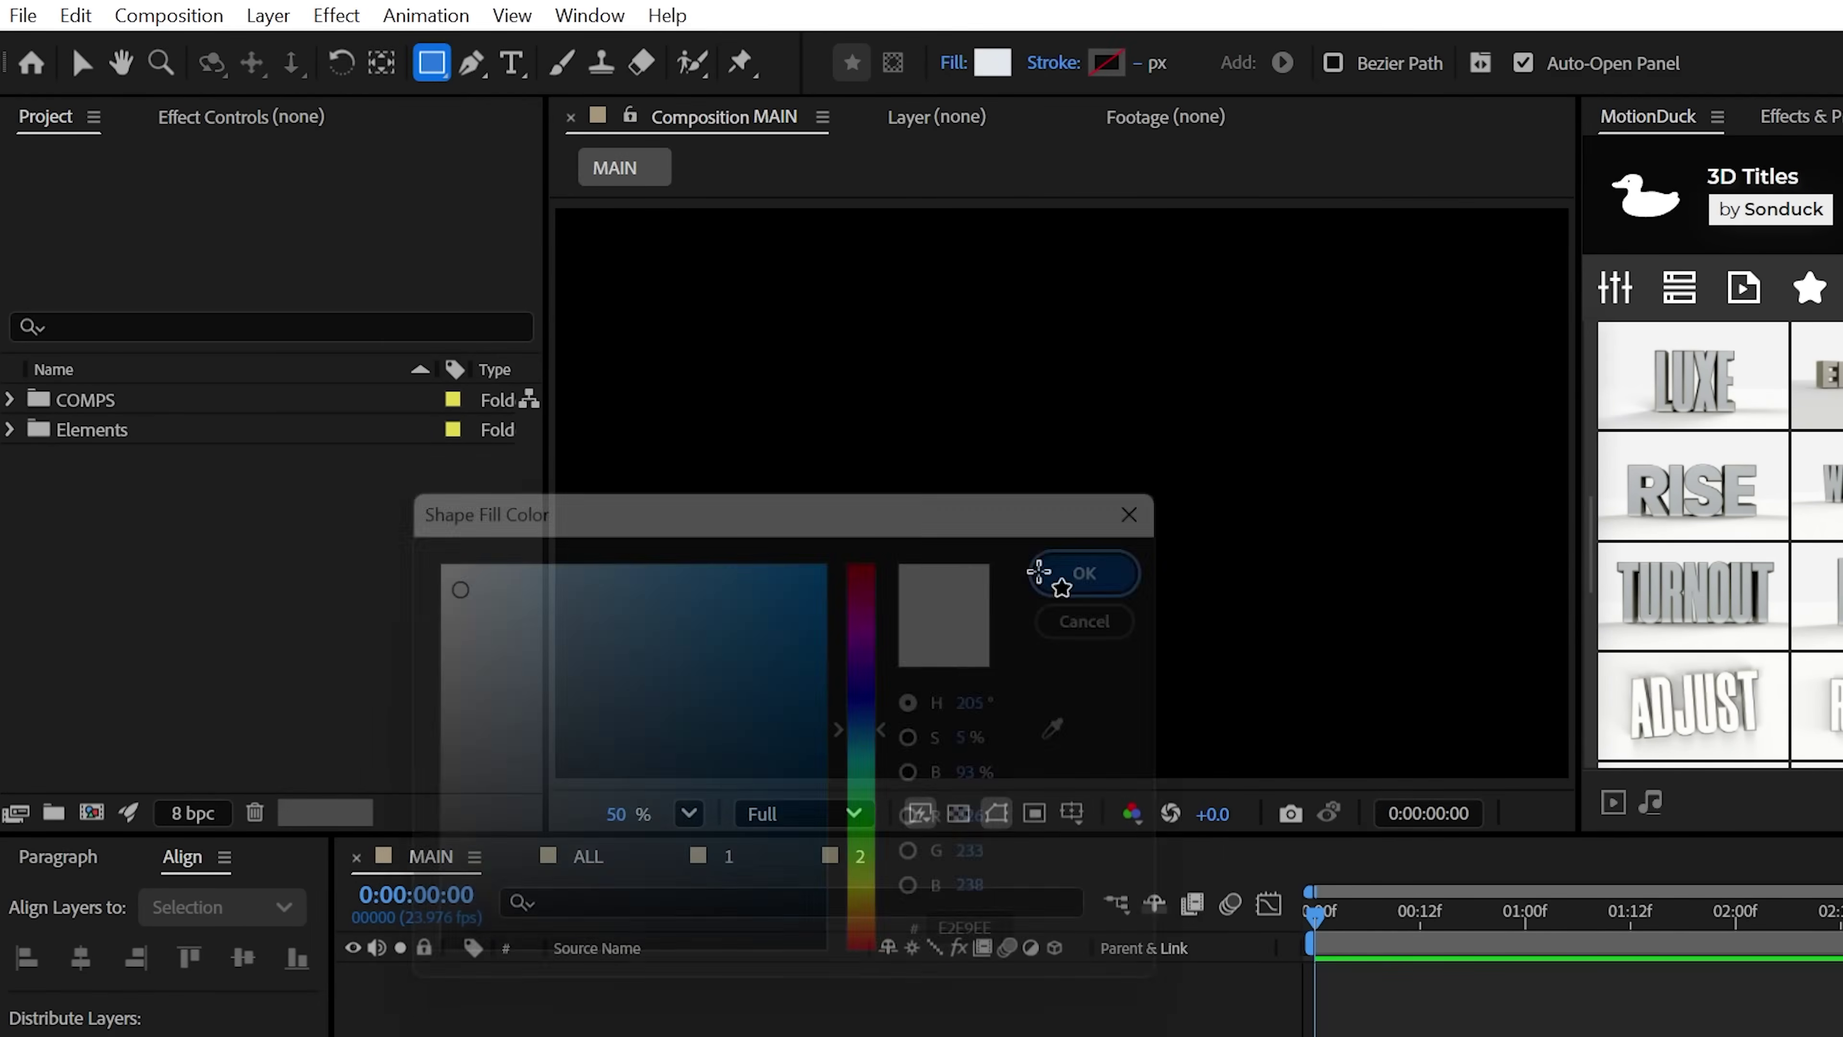
drag(613, 762, 1351, 324)
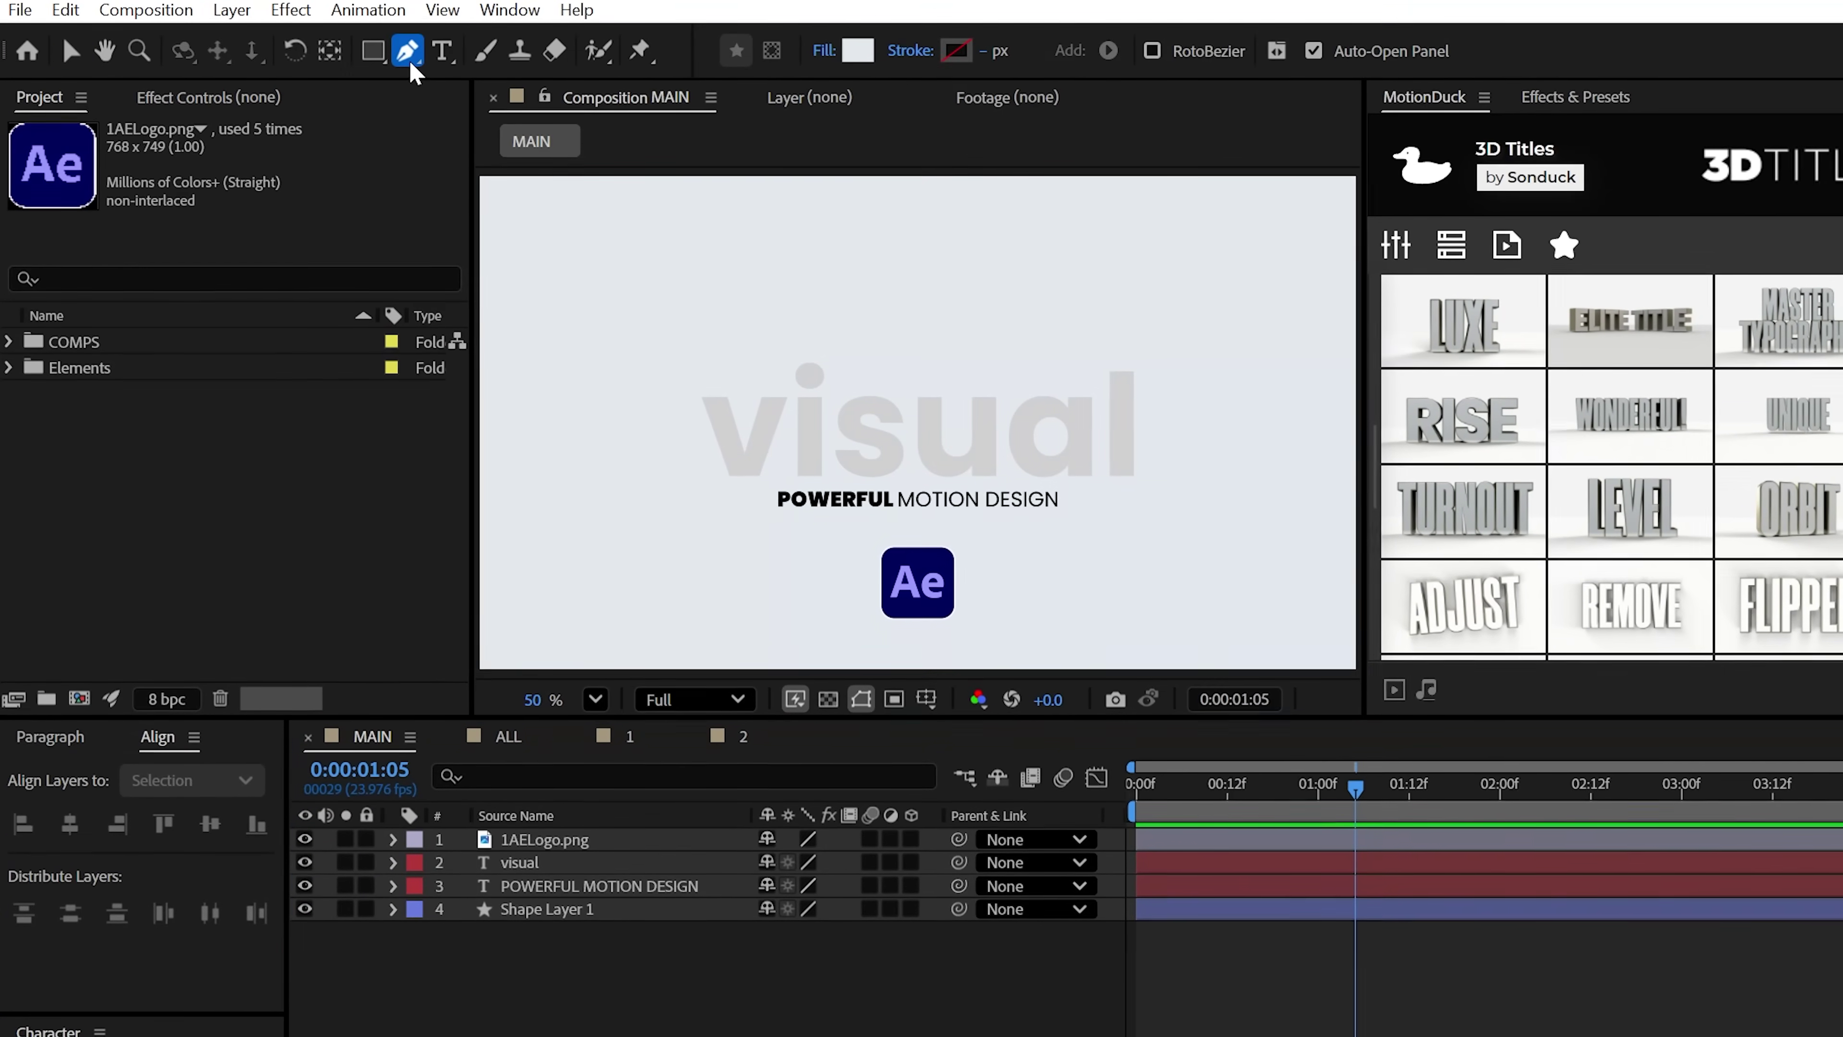
- Set a grey 585858 stroke with no fill and draw a horizontal line across the comp
alt+click(858, 49)
click(956, 50)
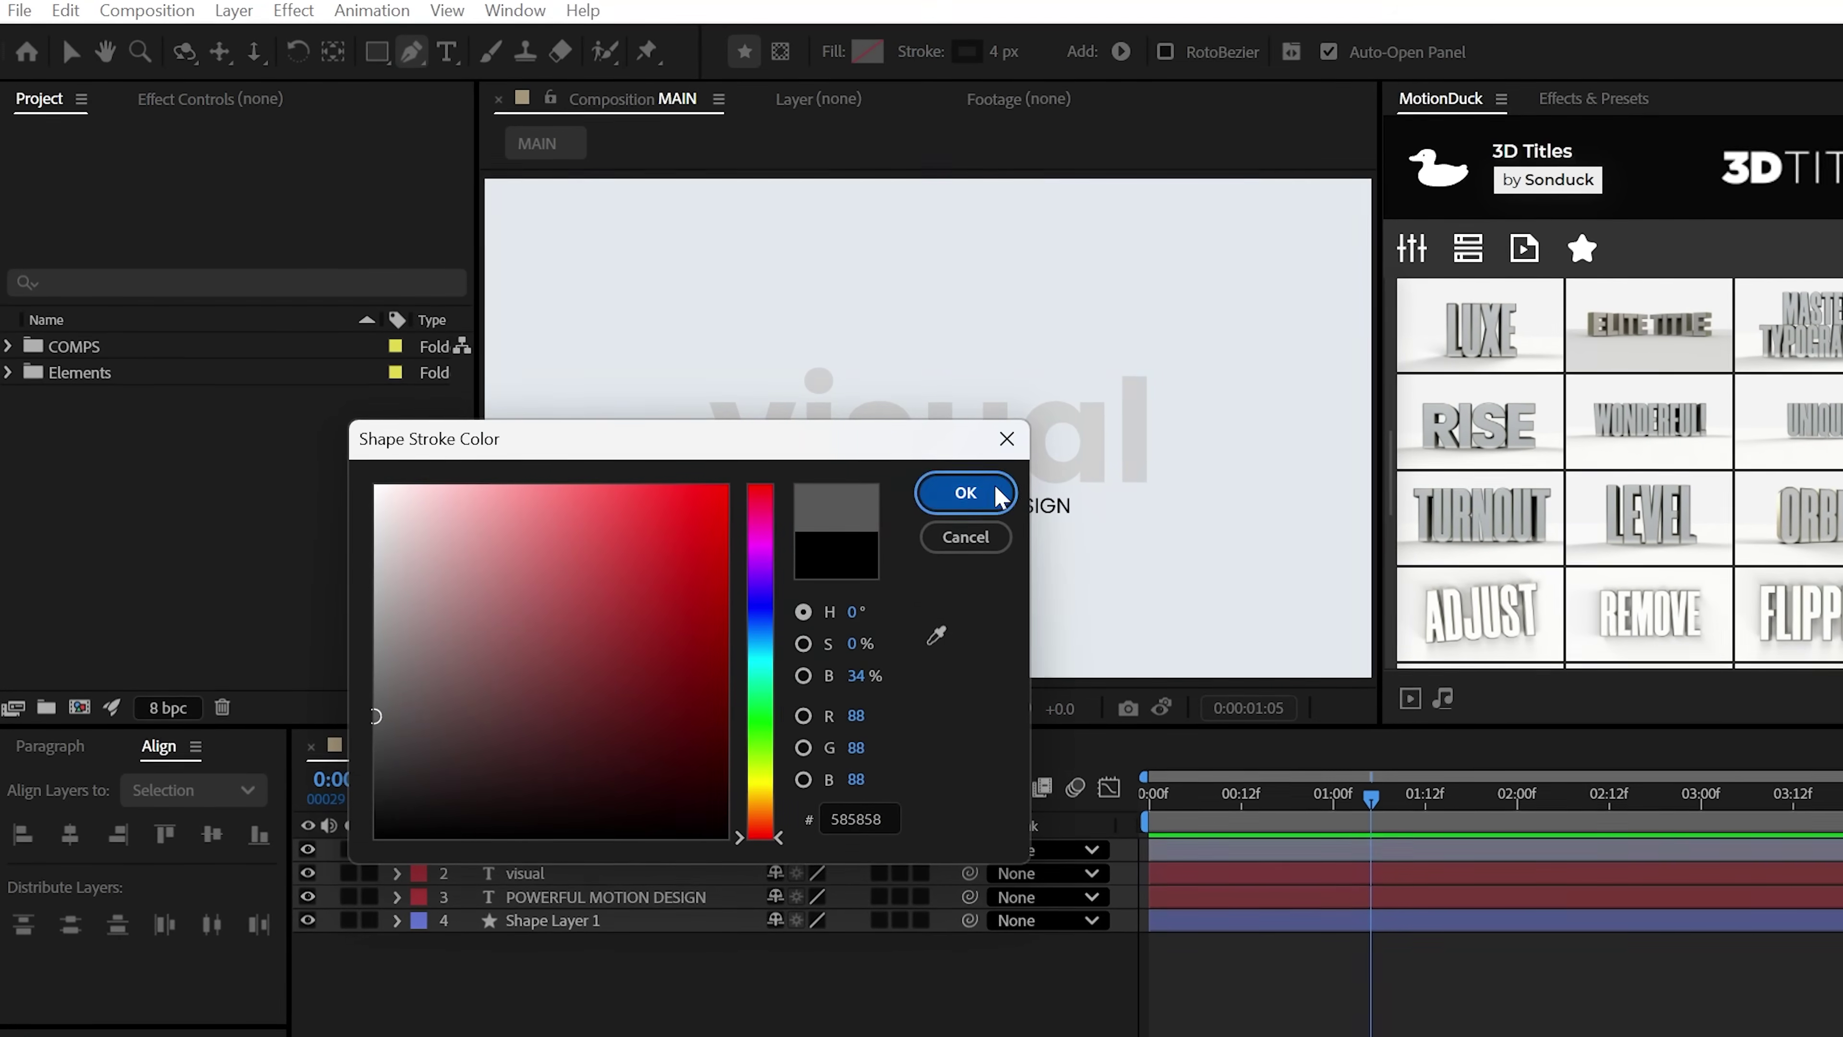
click(1000, 499)
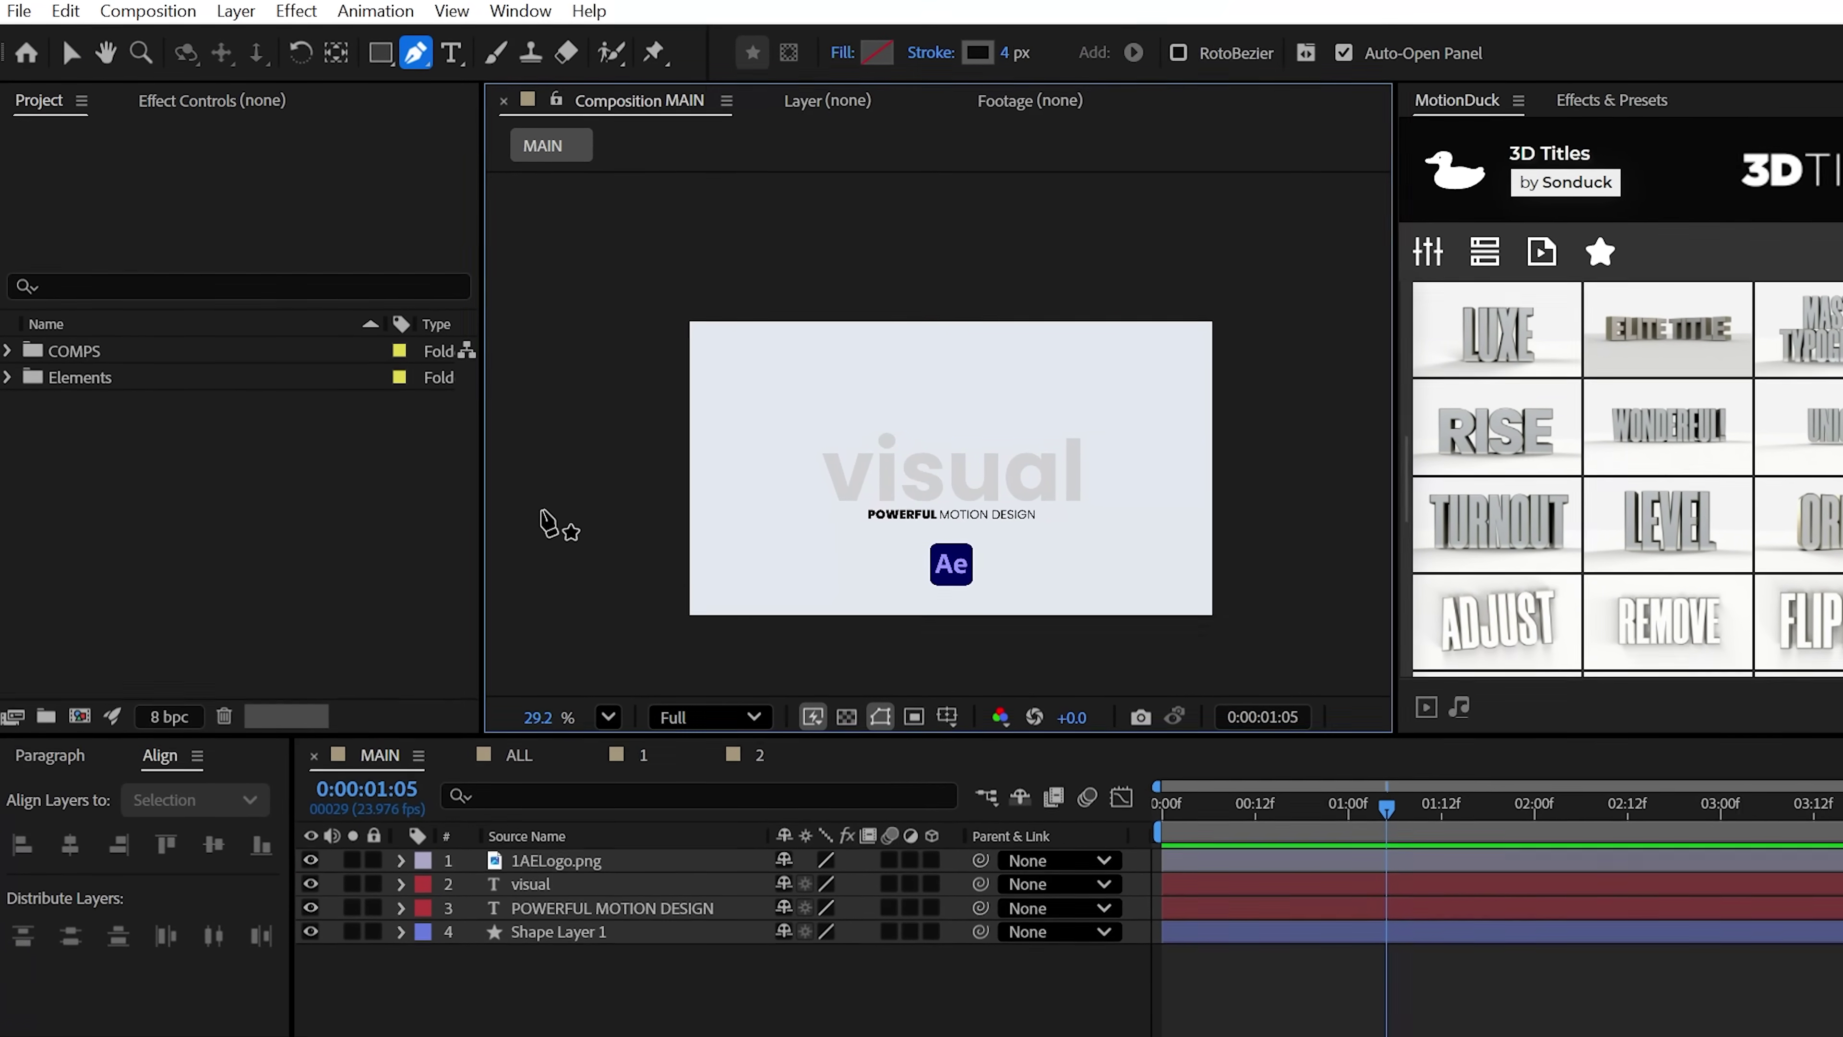
click(540, 512)
shift+click(1368, 512)
key(v)
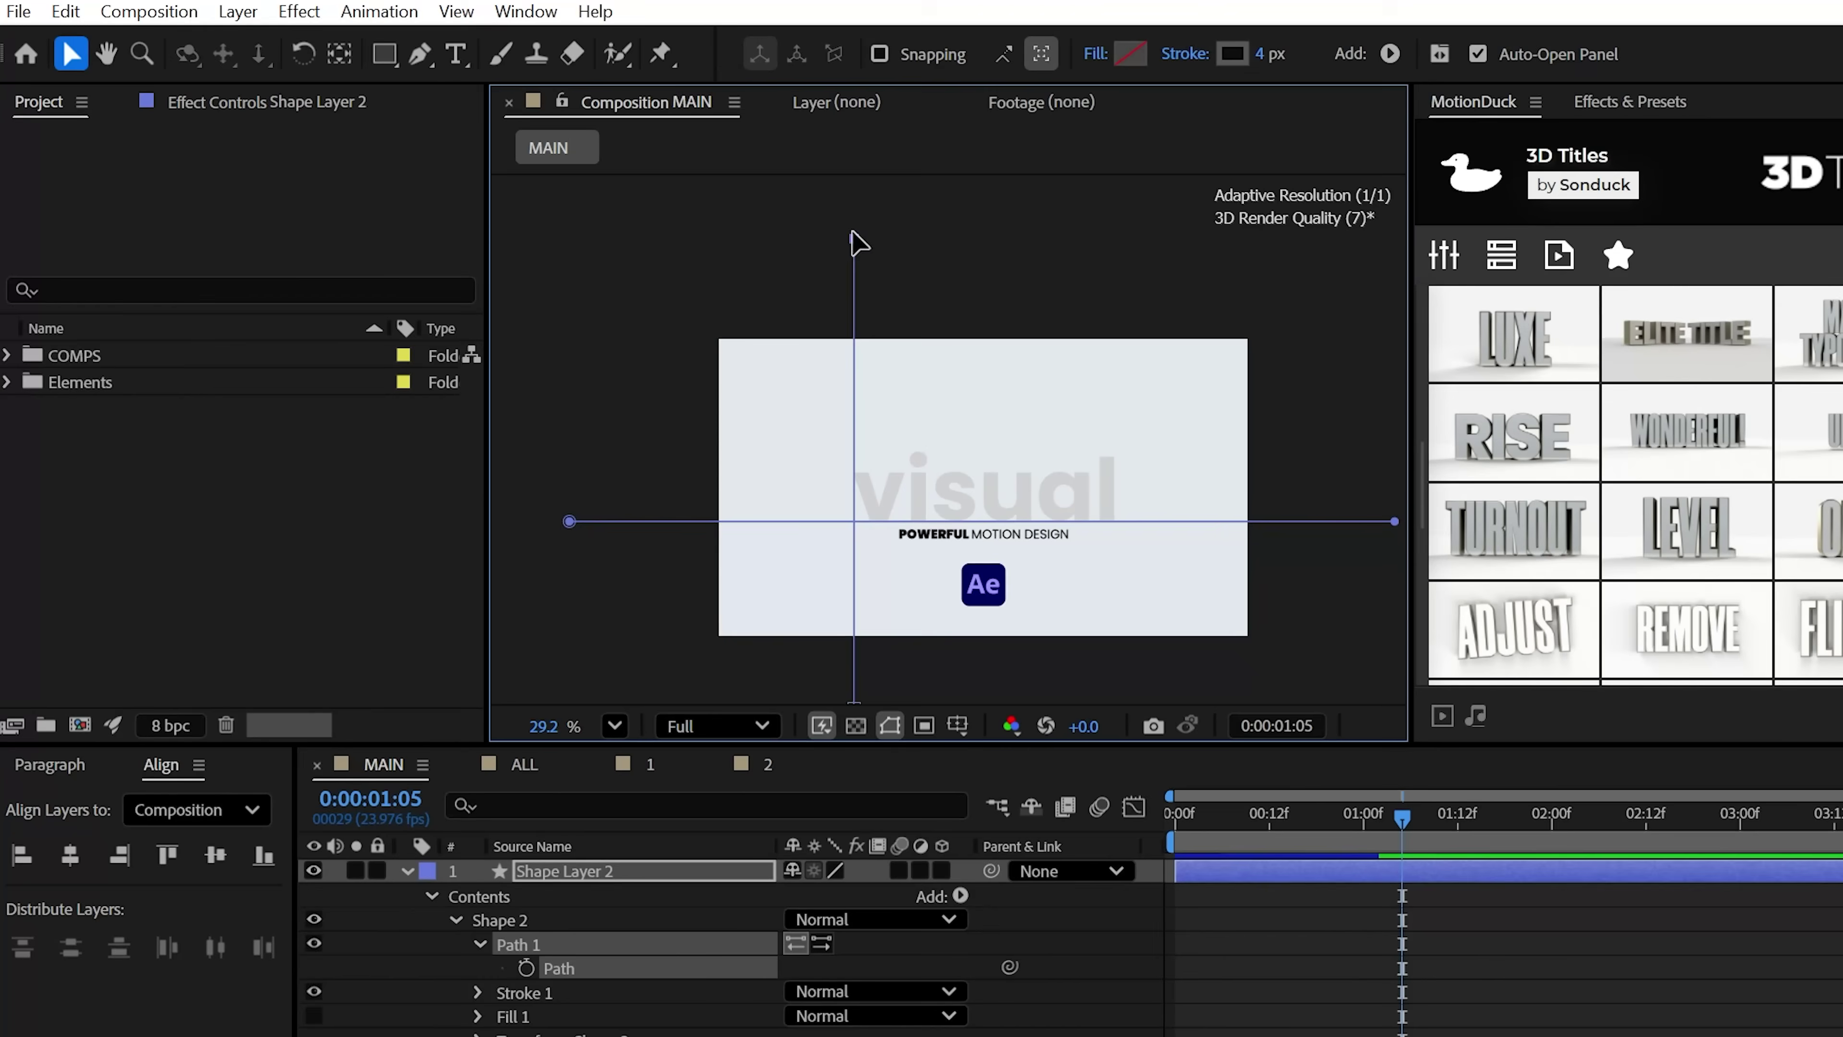
- Move Shape 4 to the top of the line layer's contents and make all five layers 3D
key(g)
drag(498, 962, 518, 920)
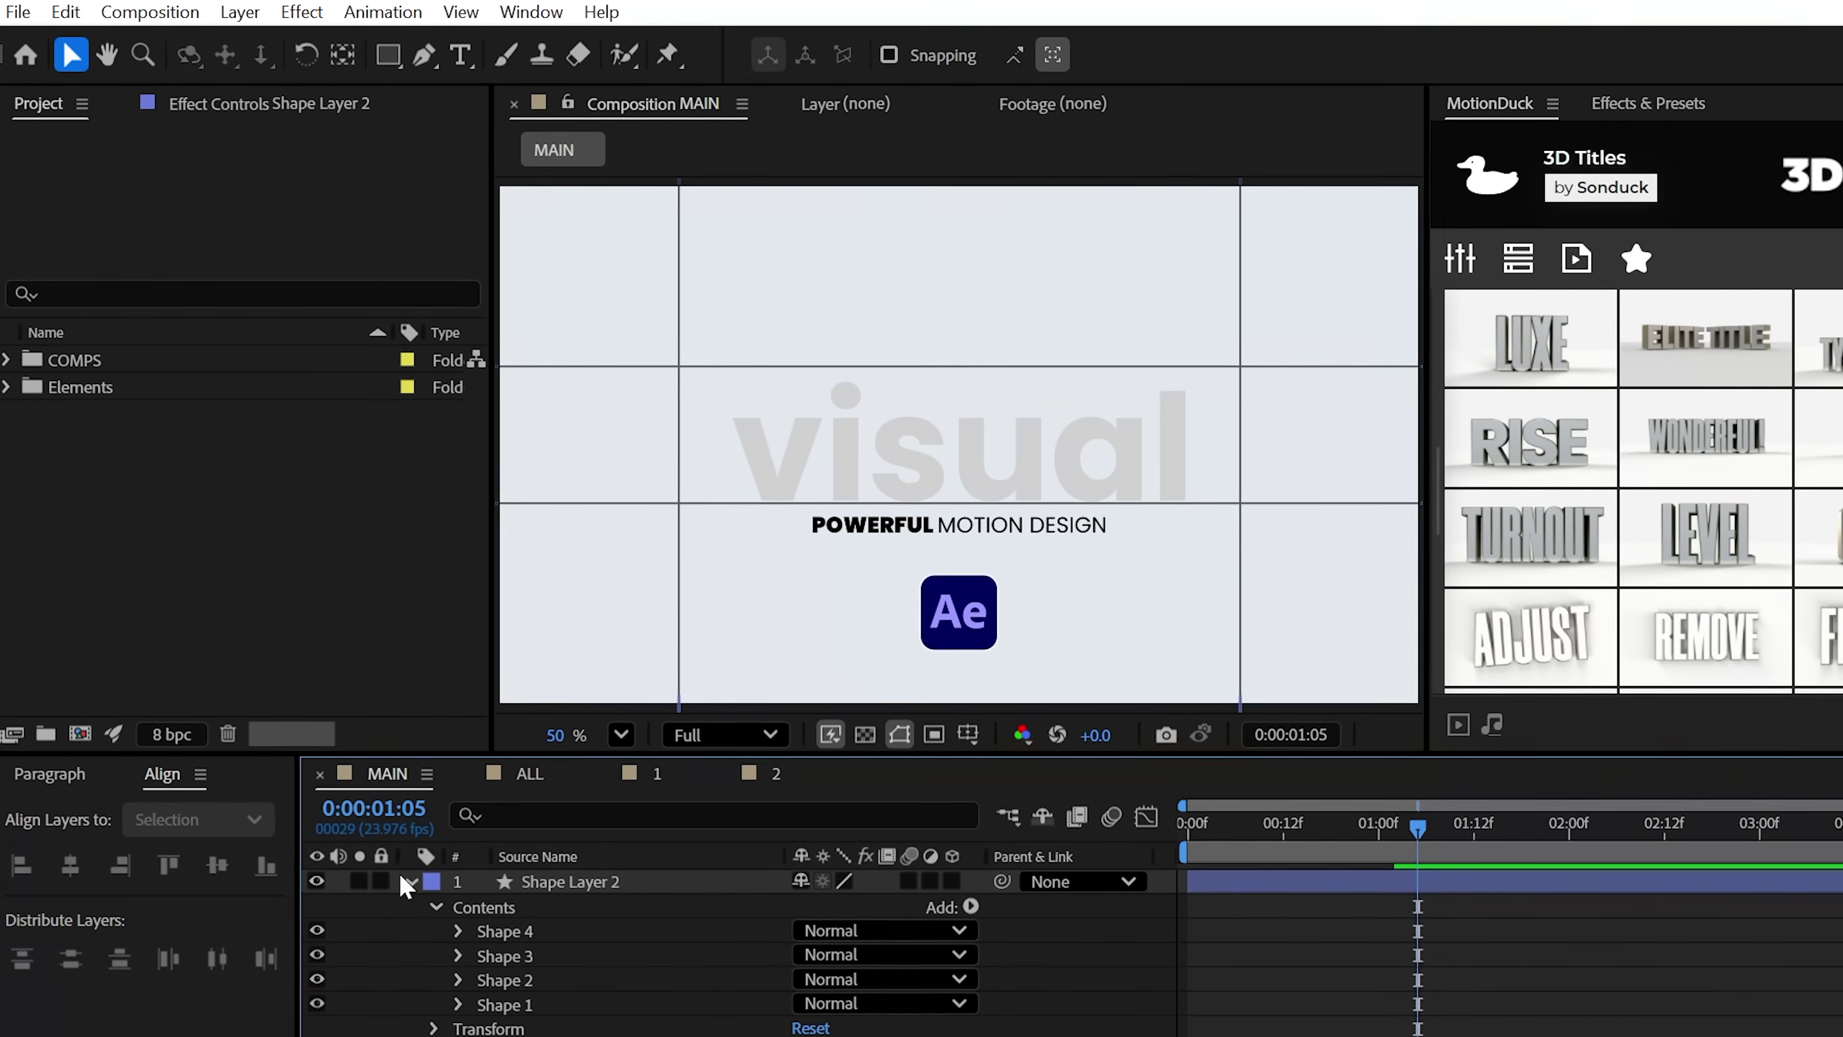
click(409, 876)
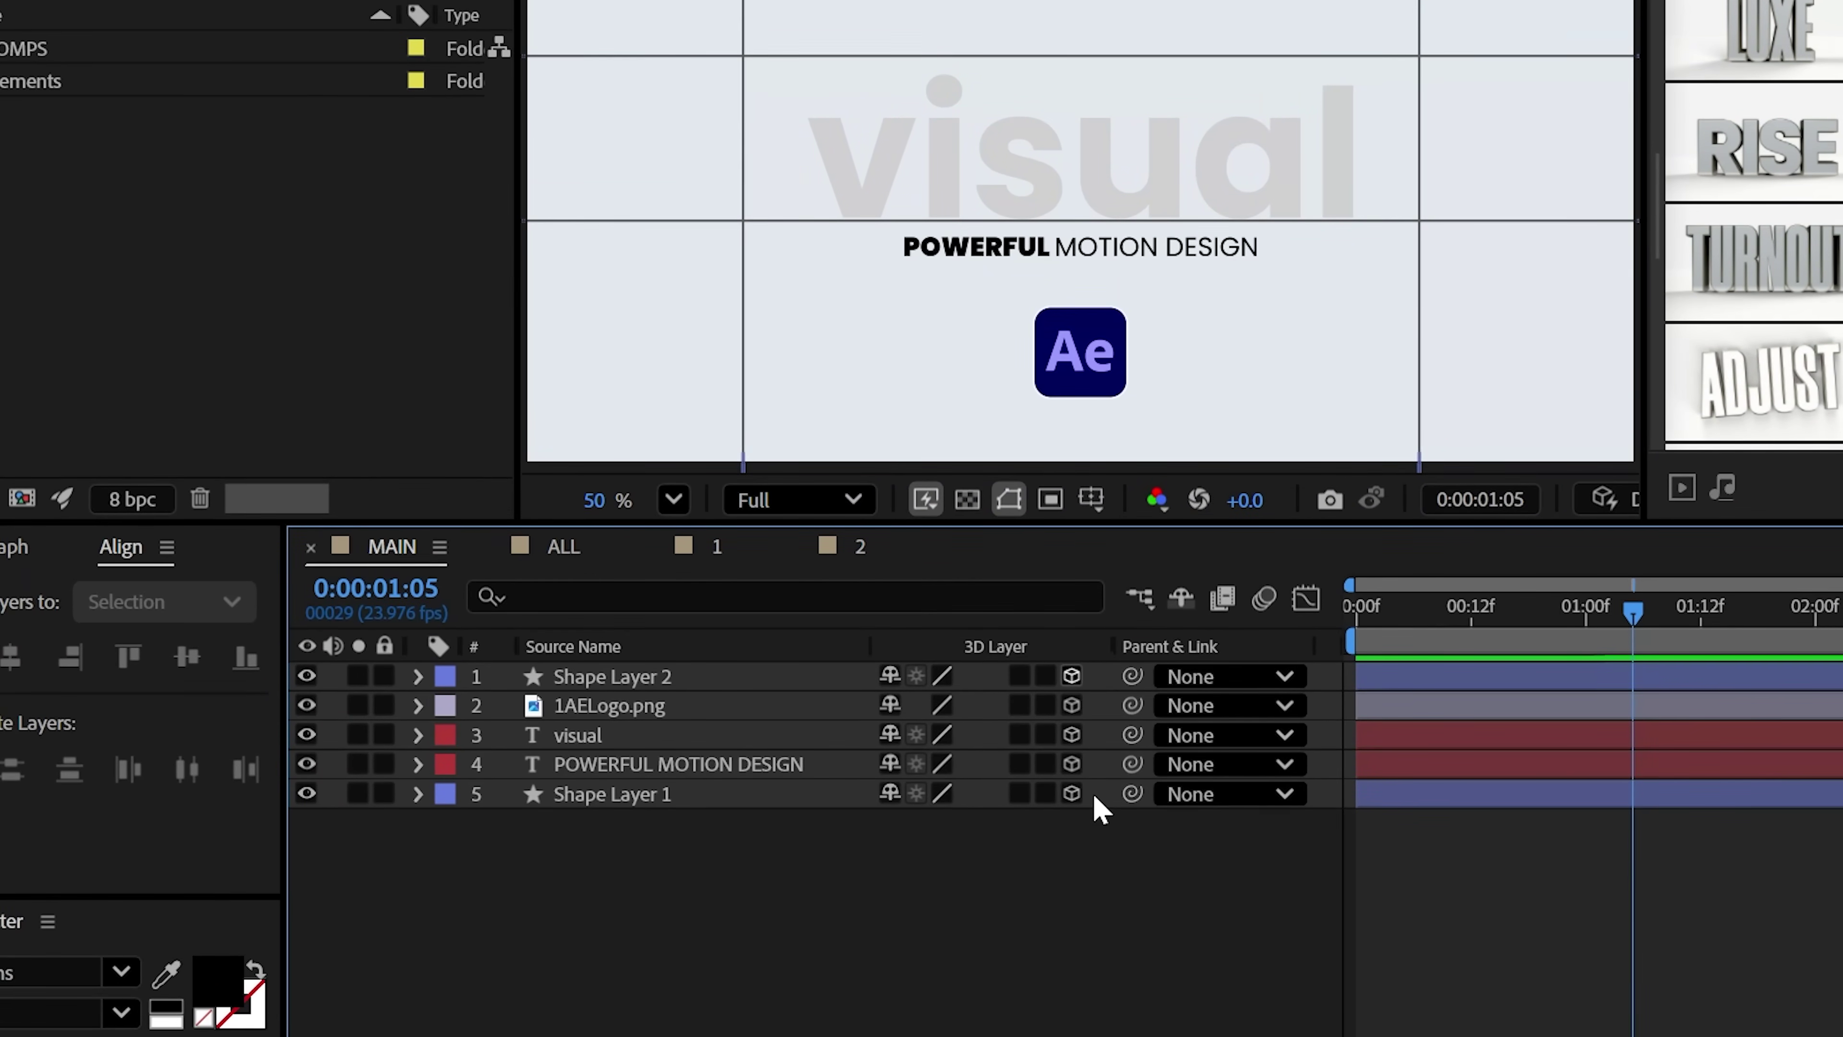
drag(1072, 794, 1071, 705)
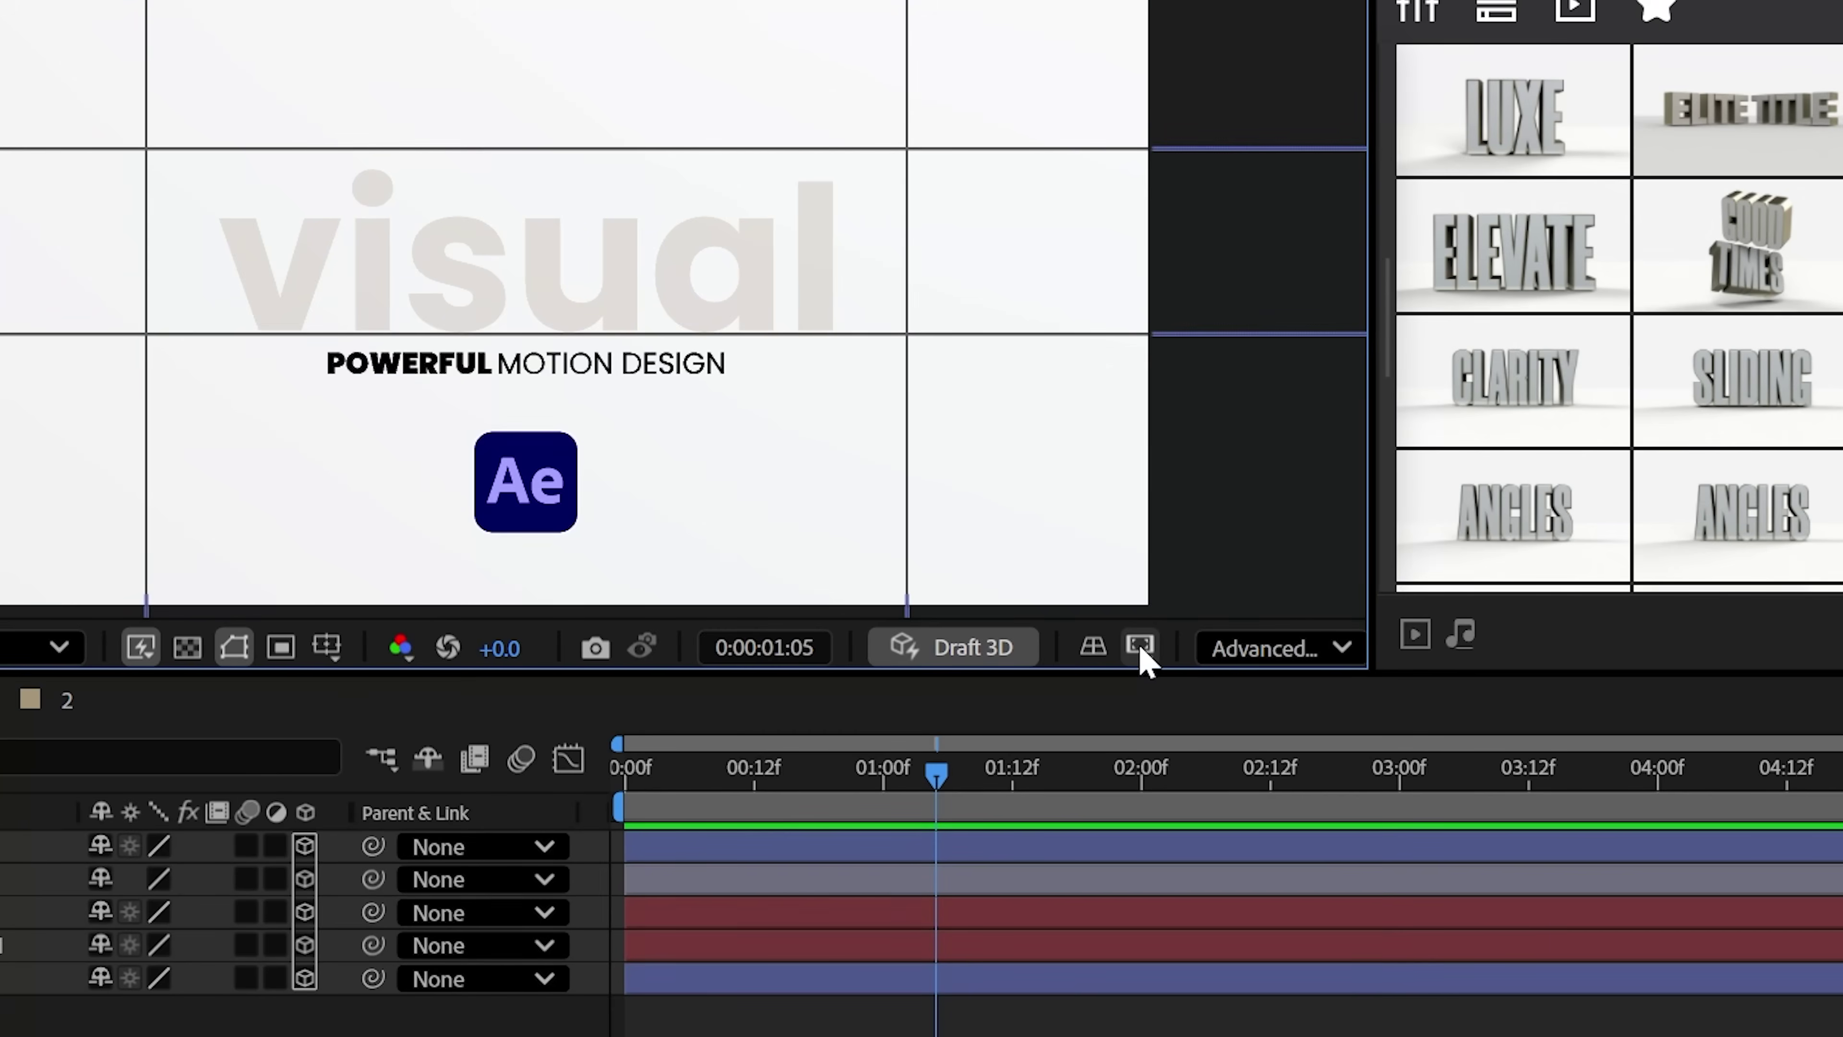
scroll(598, 485, down, 2)
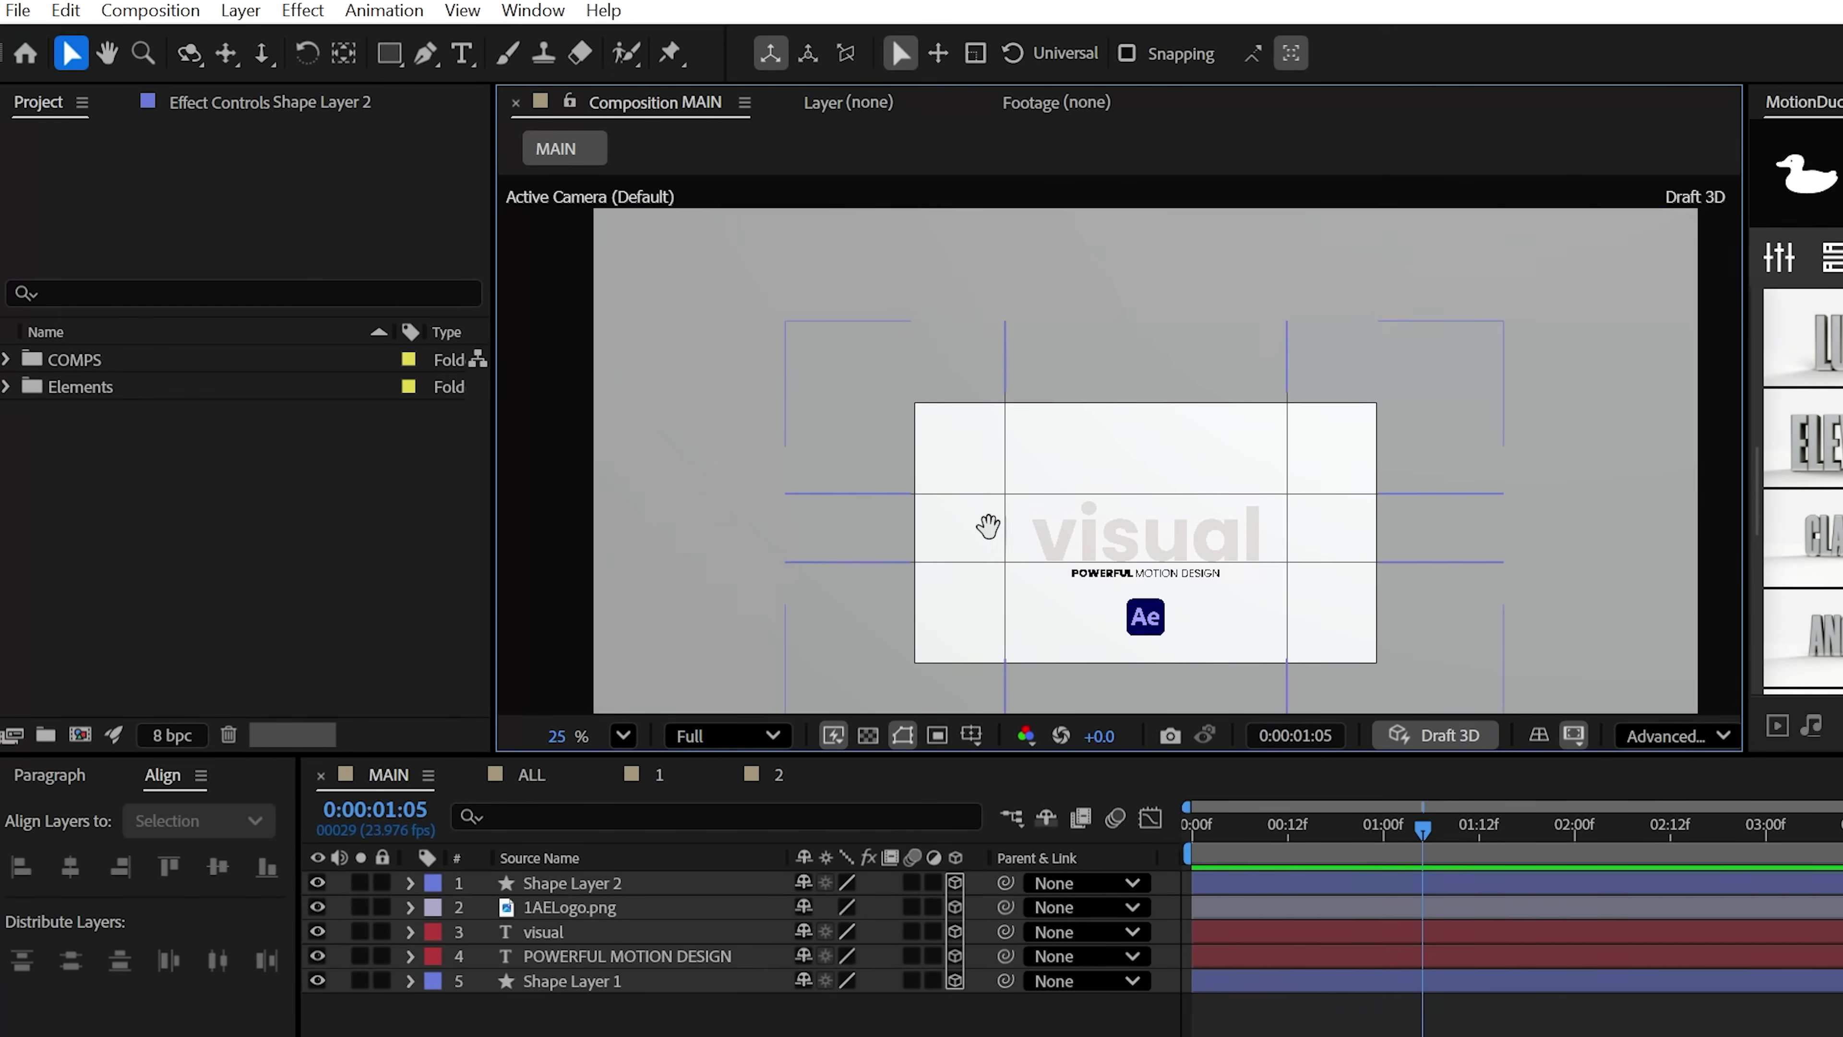
- Draw a circle at the lower right of the comp on the grid lines layer
click(592, 885)
key(g)
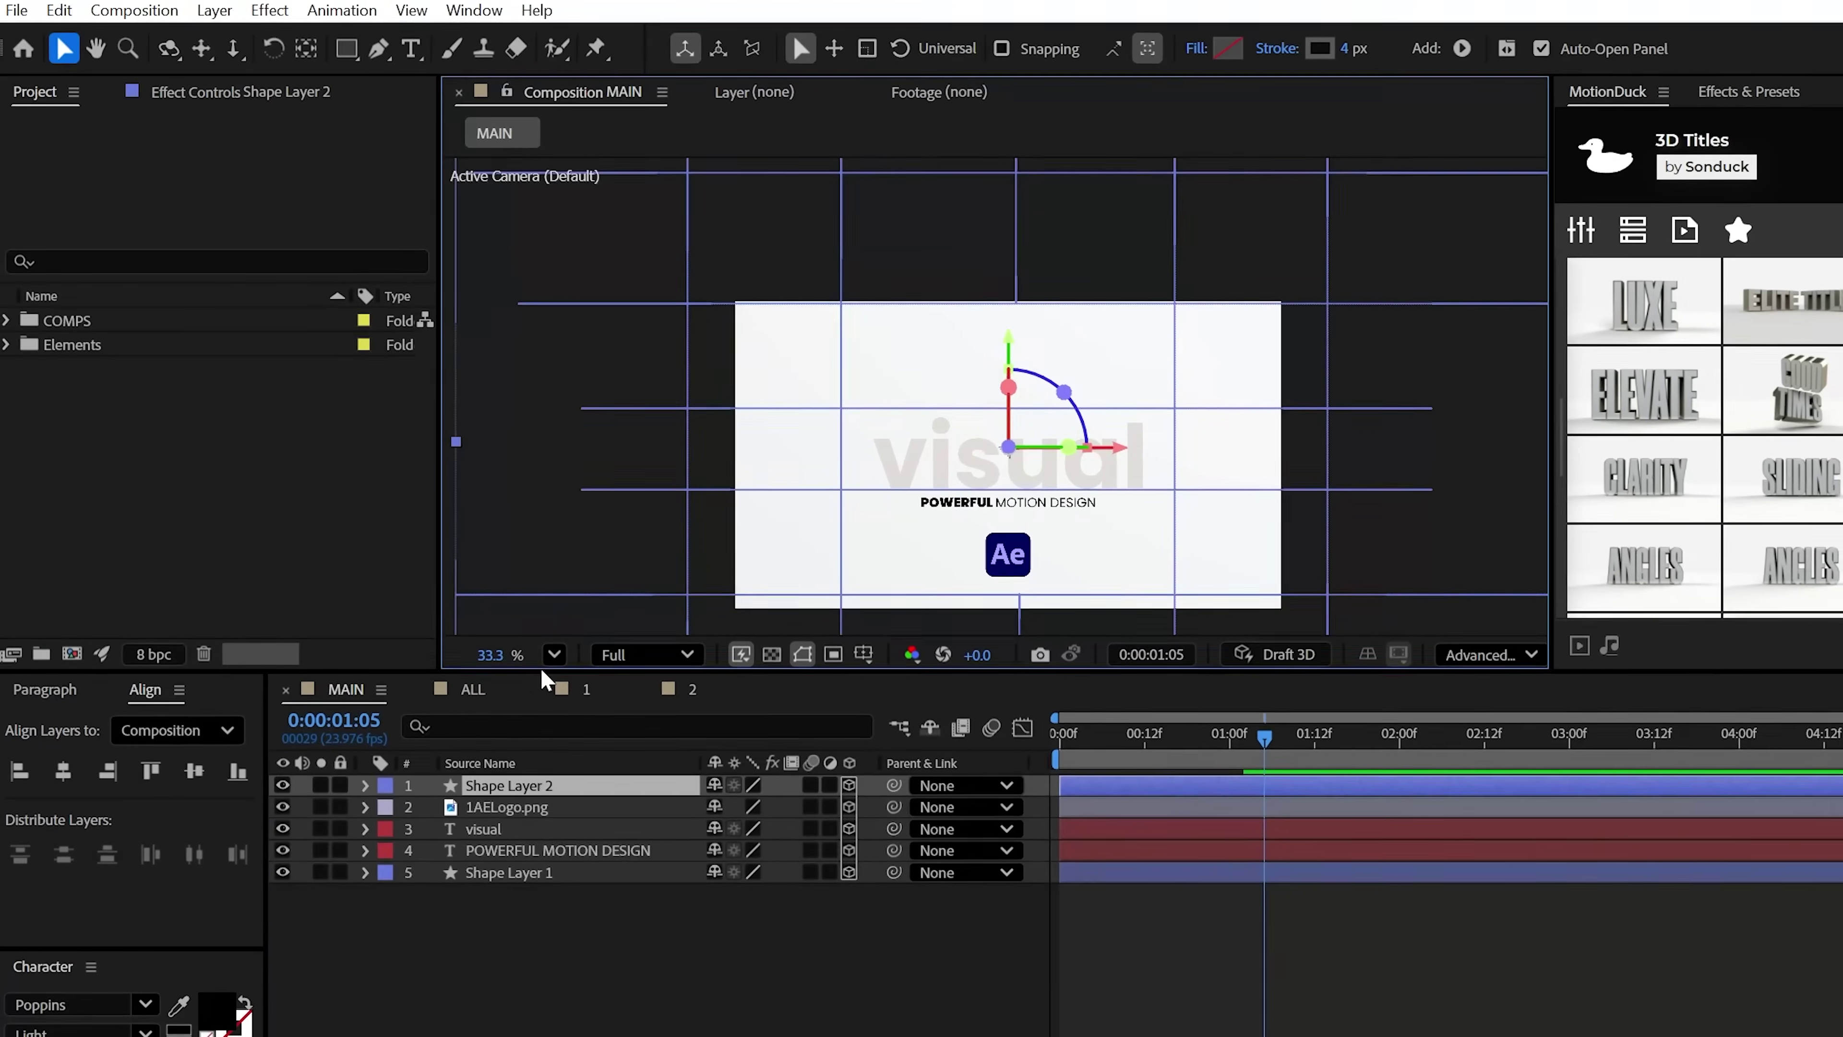
drag(364, 49, 459, 116)
click(428, 109)
drag(1240, 454, 1404, 615)
key(v)
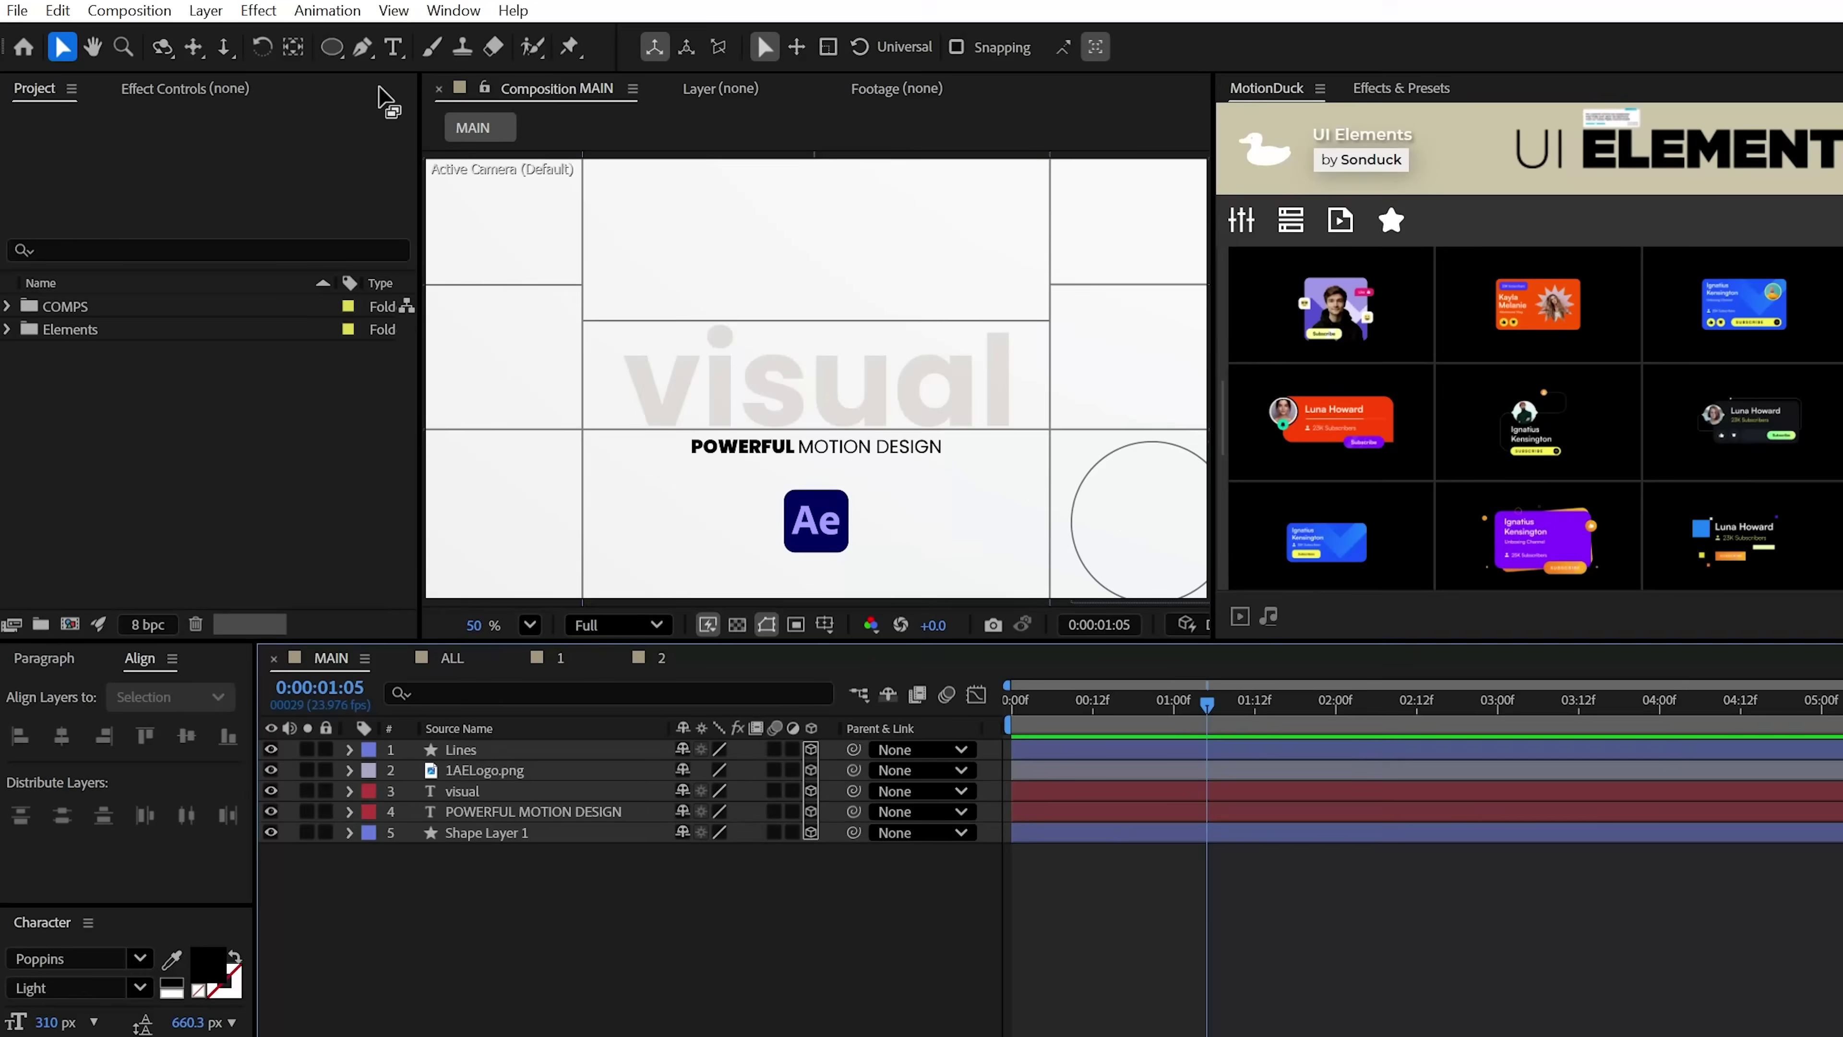
- Draw a thin upright filled bar left of 'visual' and make it a 3D layer
drag(325, 45, 465, 58)
click(749, 45)
click(867, 443)
drag(624, 432, 605, 330)
key(v)
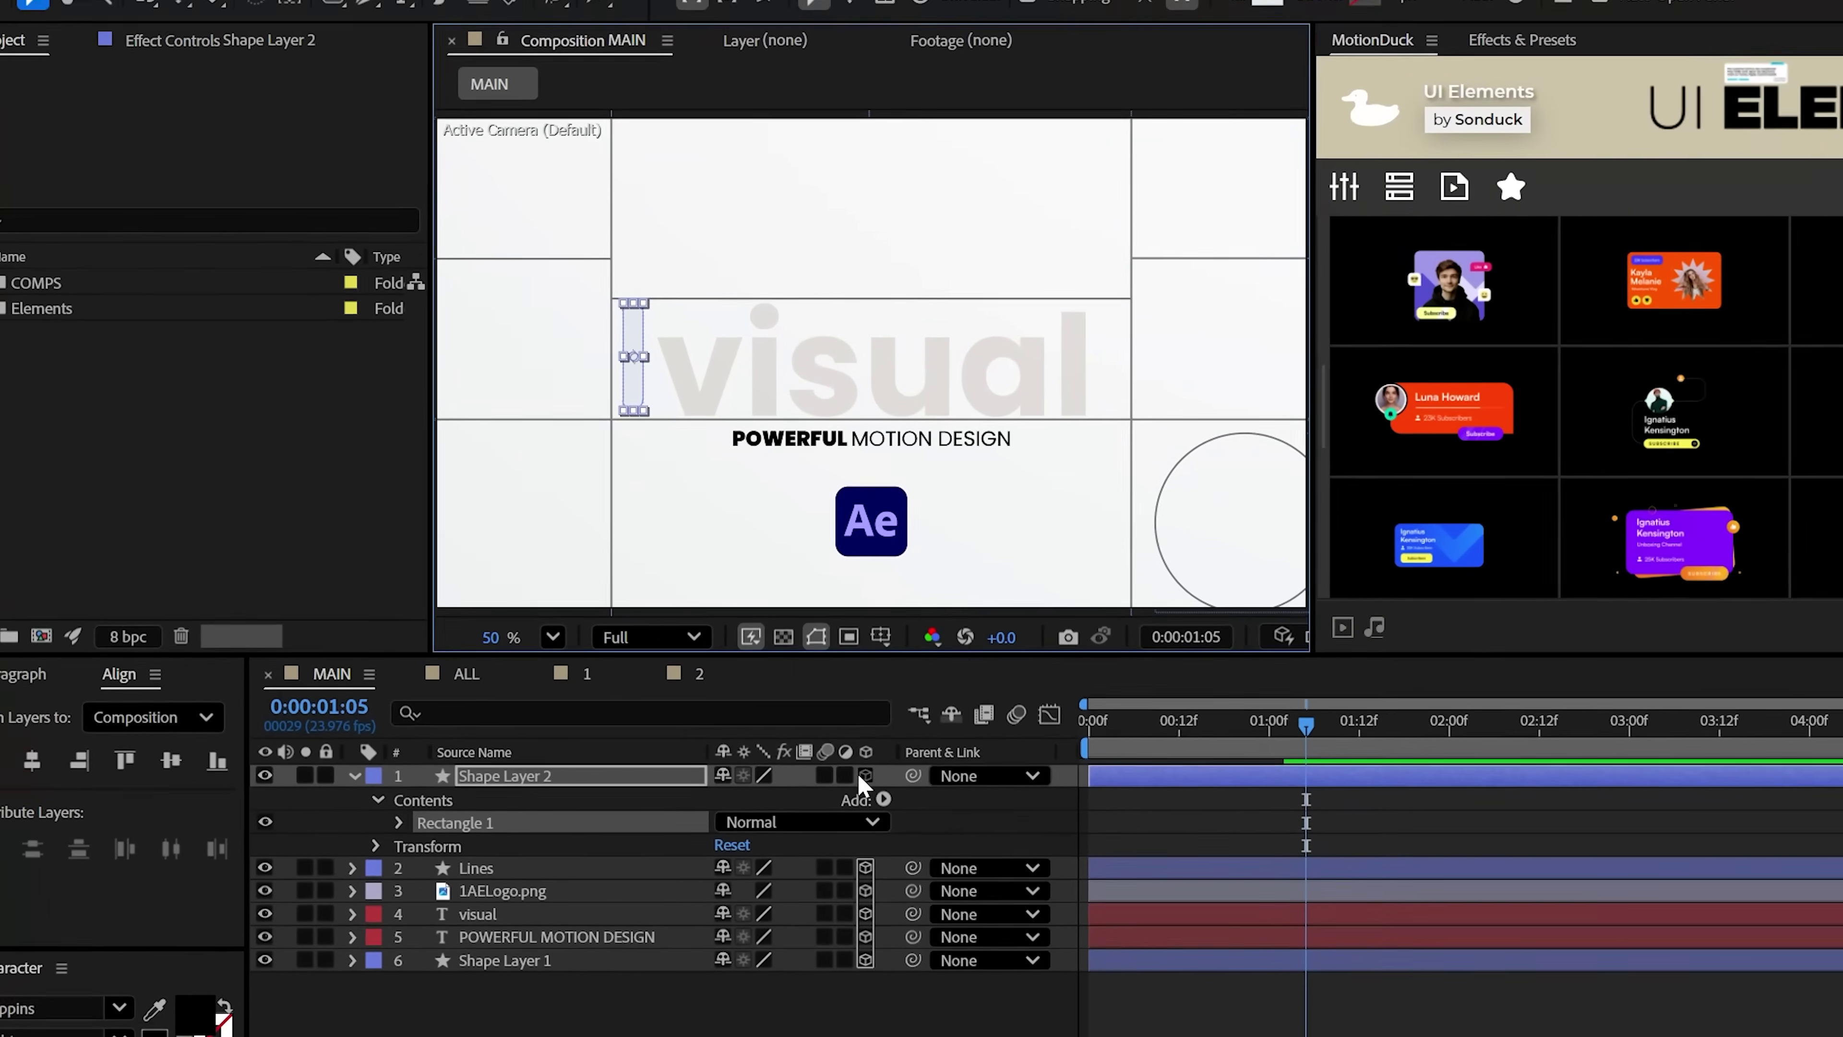
click(859, 794)
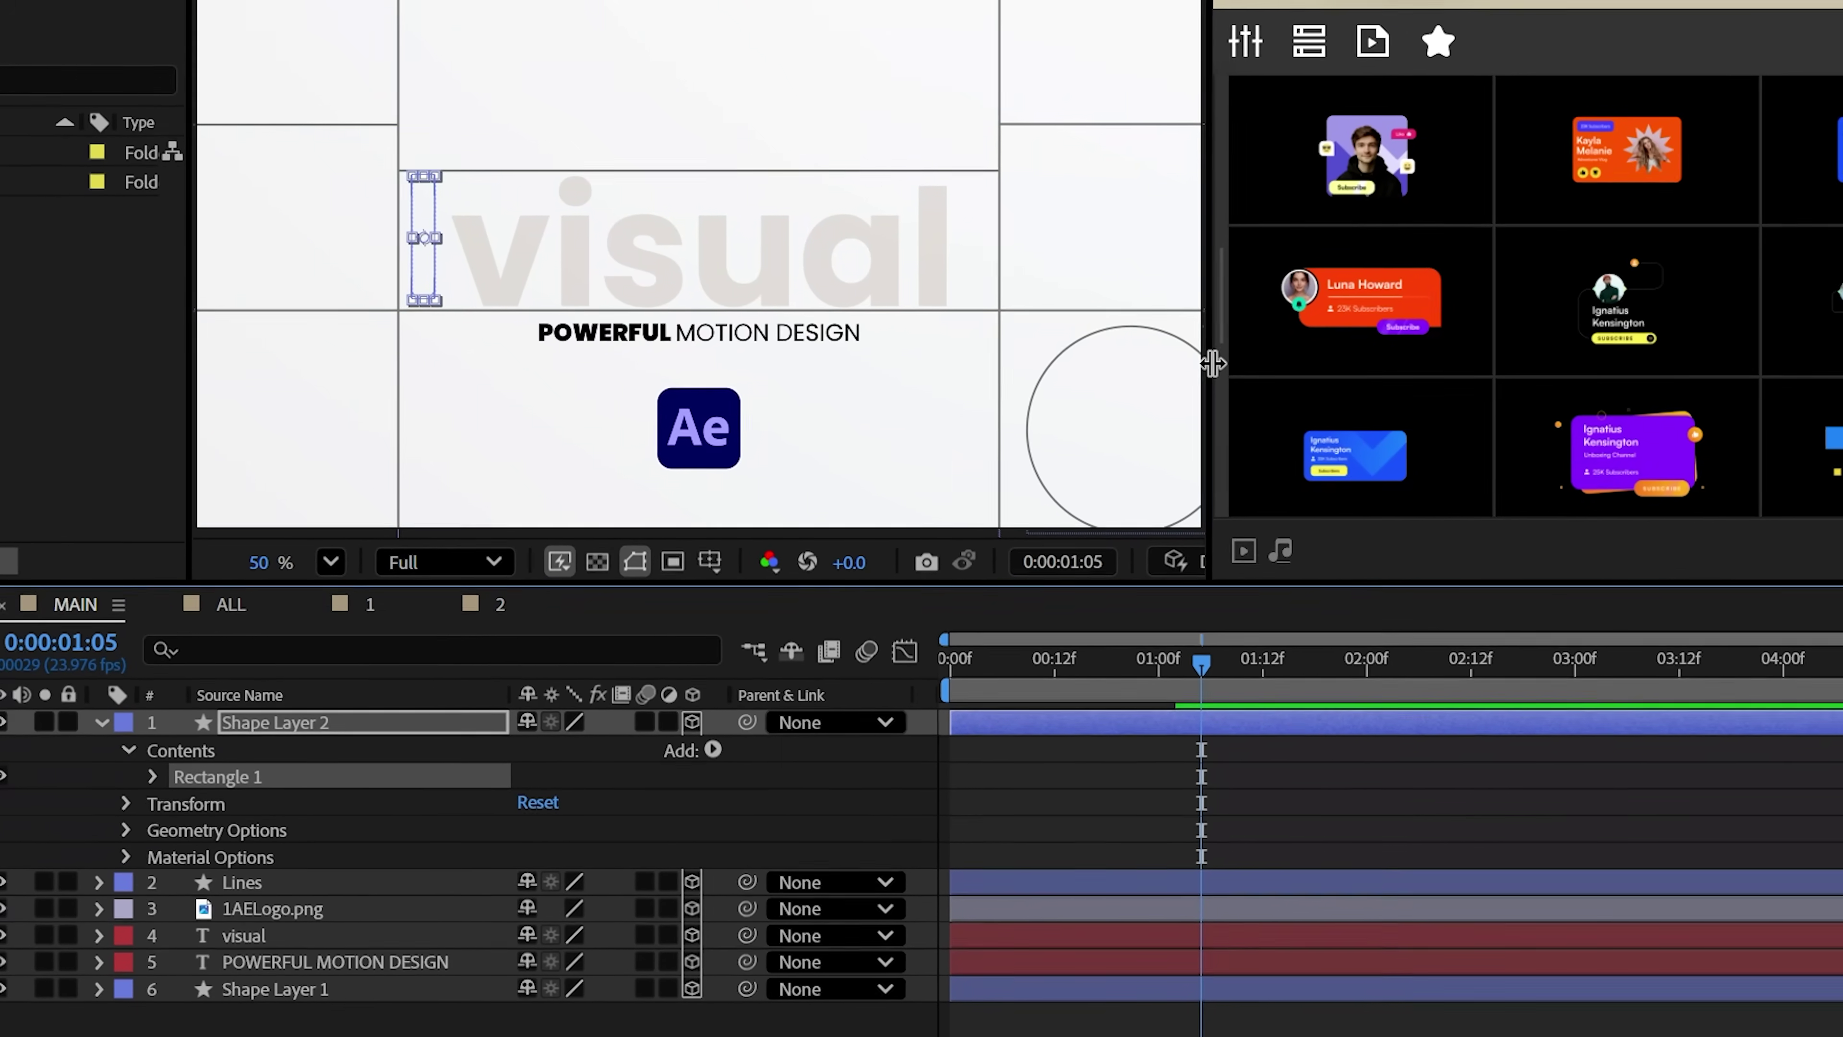
- Keep Advanced 3D as the composition's 3D renderer
drag(1212, 363, 1629, 374)
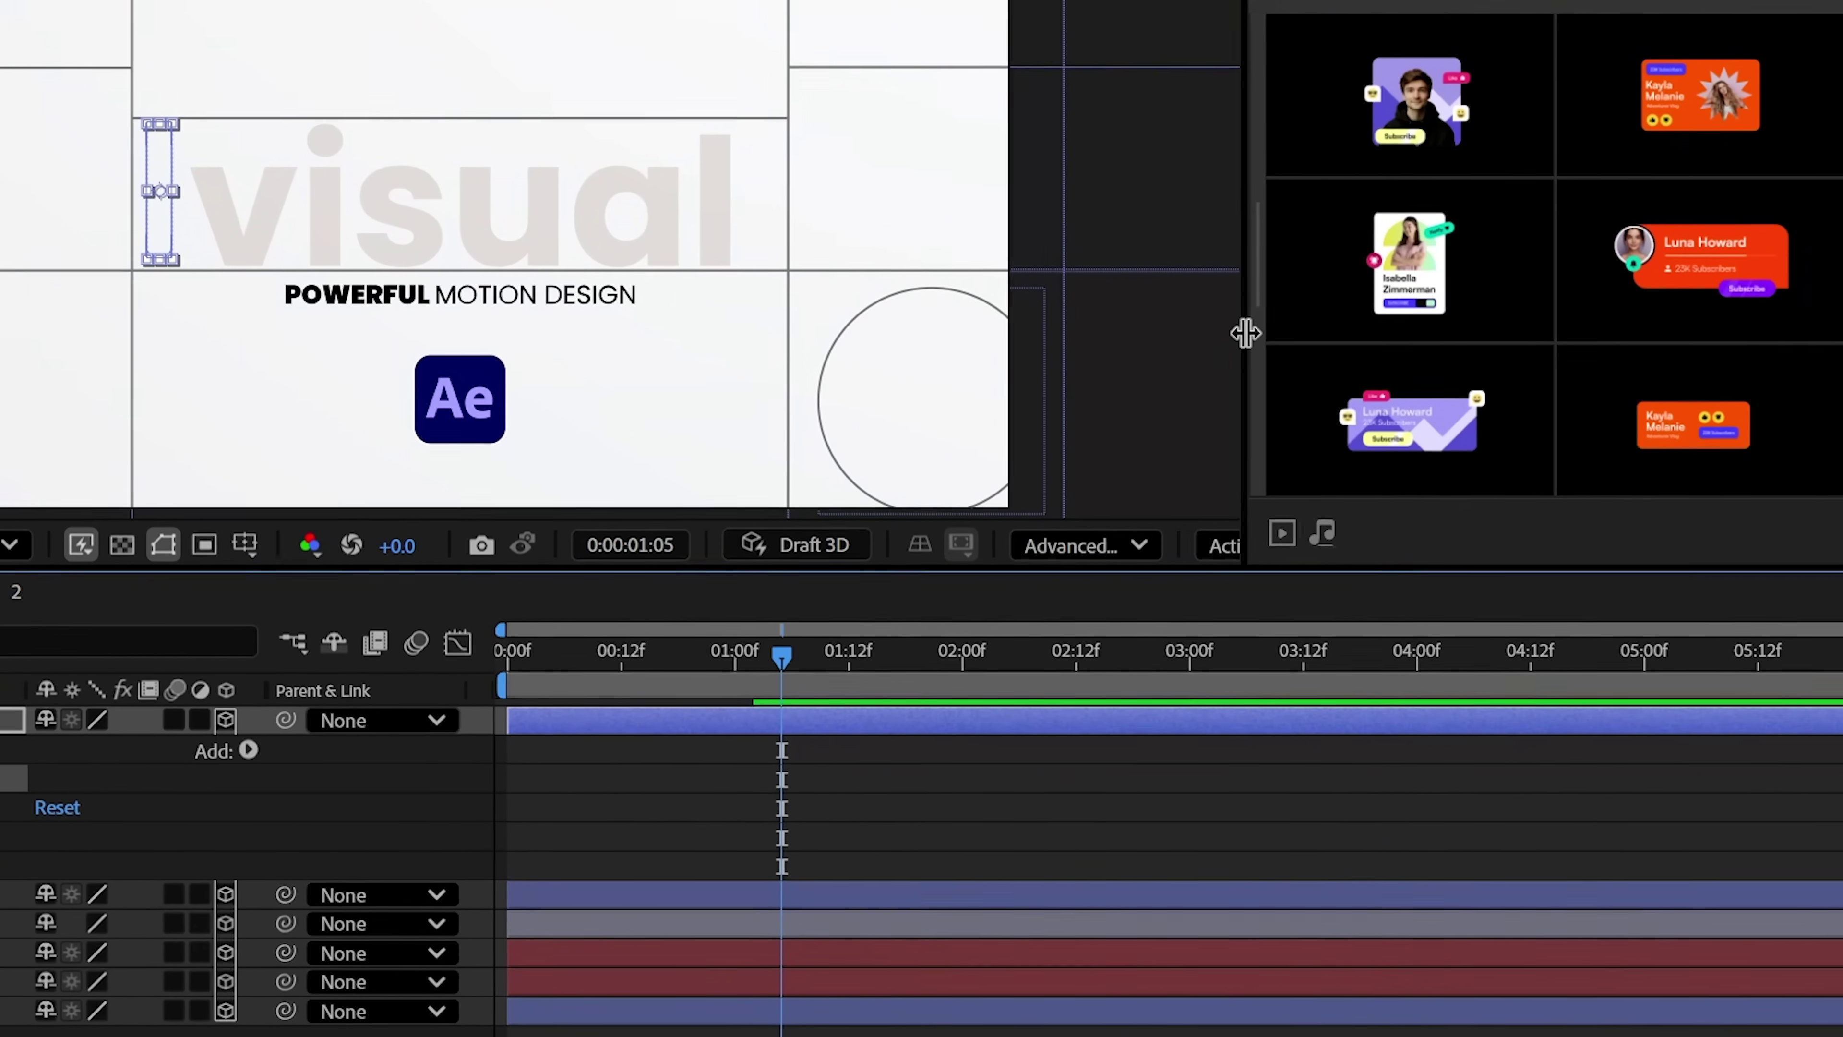
click(1462, 567)
click(1104, 644)
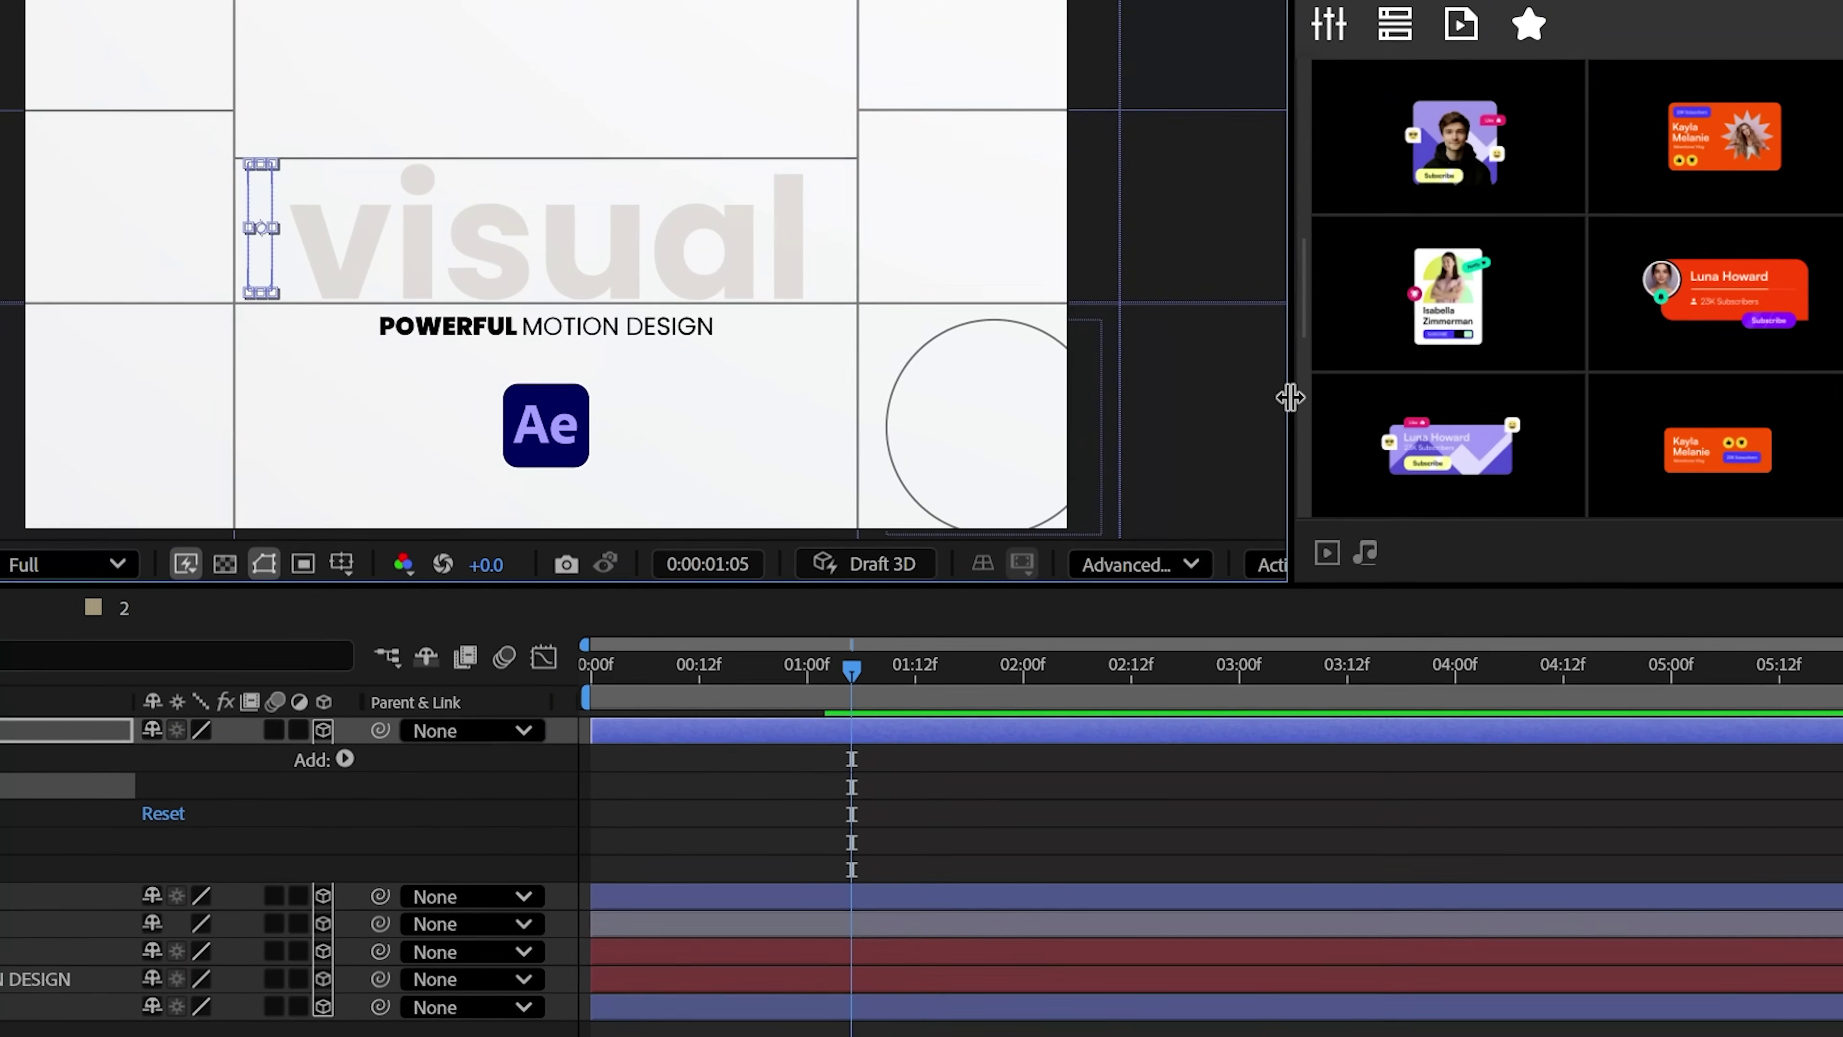
drag(1290, 397, 1081, 398)
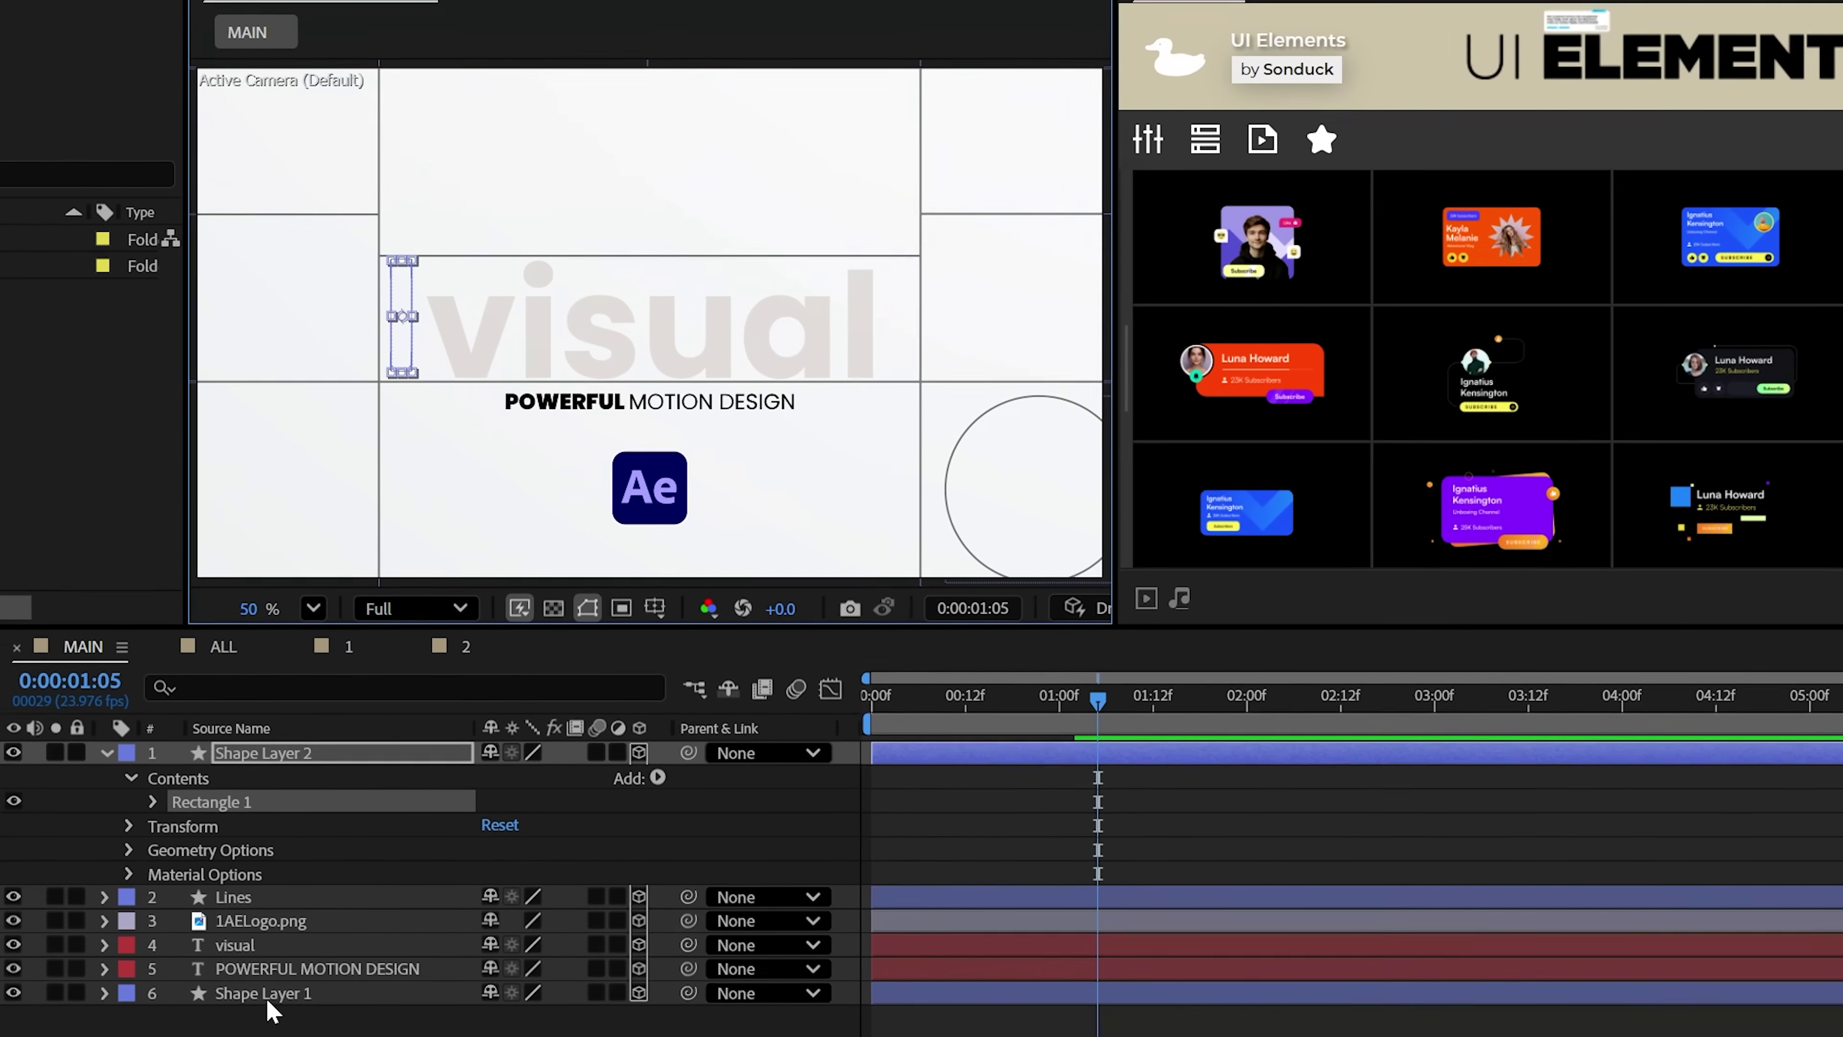
- Extrude the bar to a depth of 102 in its Geometry Options
click(50, 848)
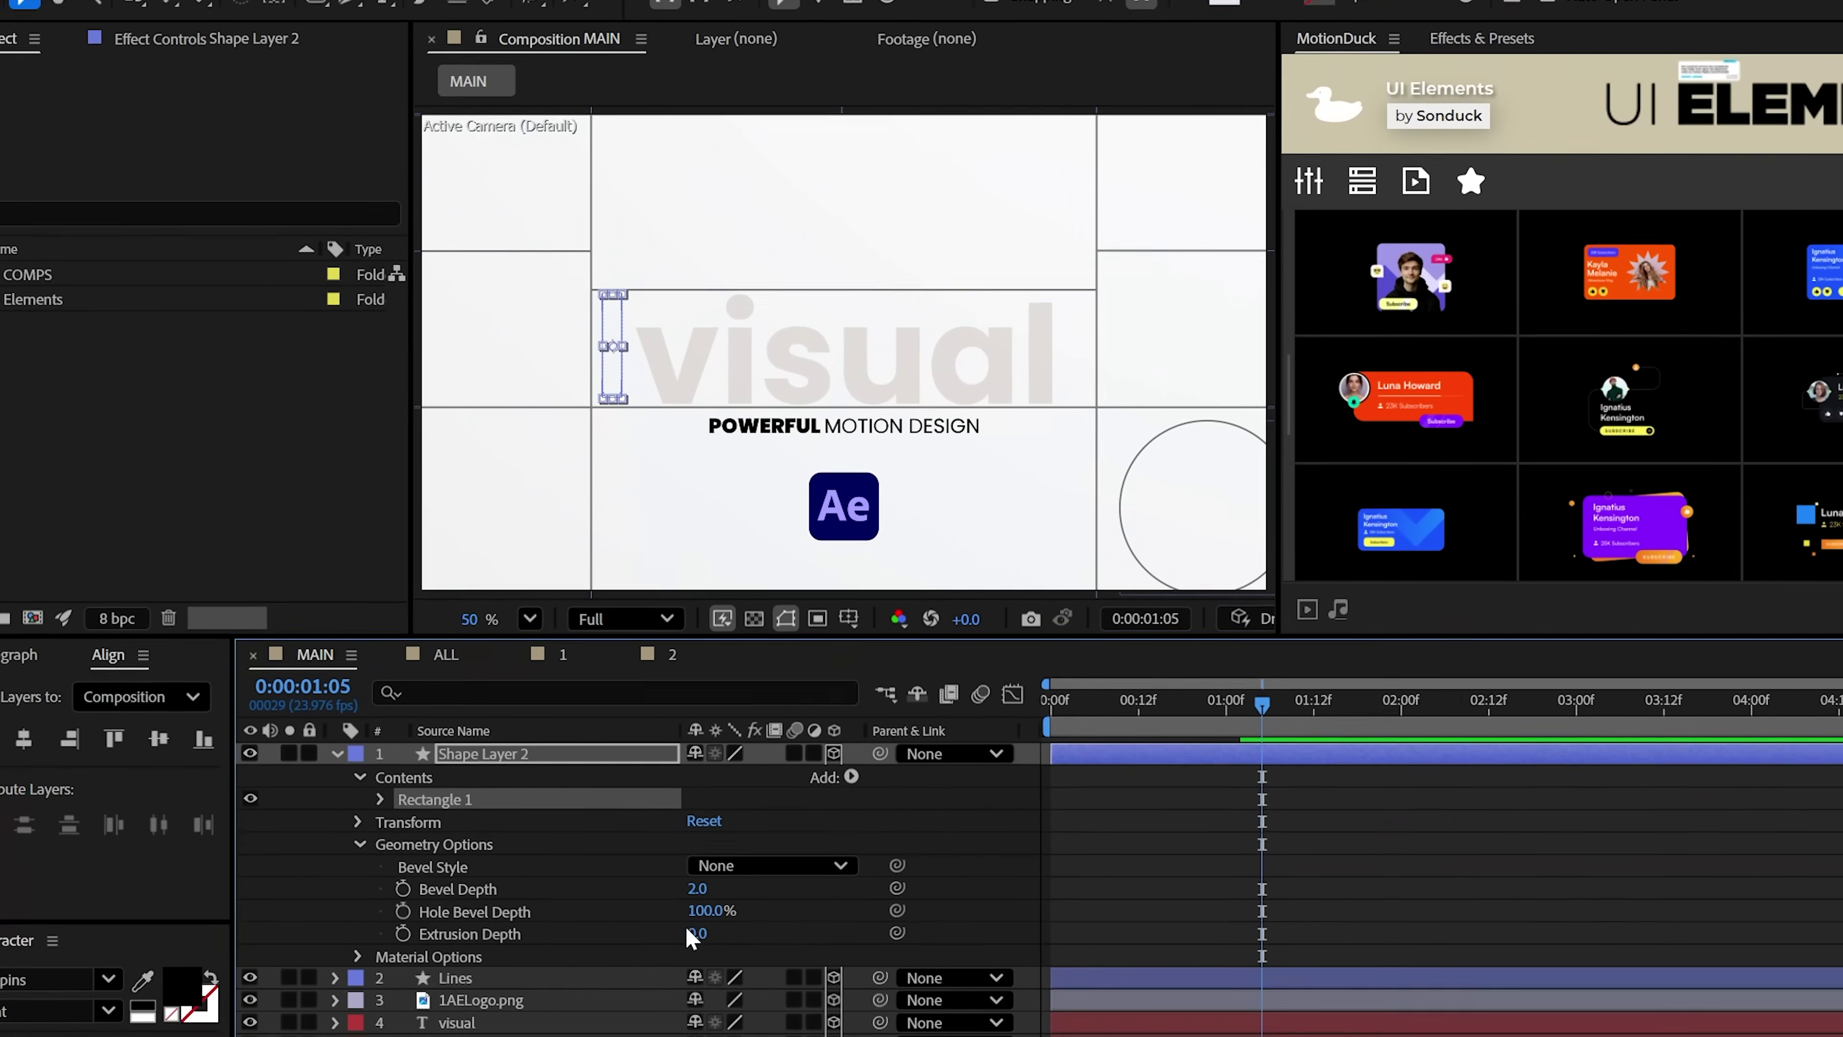
drag(681, 942, 808, 933)
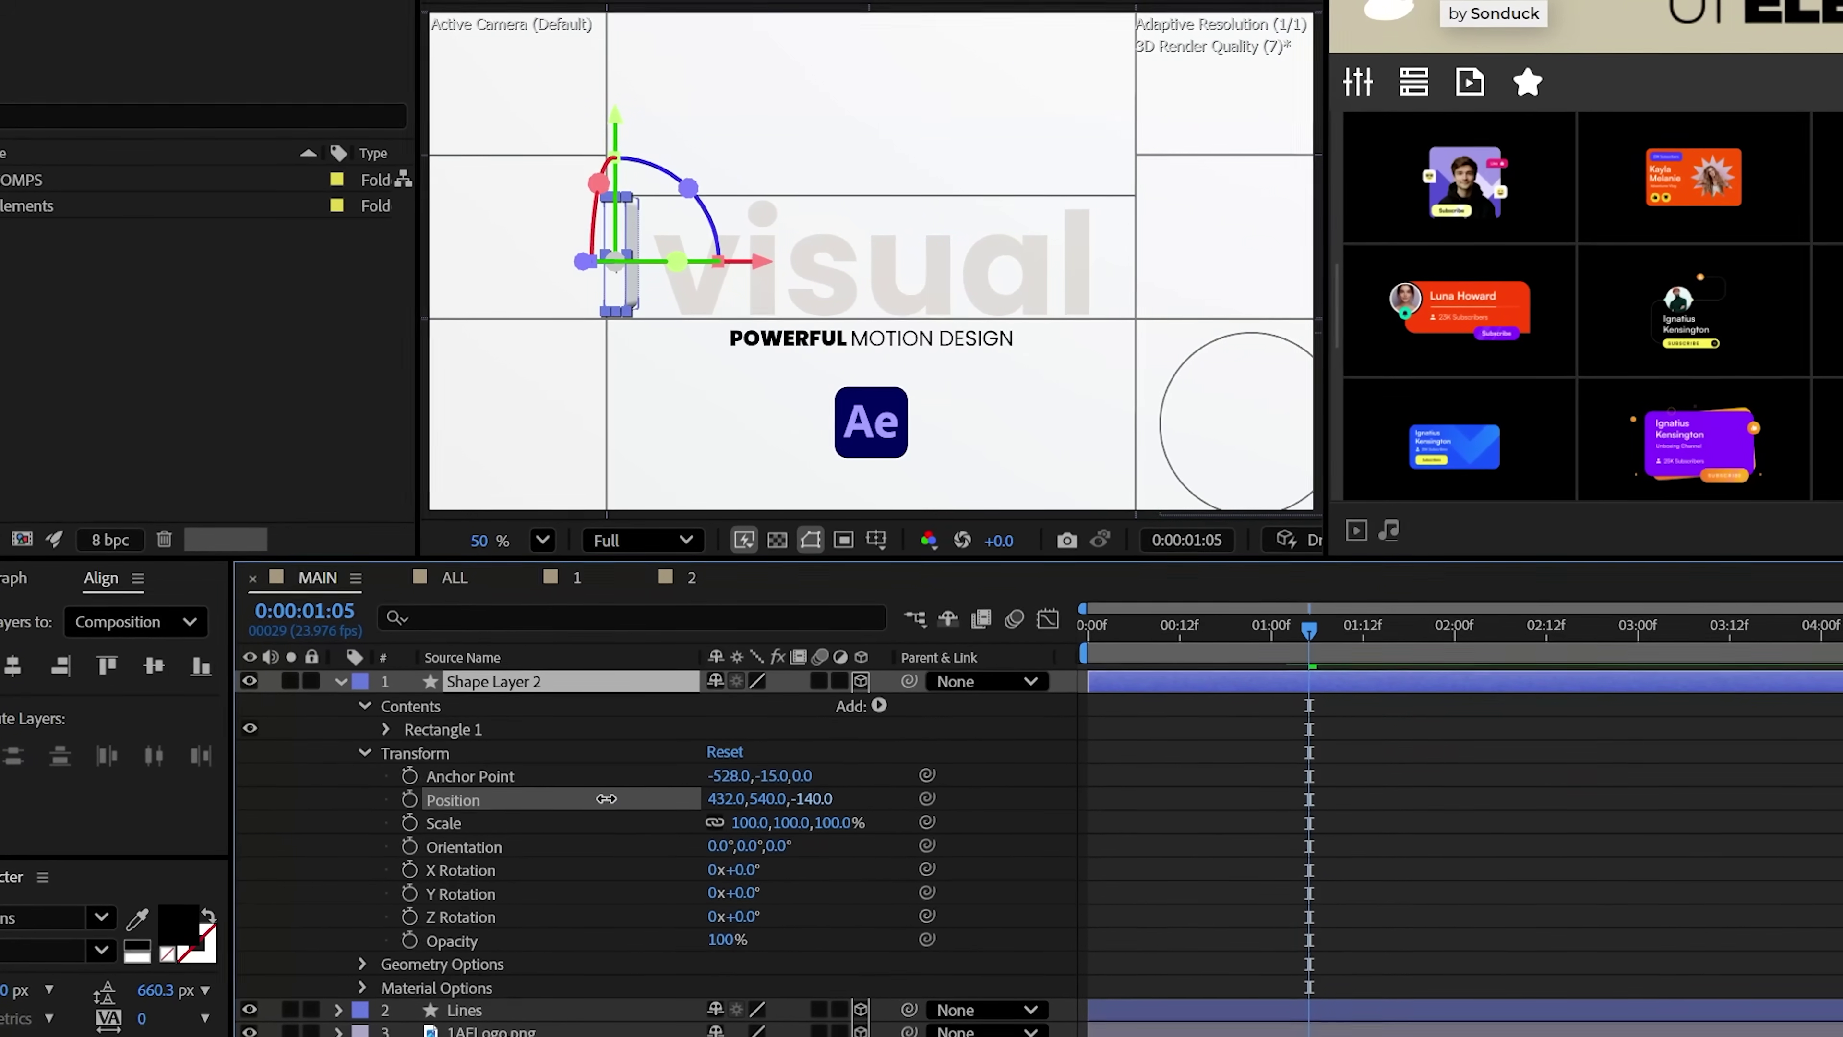
scroll(573, 430, up, 2)
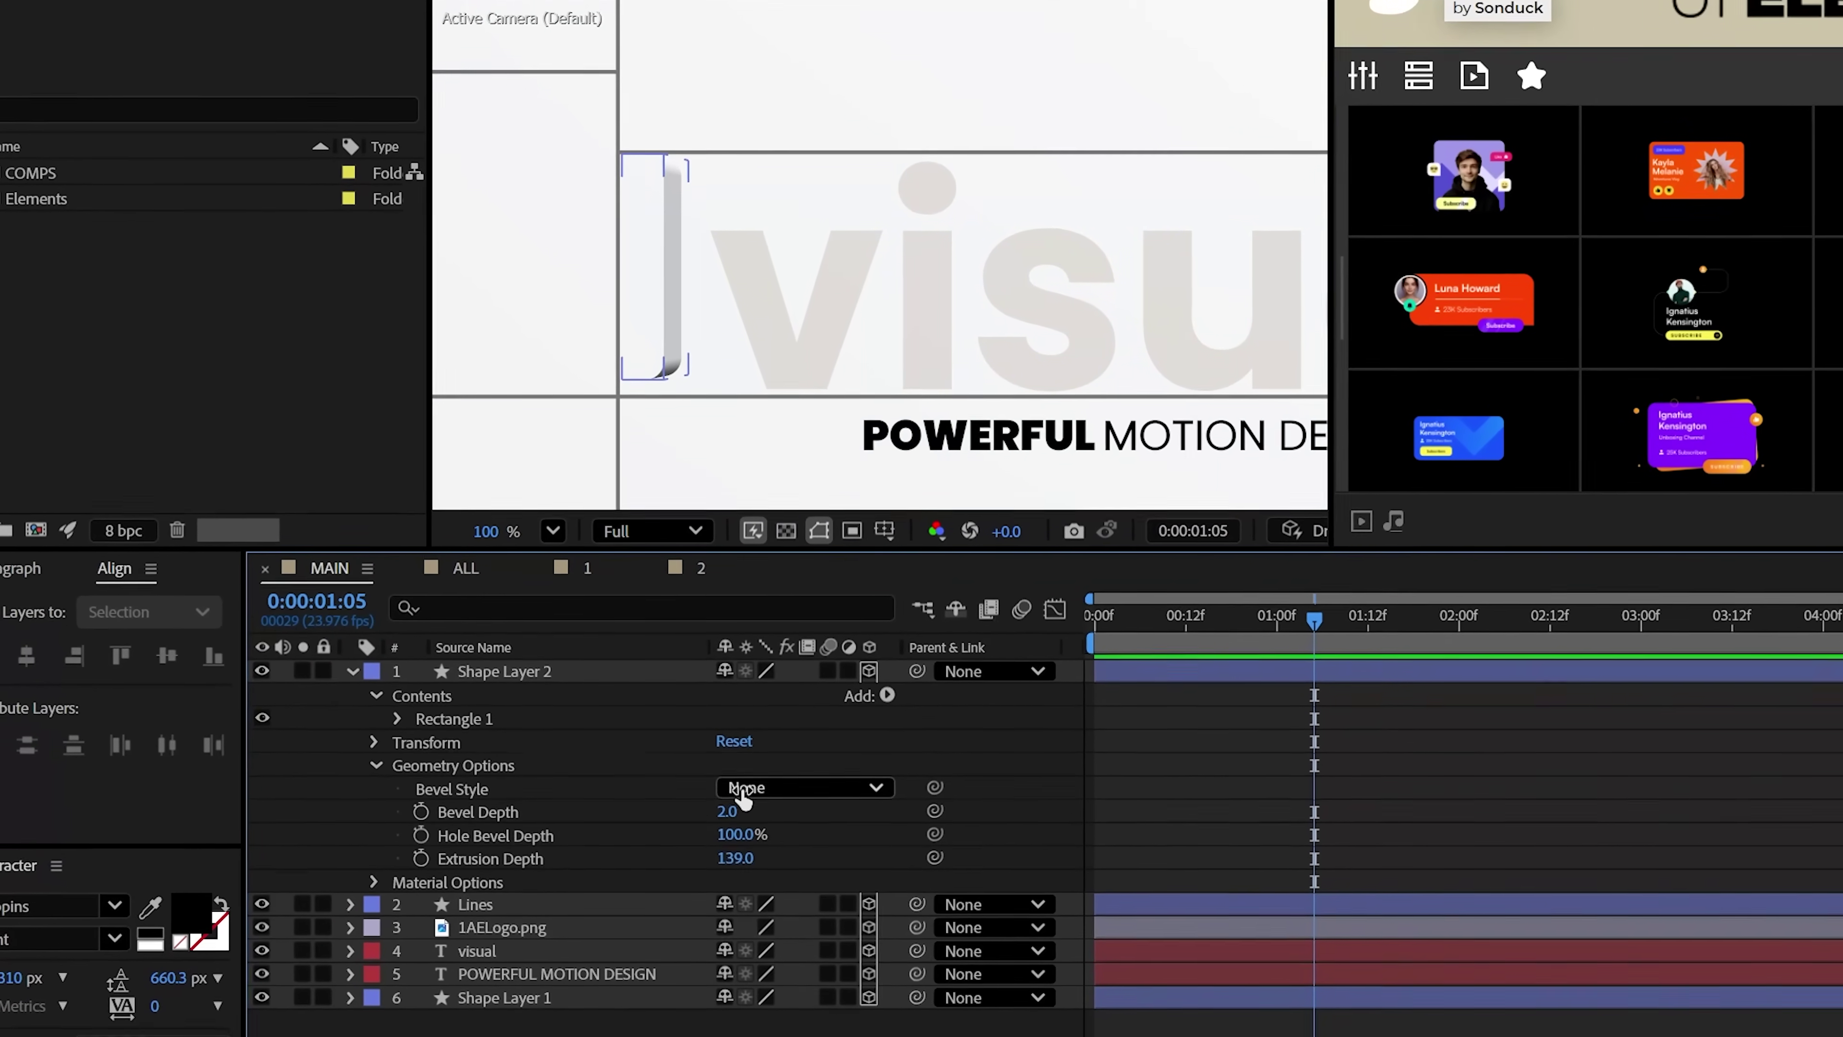
- Adjust the bevel style of an extruded shape and the fill colour for new shapes
click(741, 791)
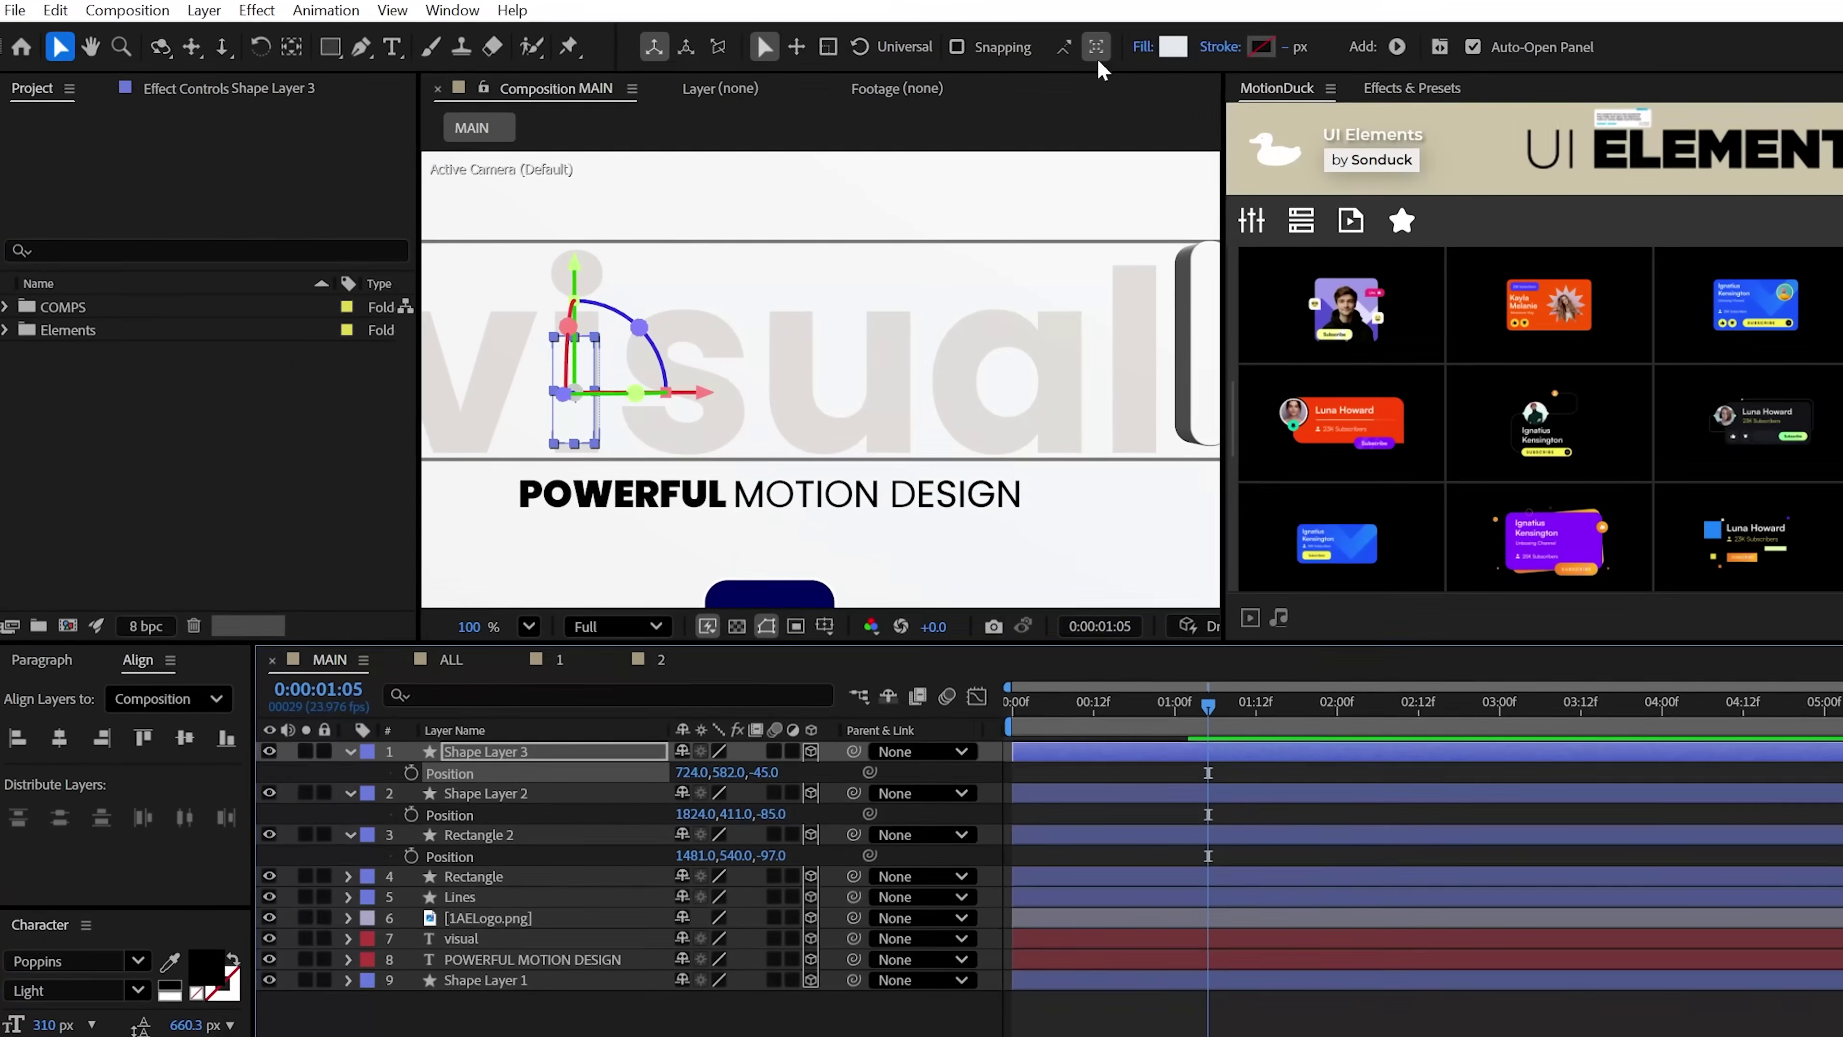
click(1174, 47)
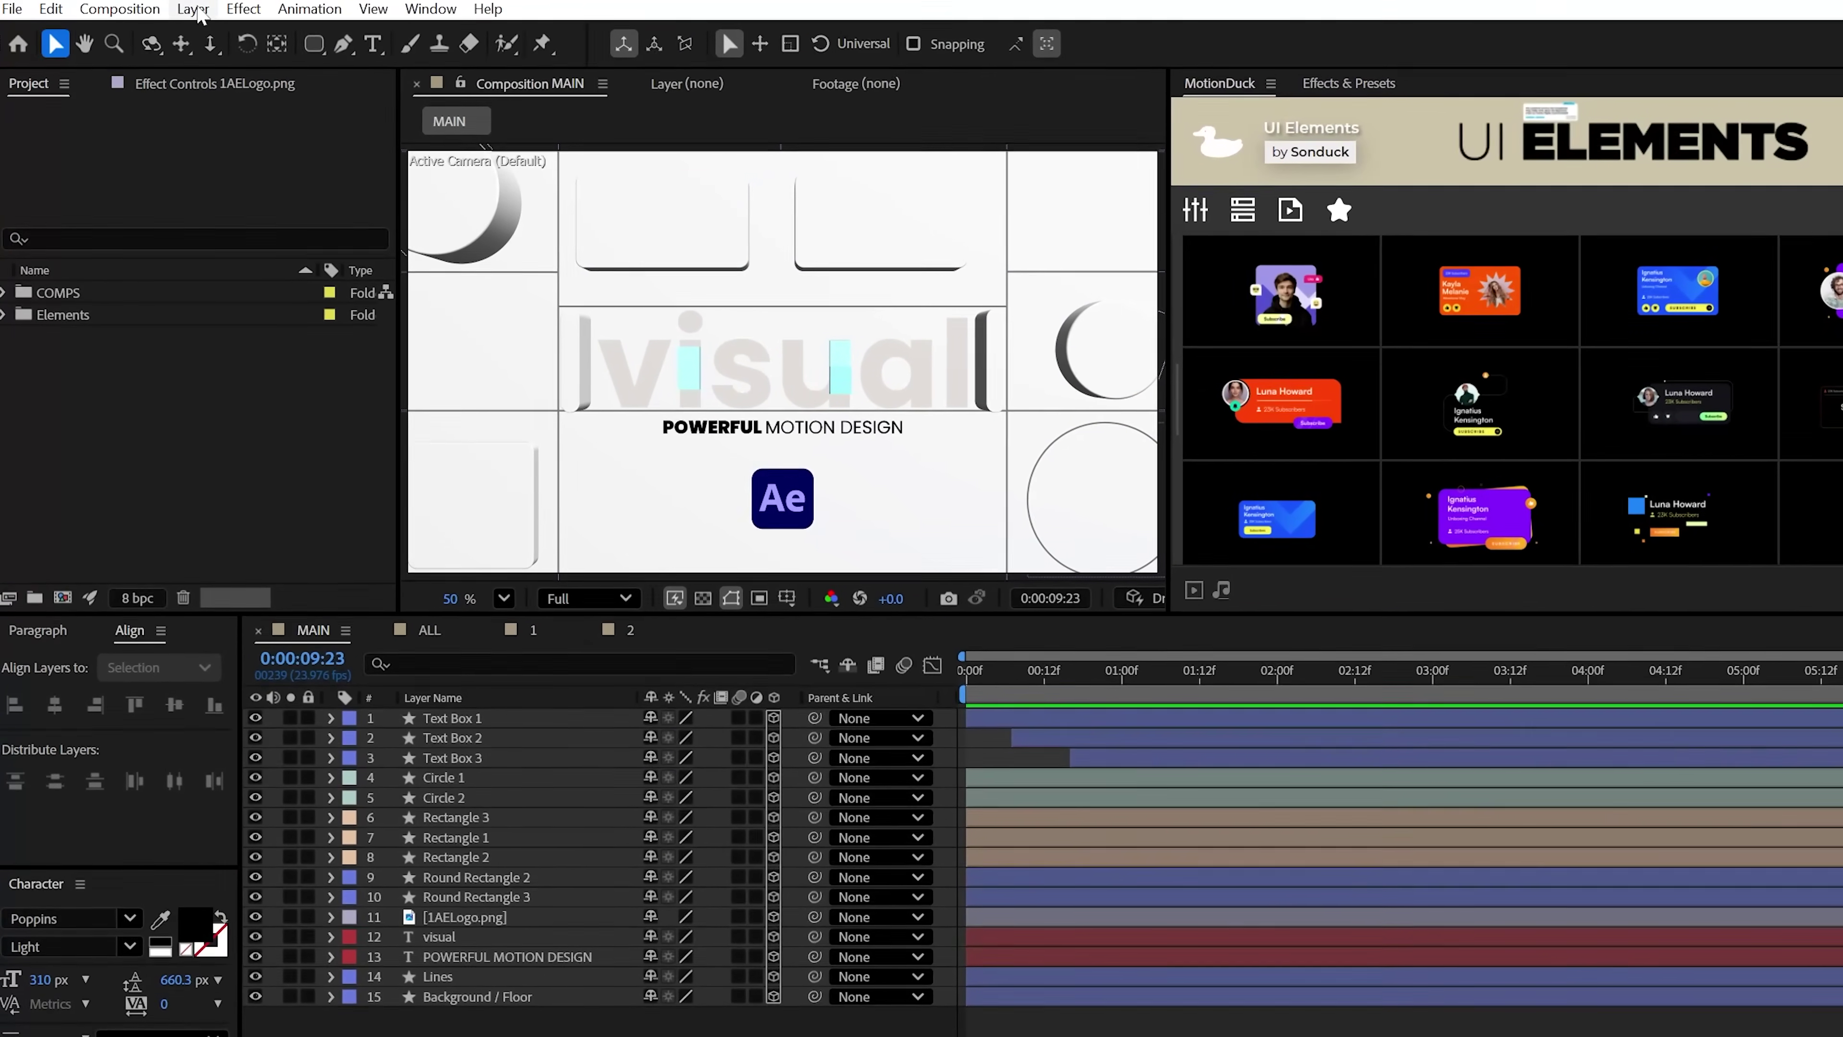
- Create a new light layer to serve as the HazeyHDRI environment light
click(195, 9)
mouse_move(232, 35)
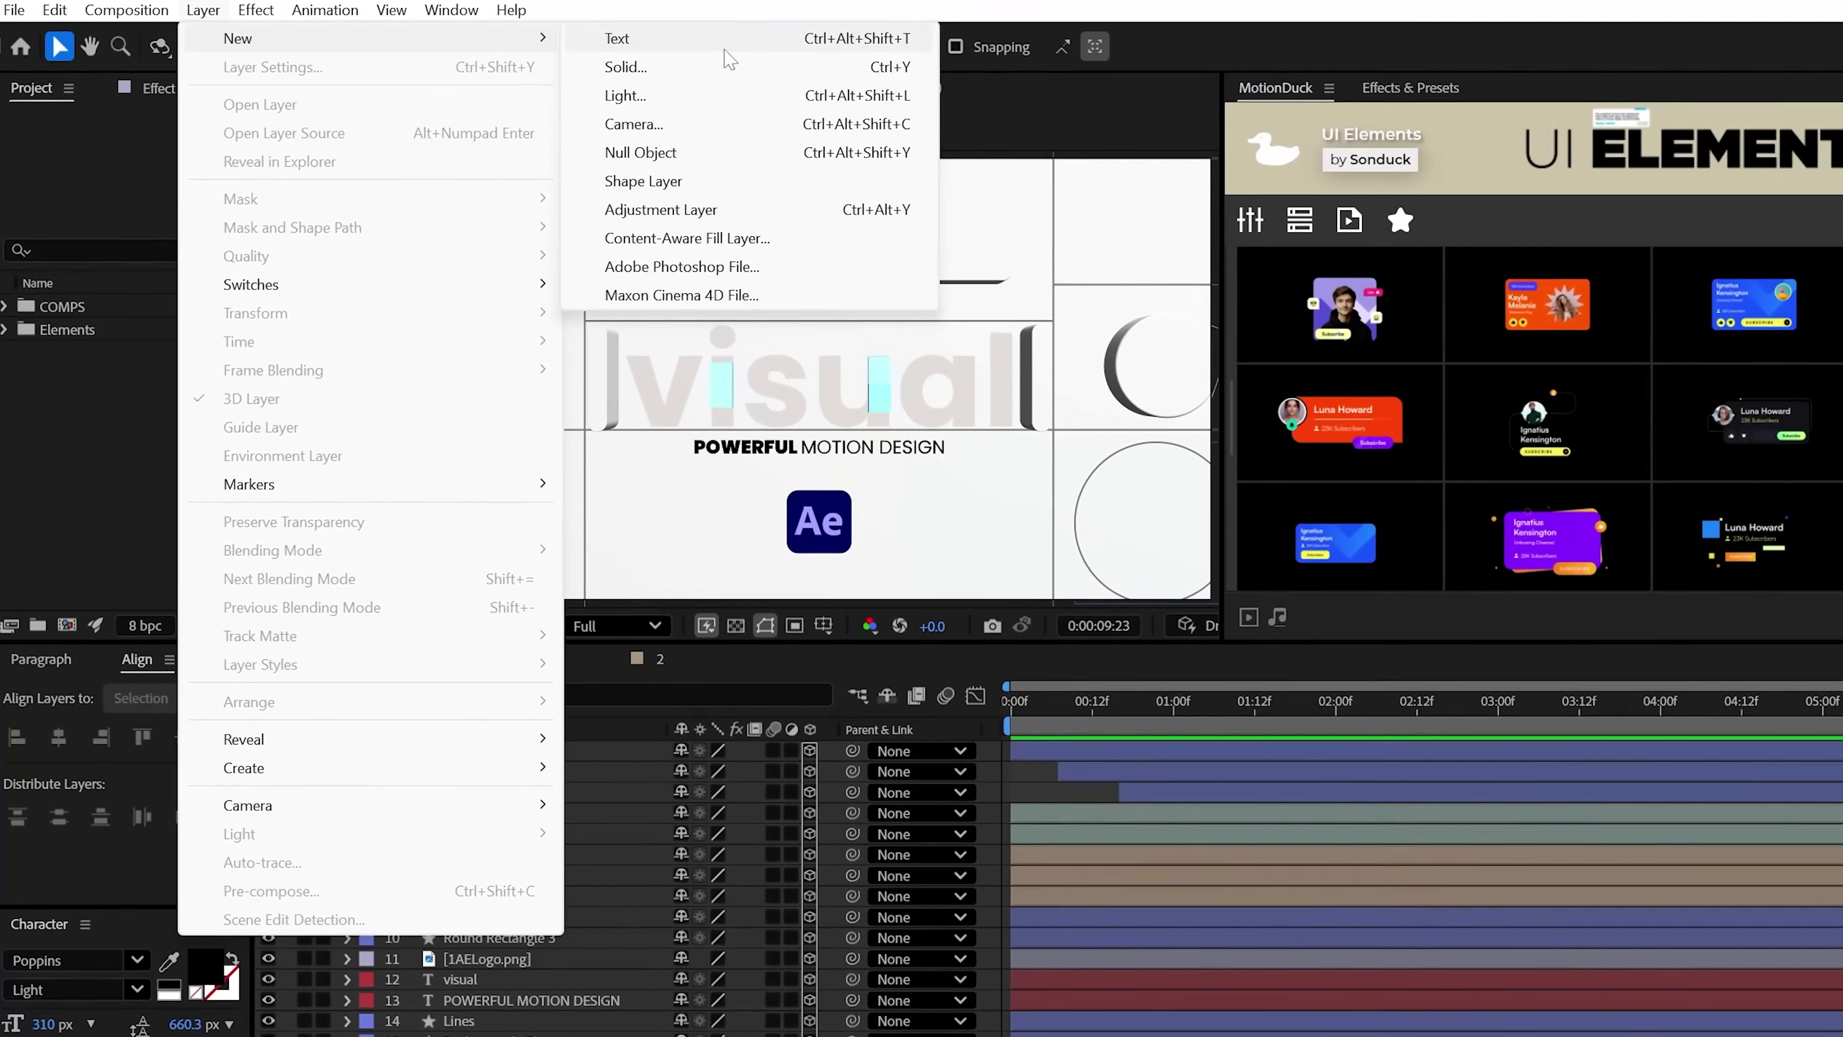
click(724, 95)
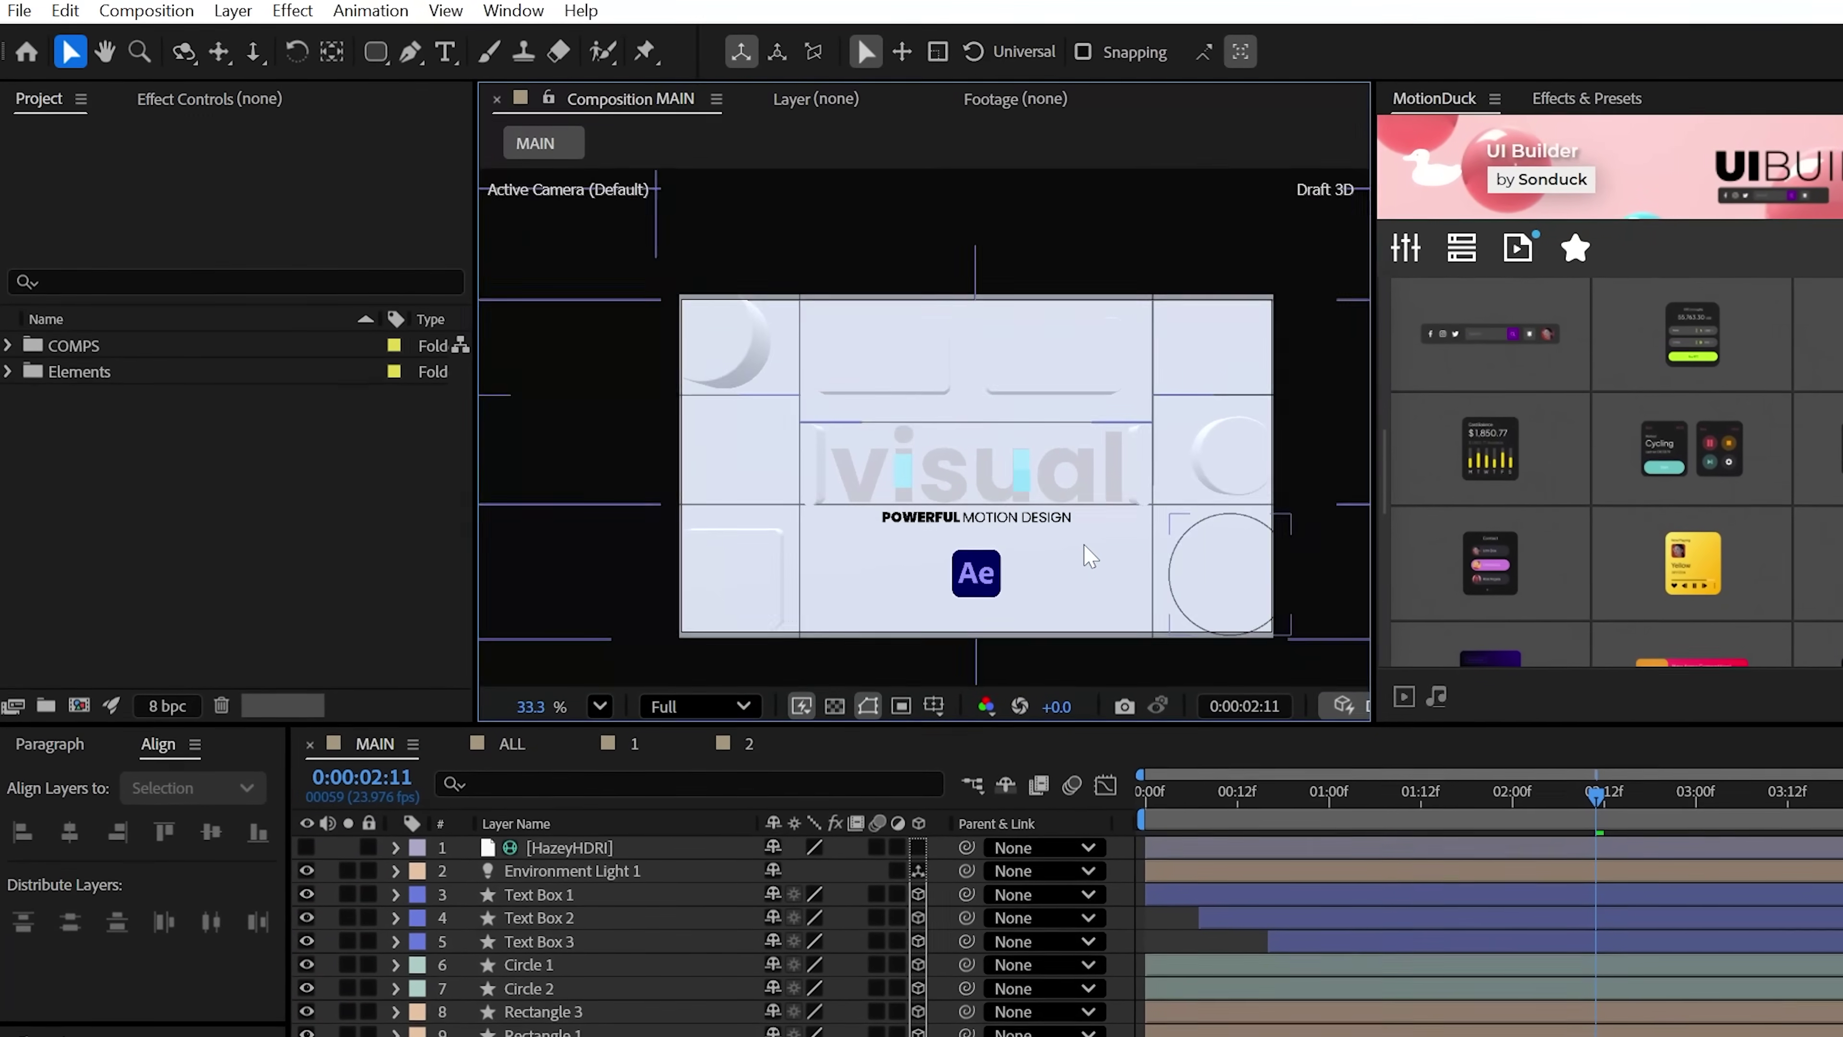
- Add Camera 1 and orbit it to tilt the scene view
scroll(1090, 557, up, 1)
click(232, 10)
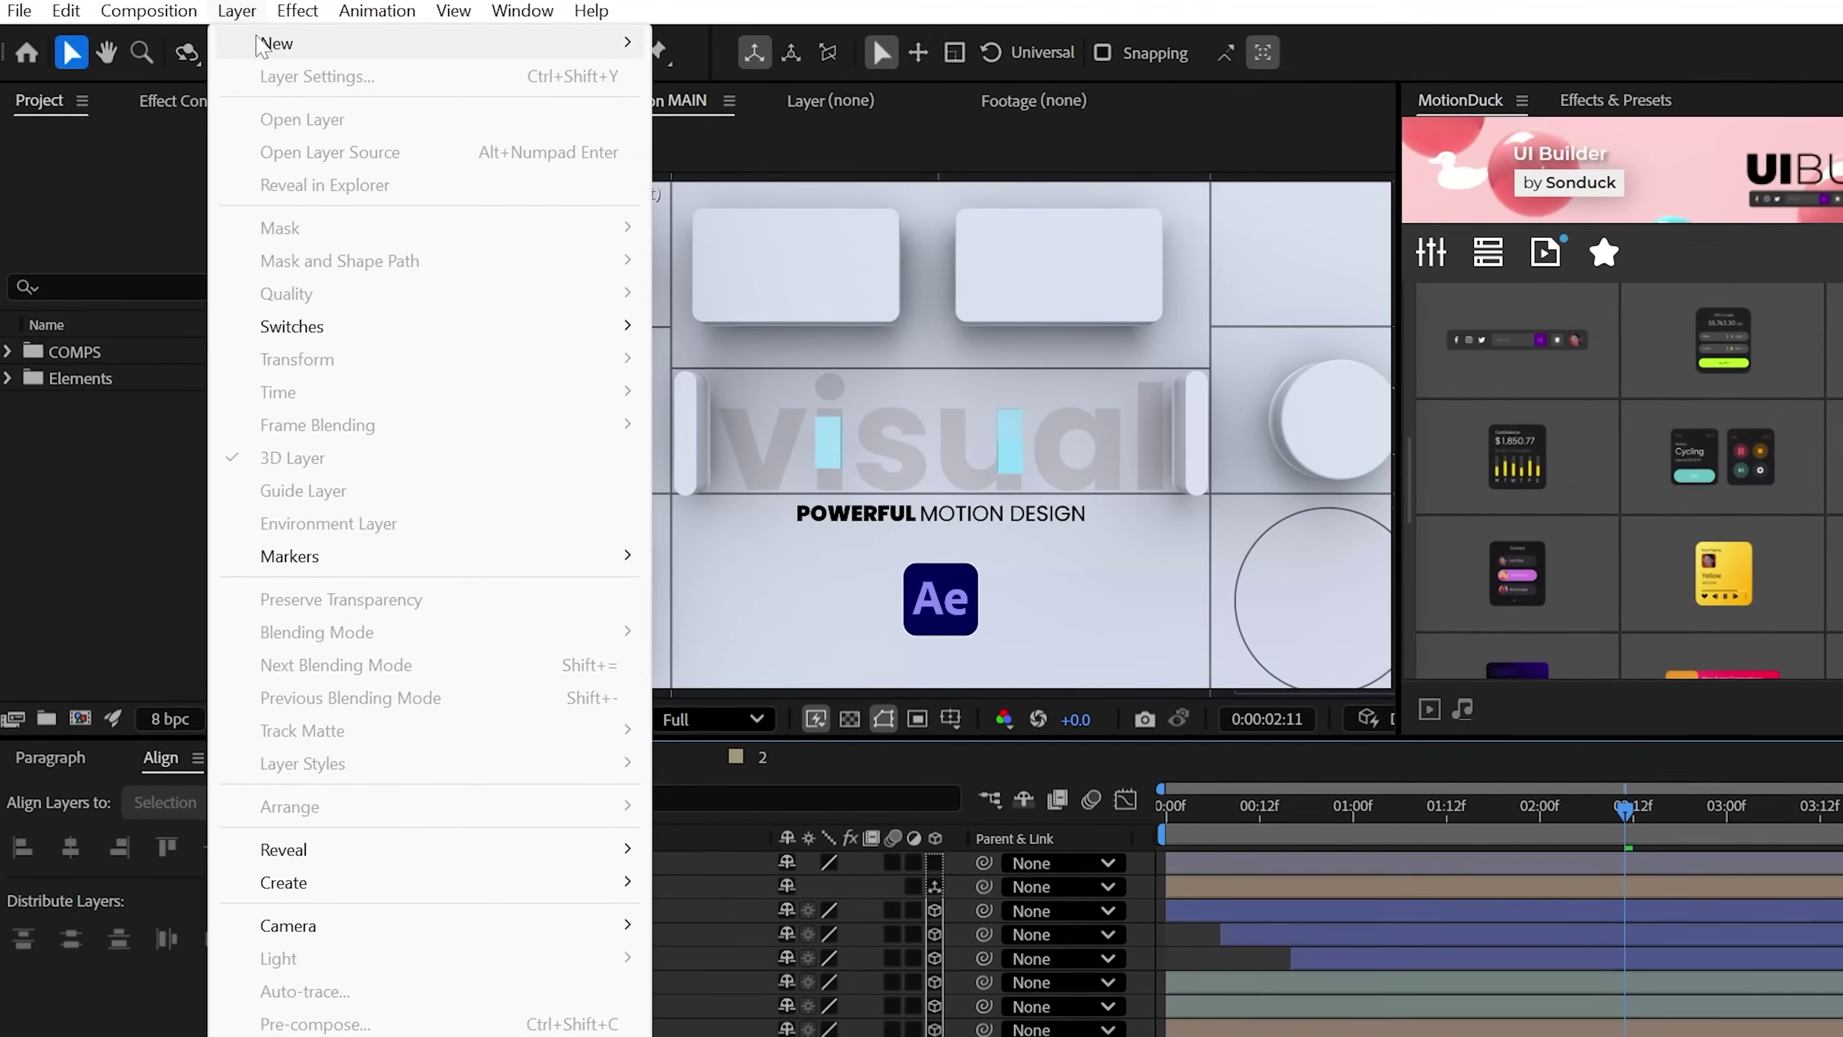
mouse_move(366, 56)
click(736, 142)
click(1415, 935)
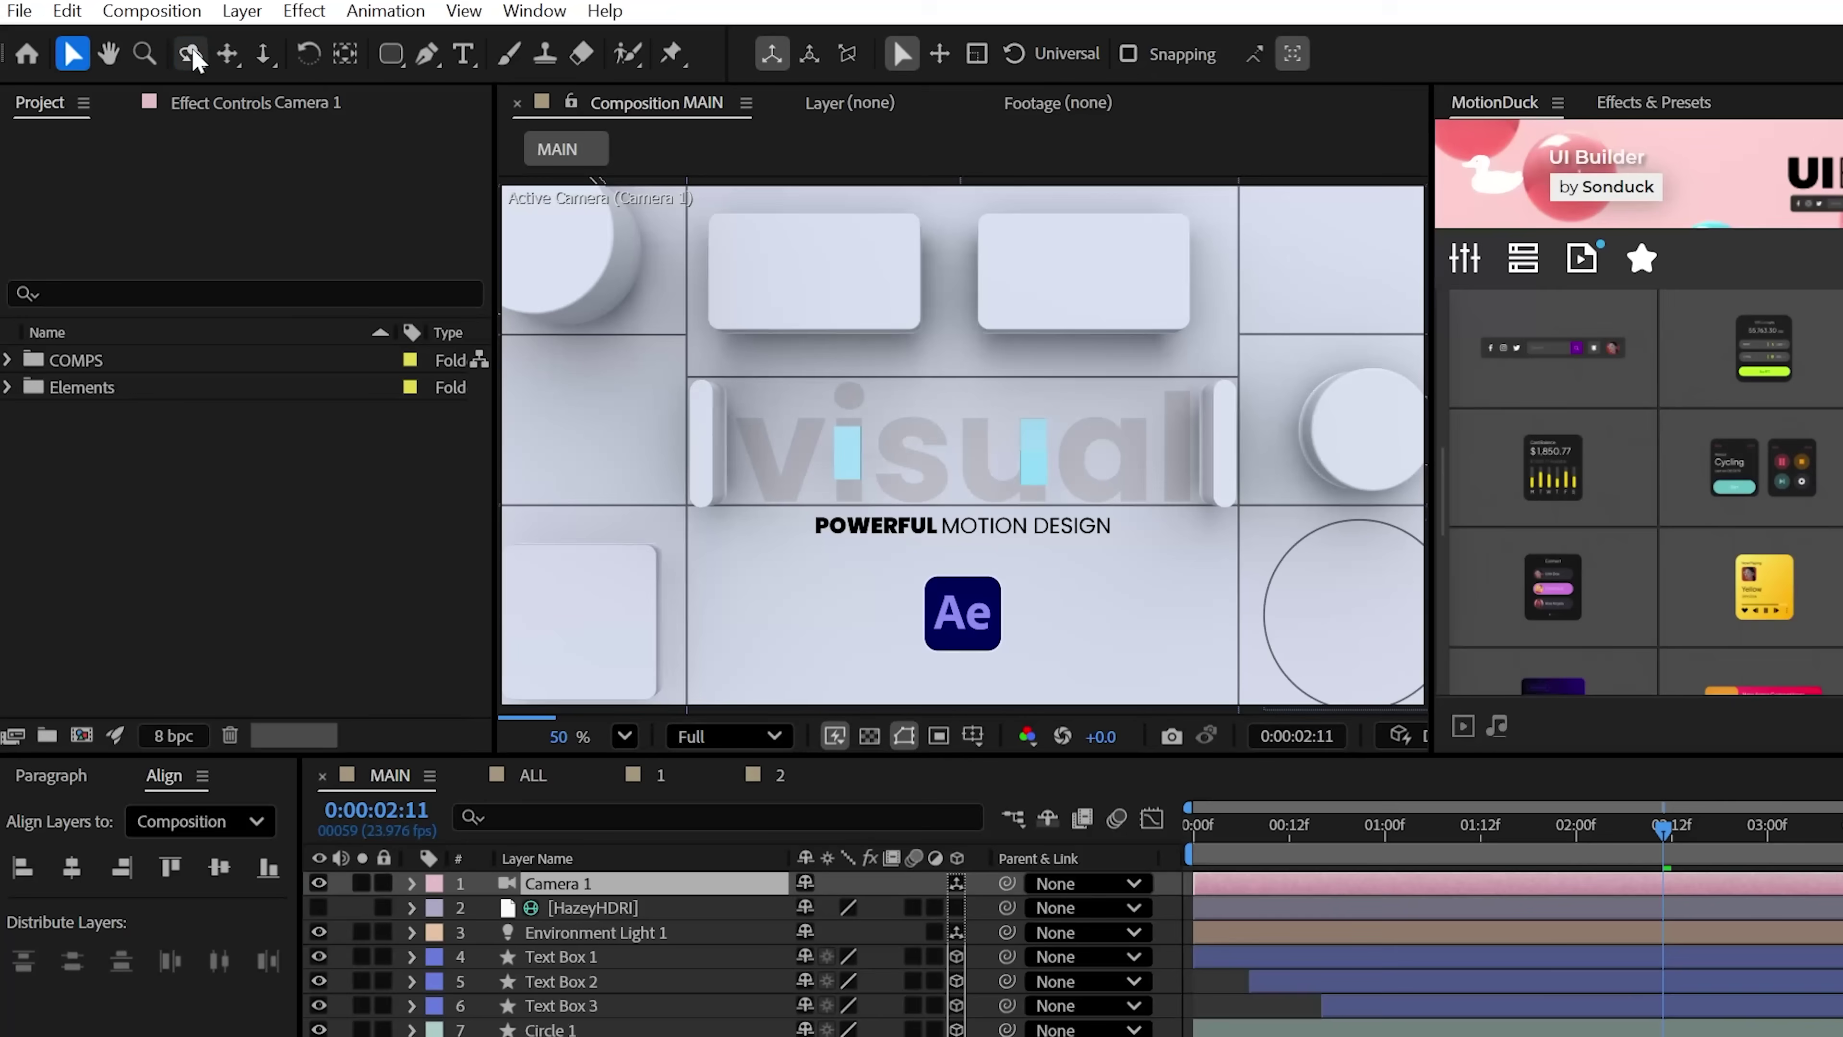
drag(962, 412, 980, 360)
click(305, 187)
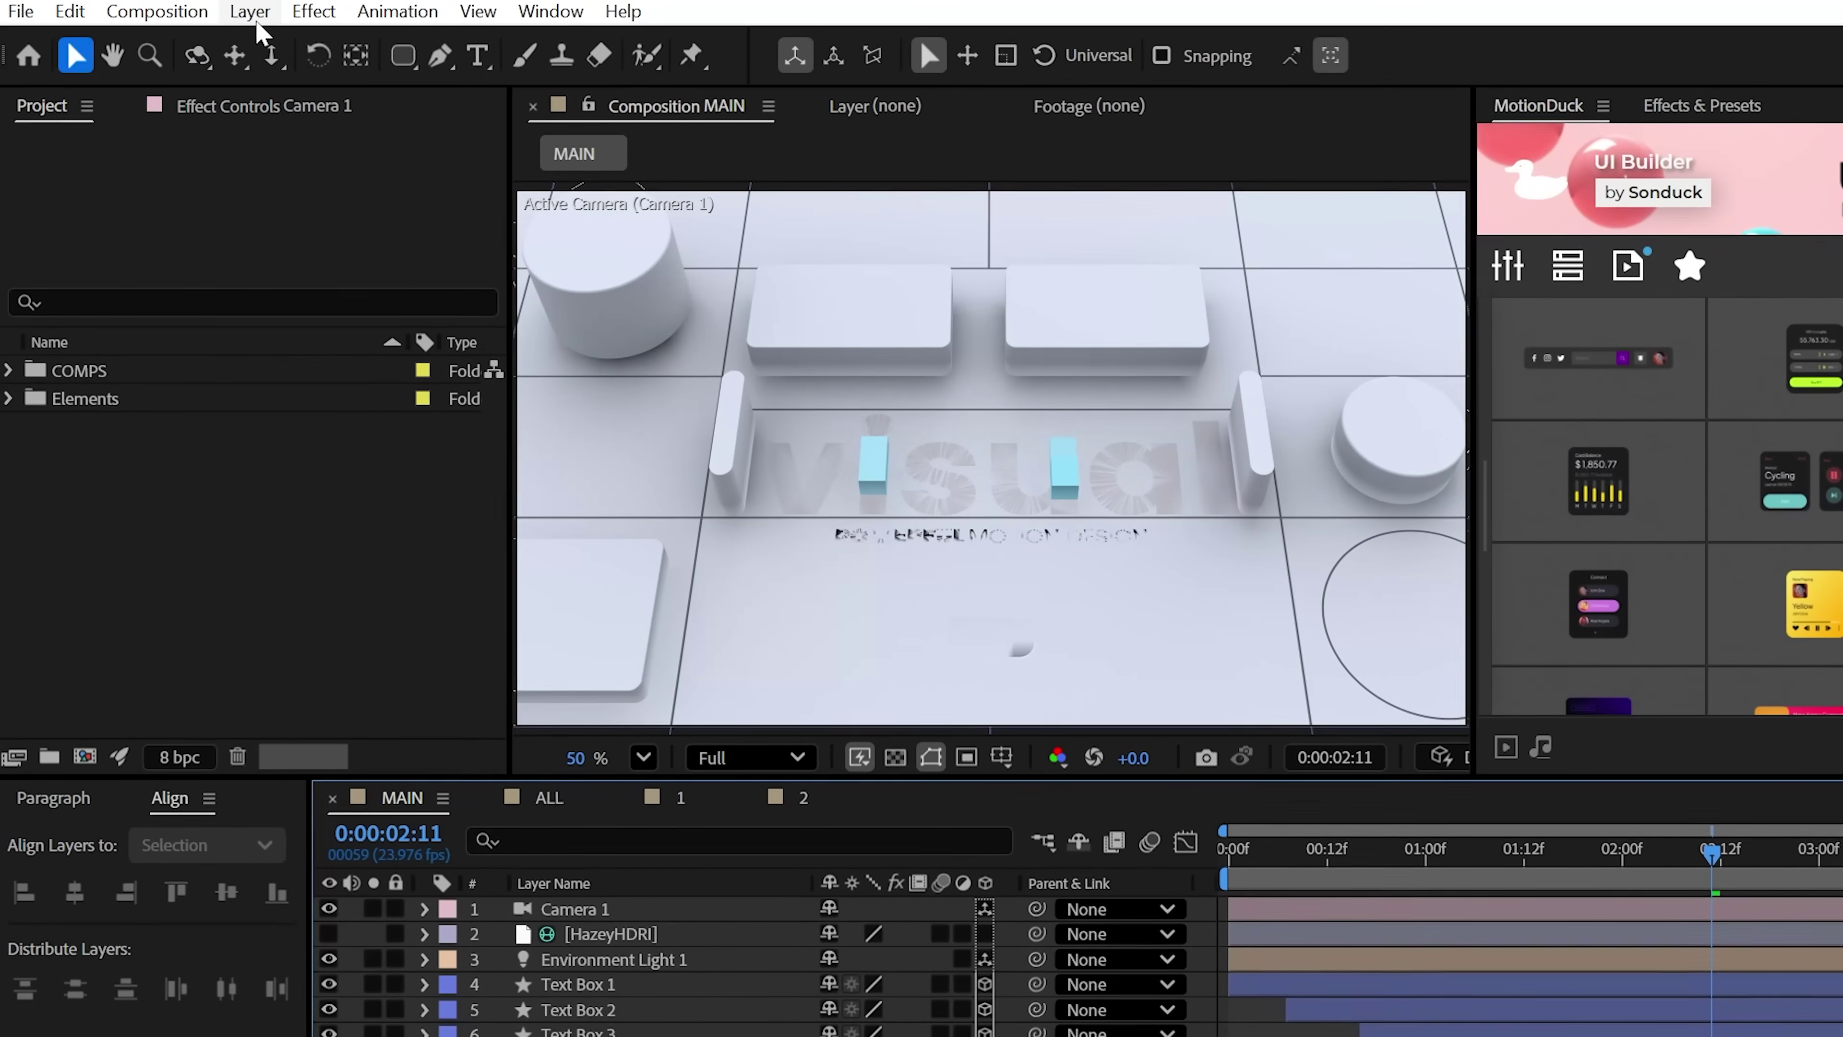
- Add Null 1 and parent Camera 1 to it
click(250, 11)
mouse_move(334, 46)
click(805, 181)
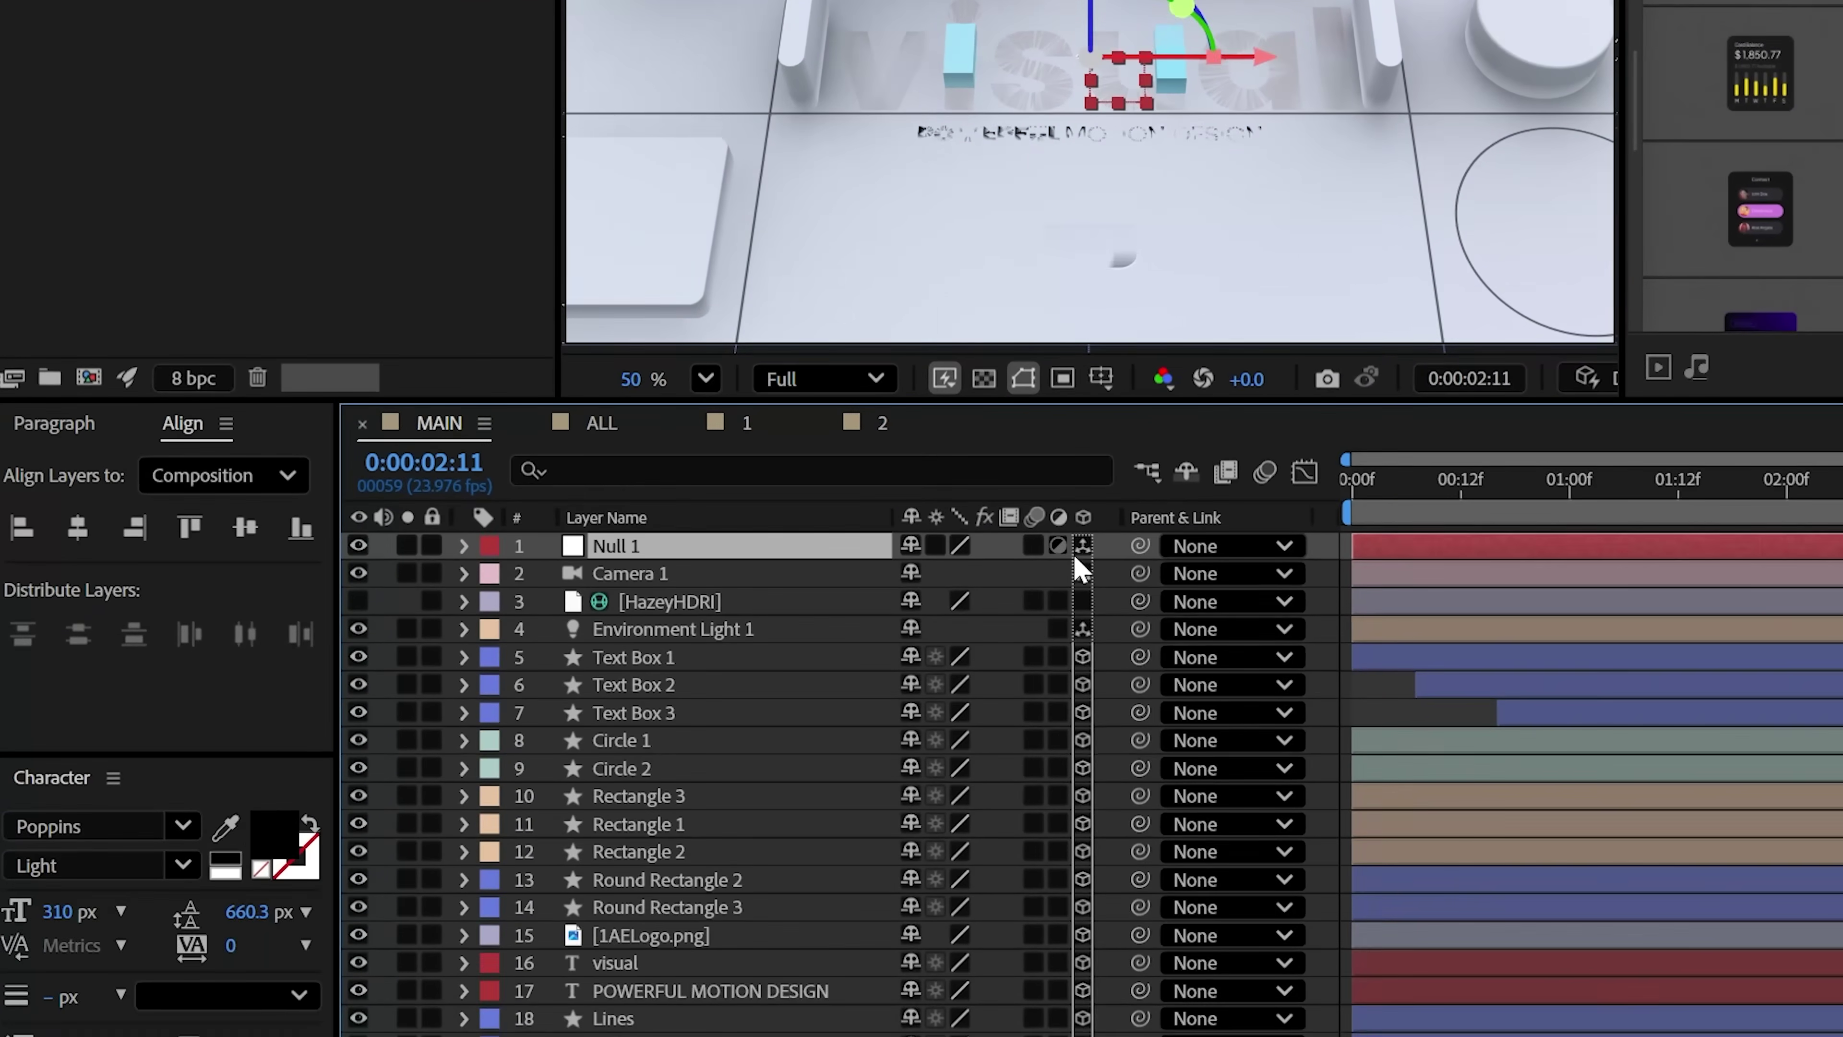
drag(1073, 881, 666, 870)
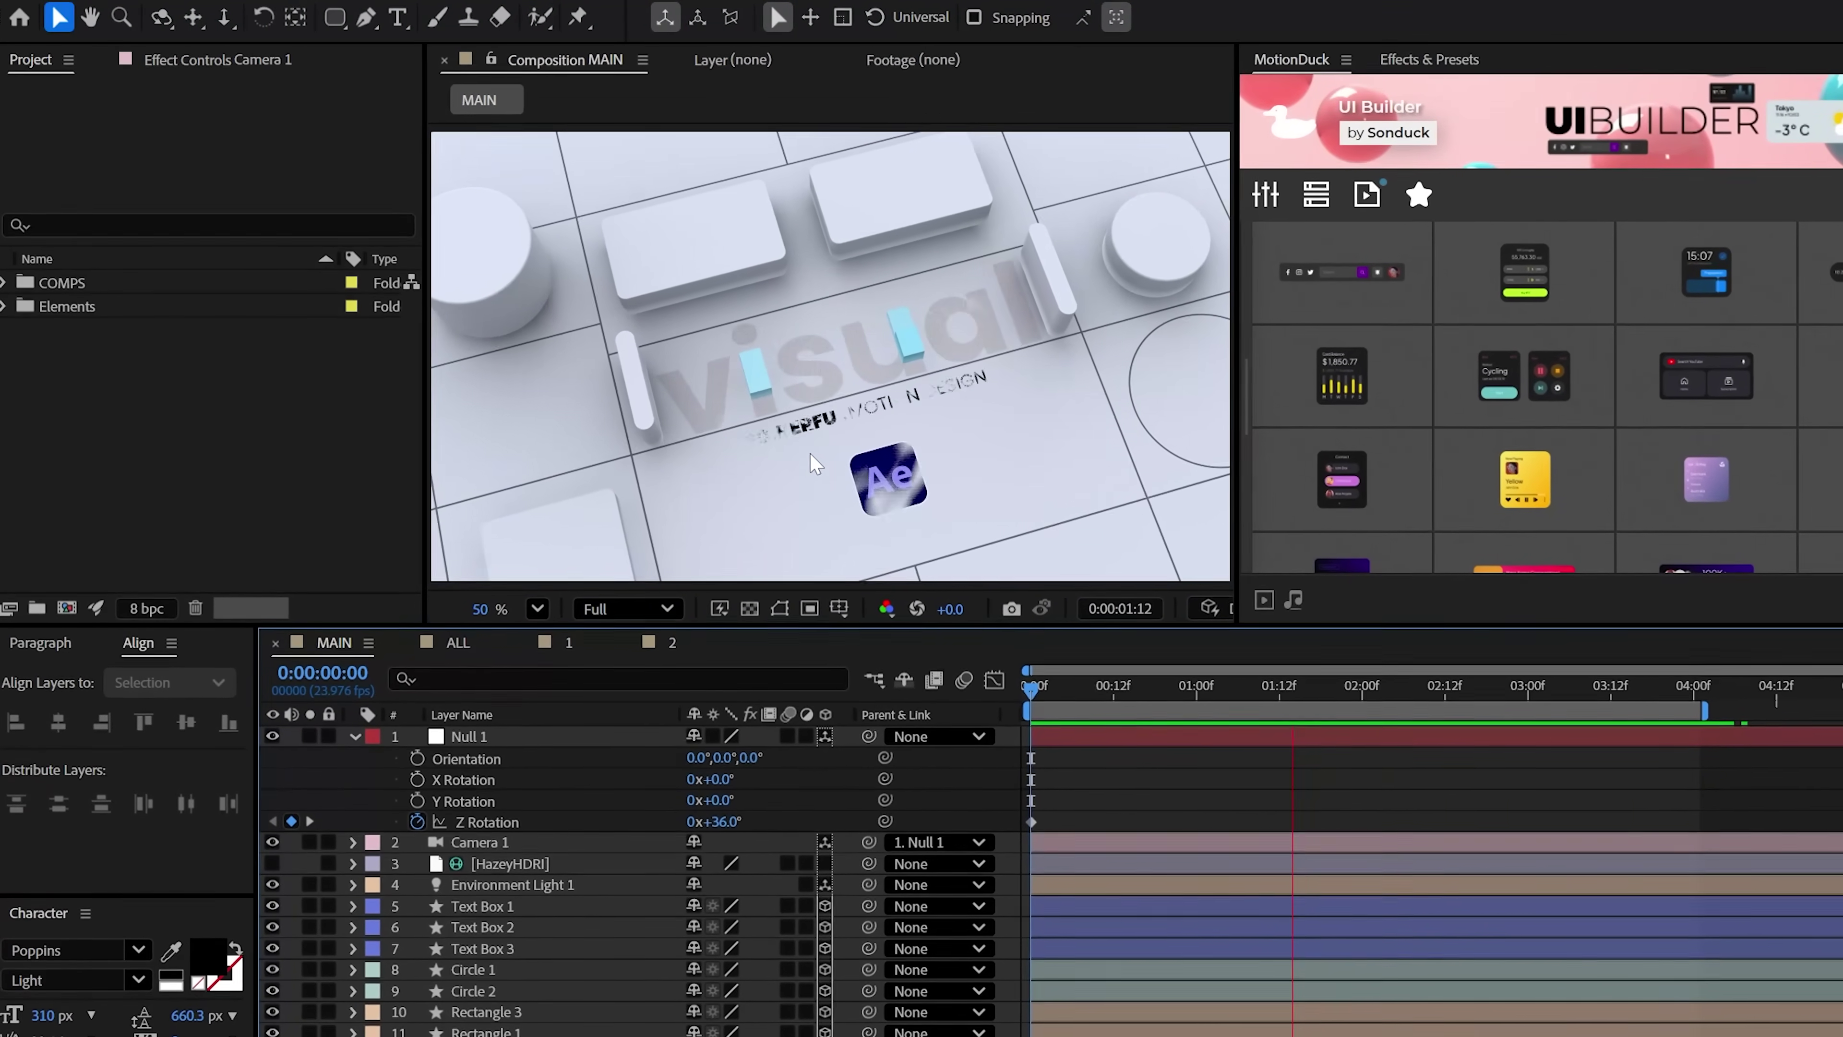
key(space)
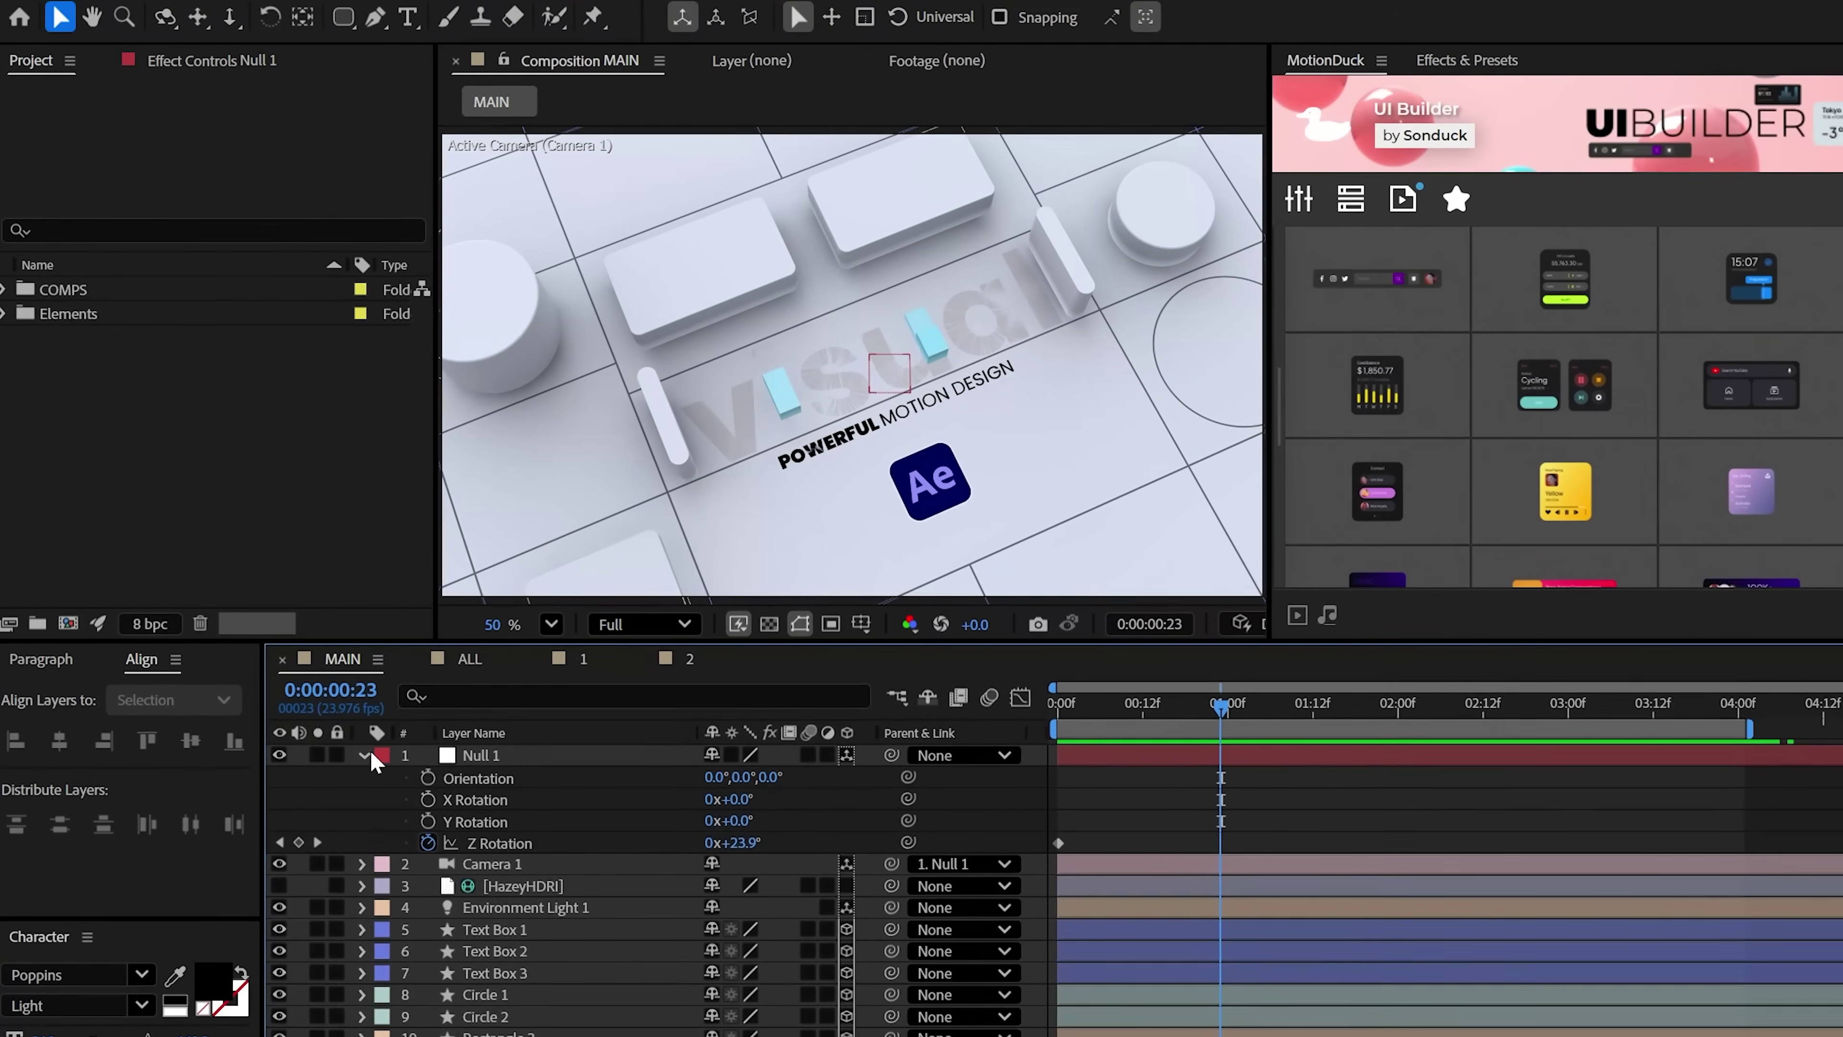
click(365, 755)
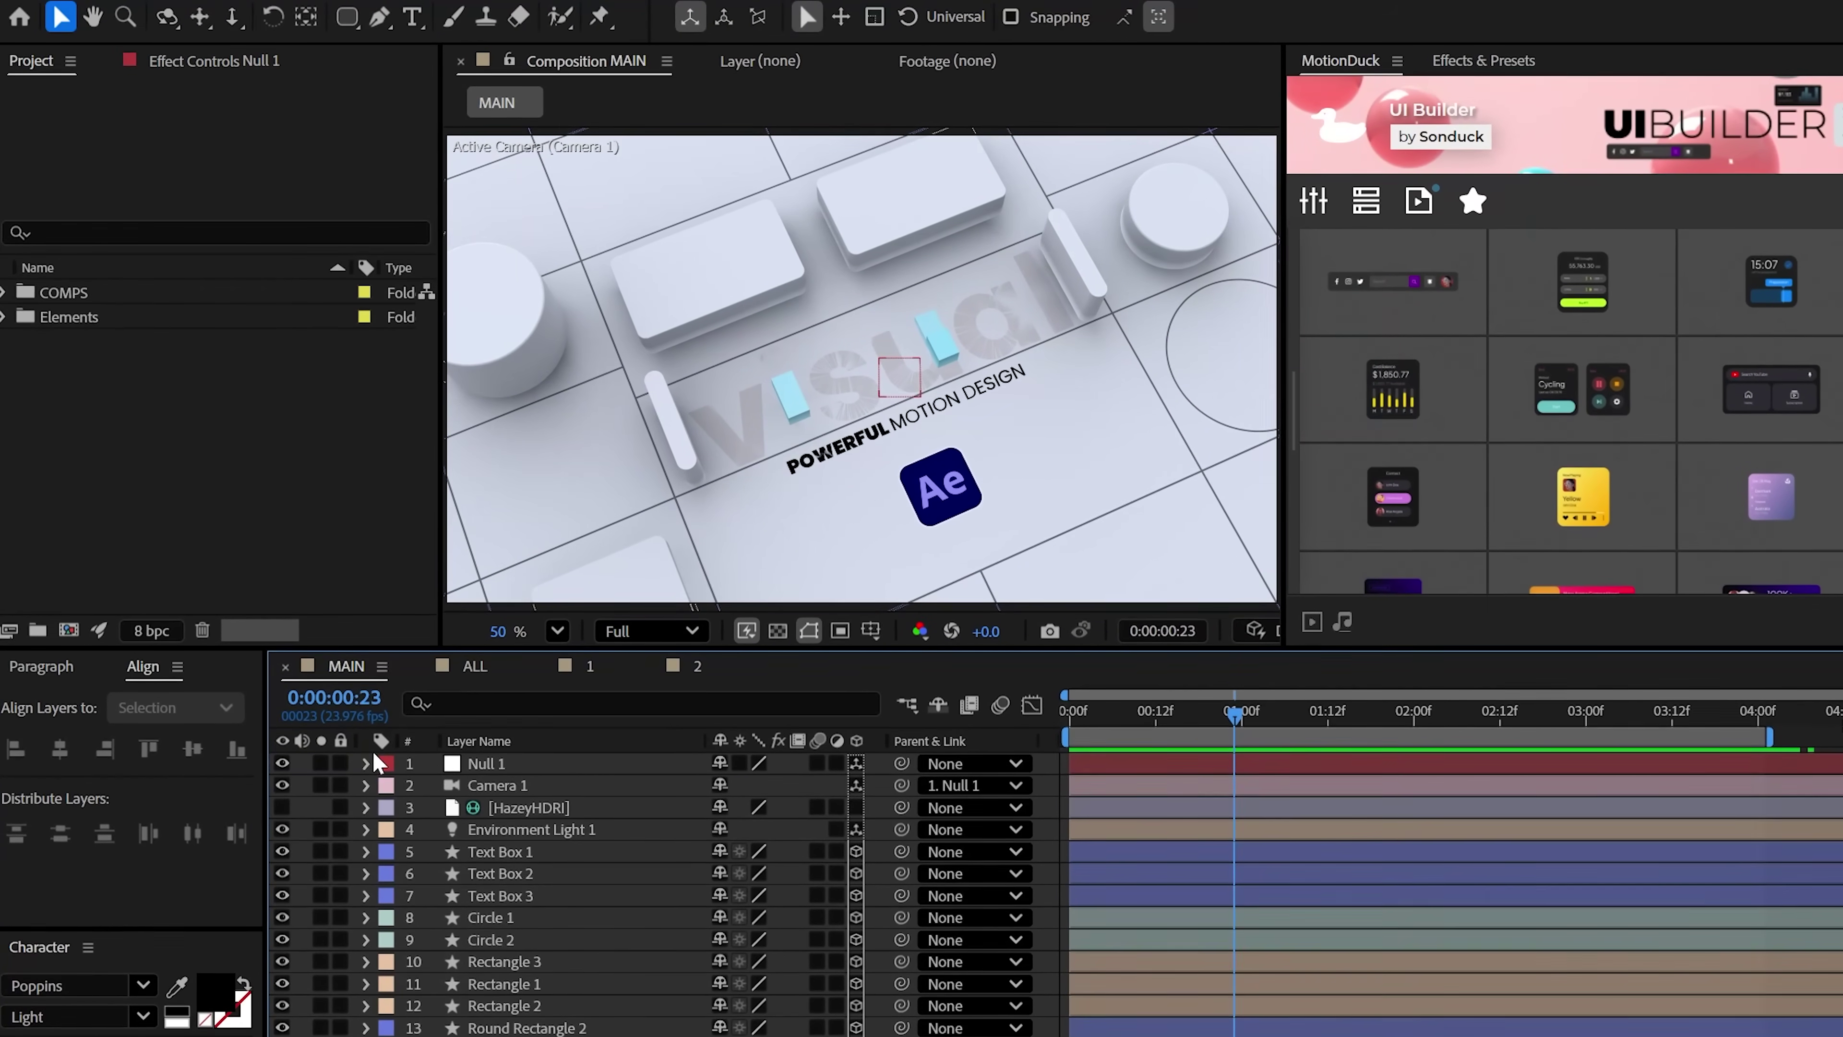
- Set the Background / Floor layer's Z position to 1
click(361, 1036)
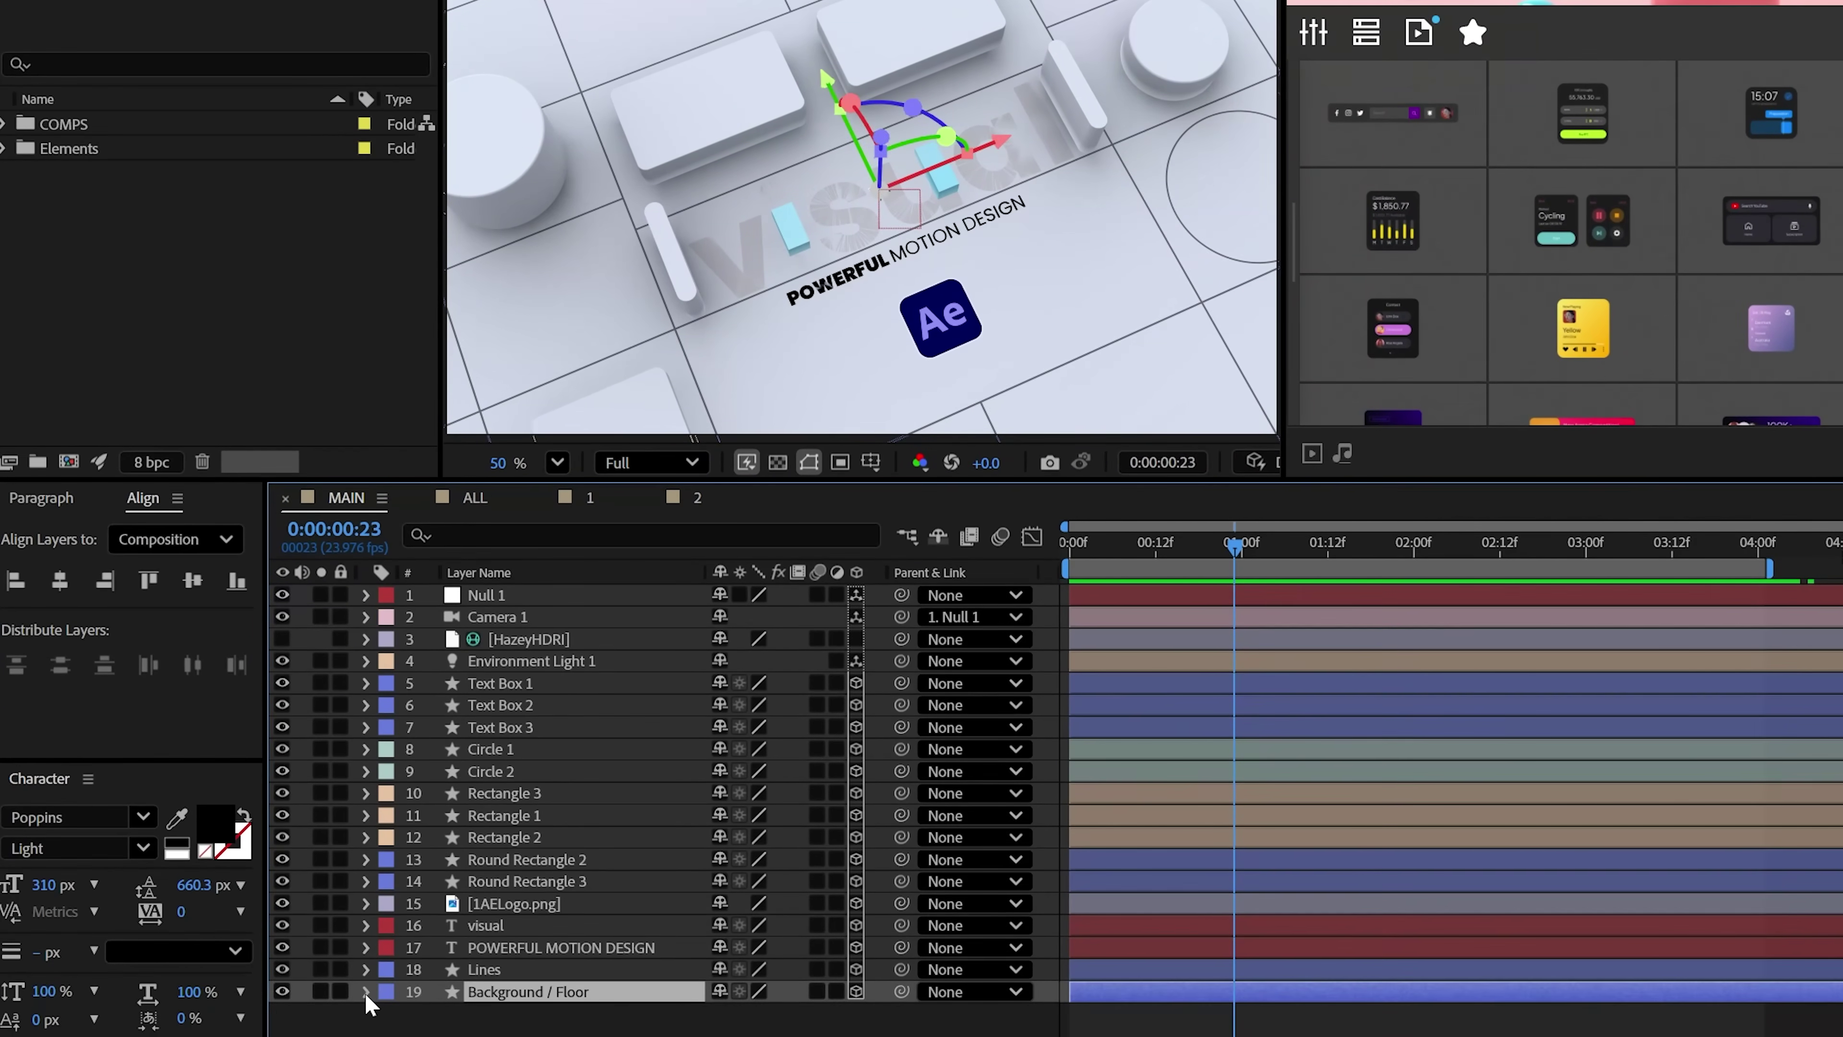
key(p)
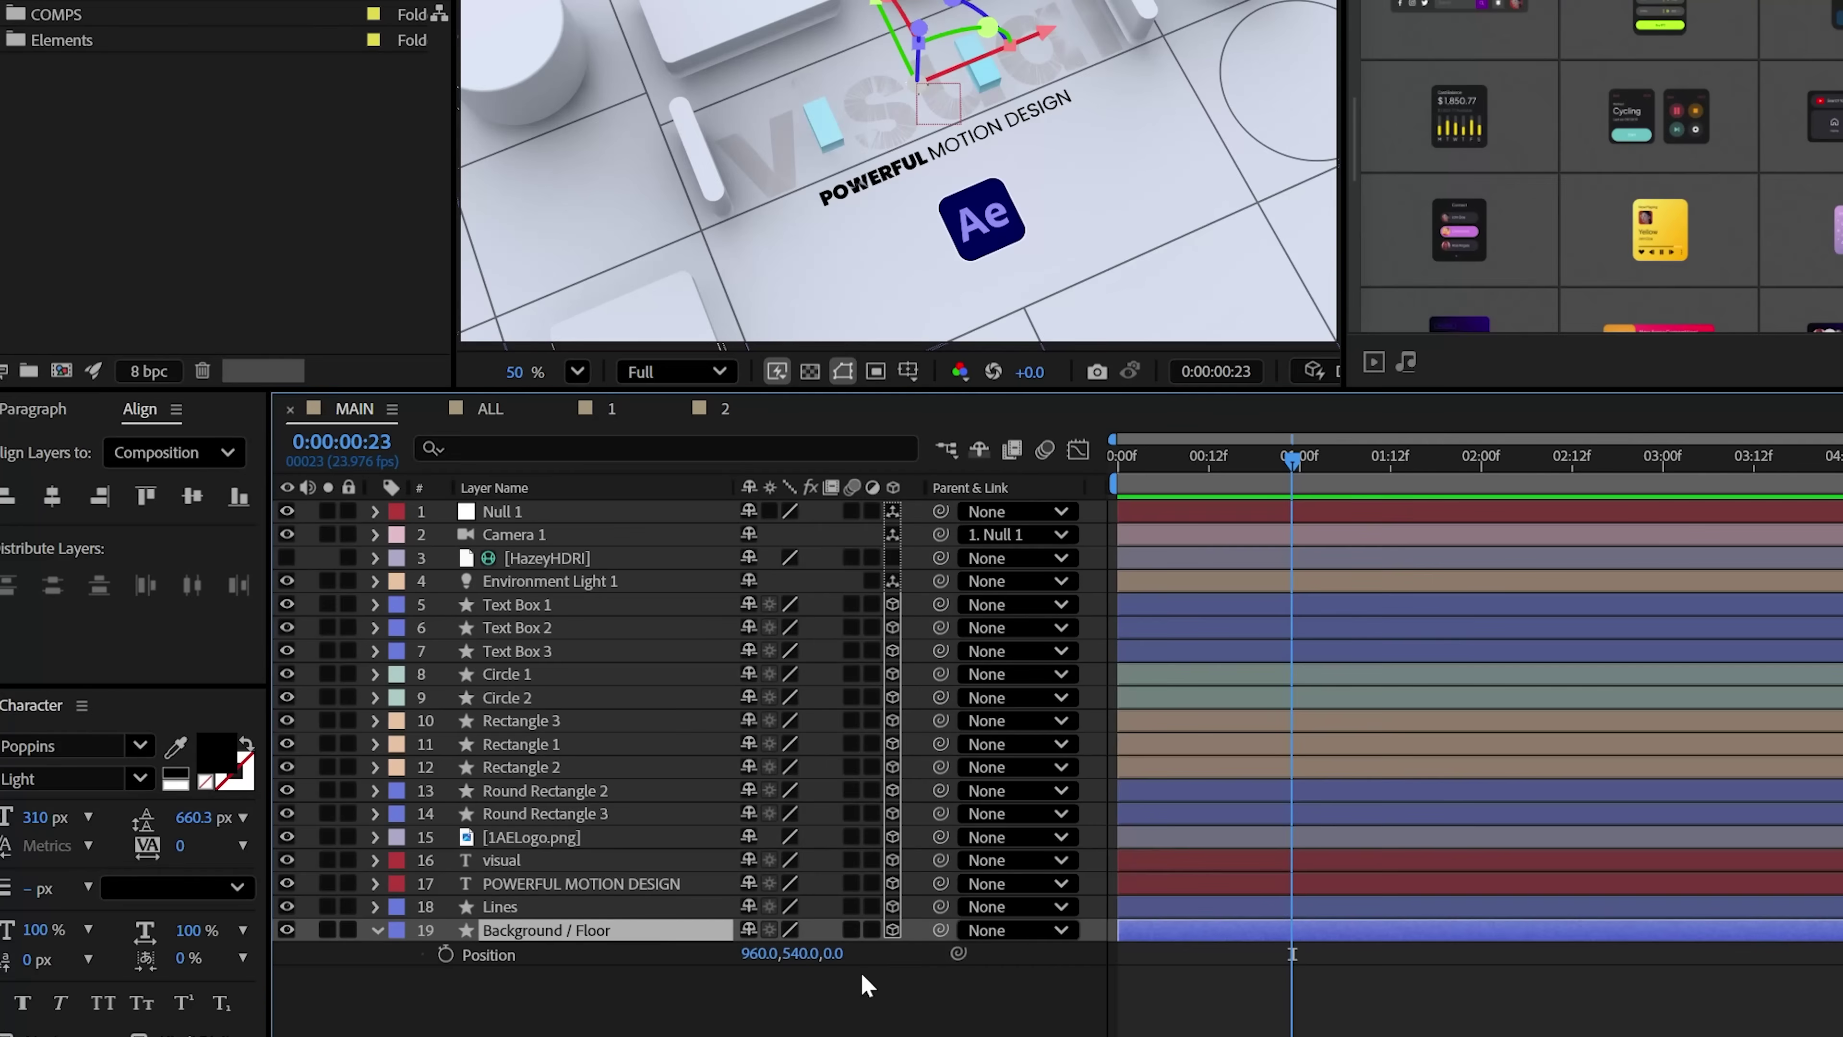
click(823, 1014)
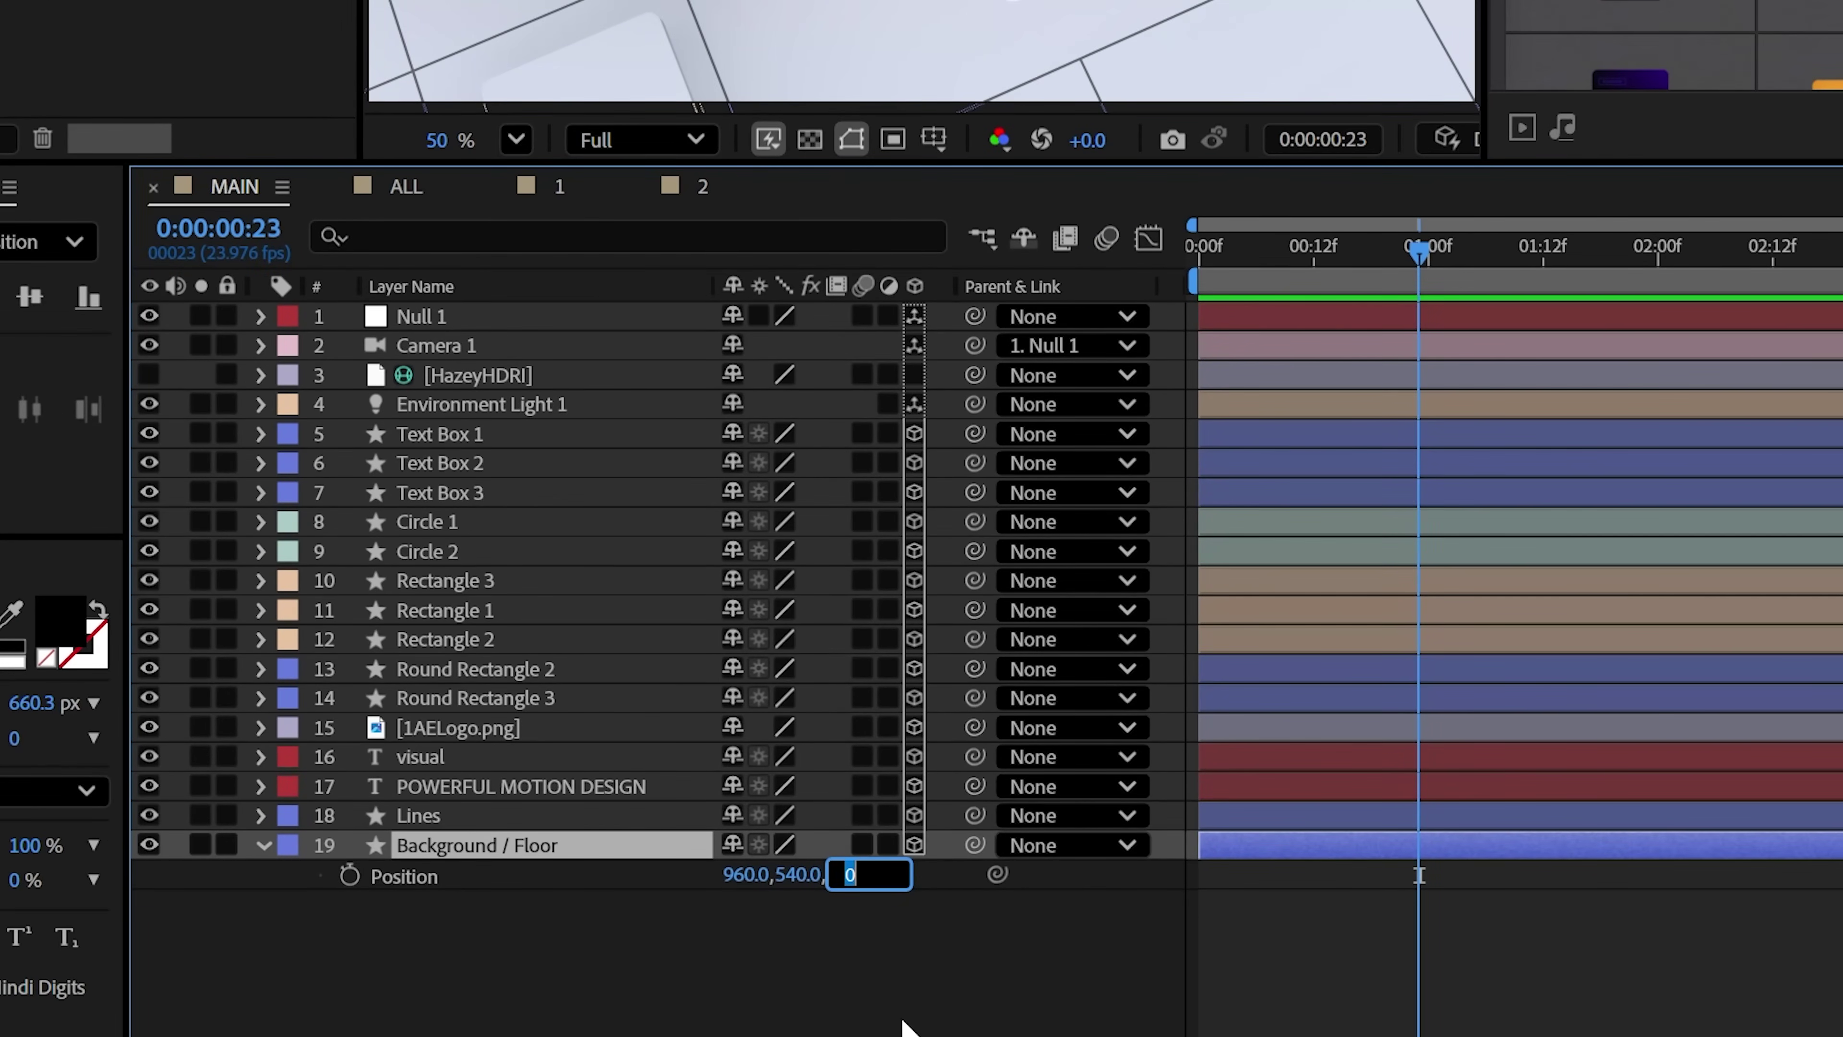
text(1)
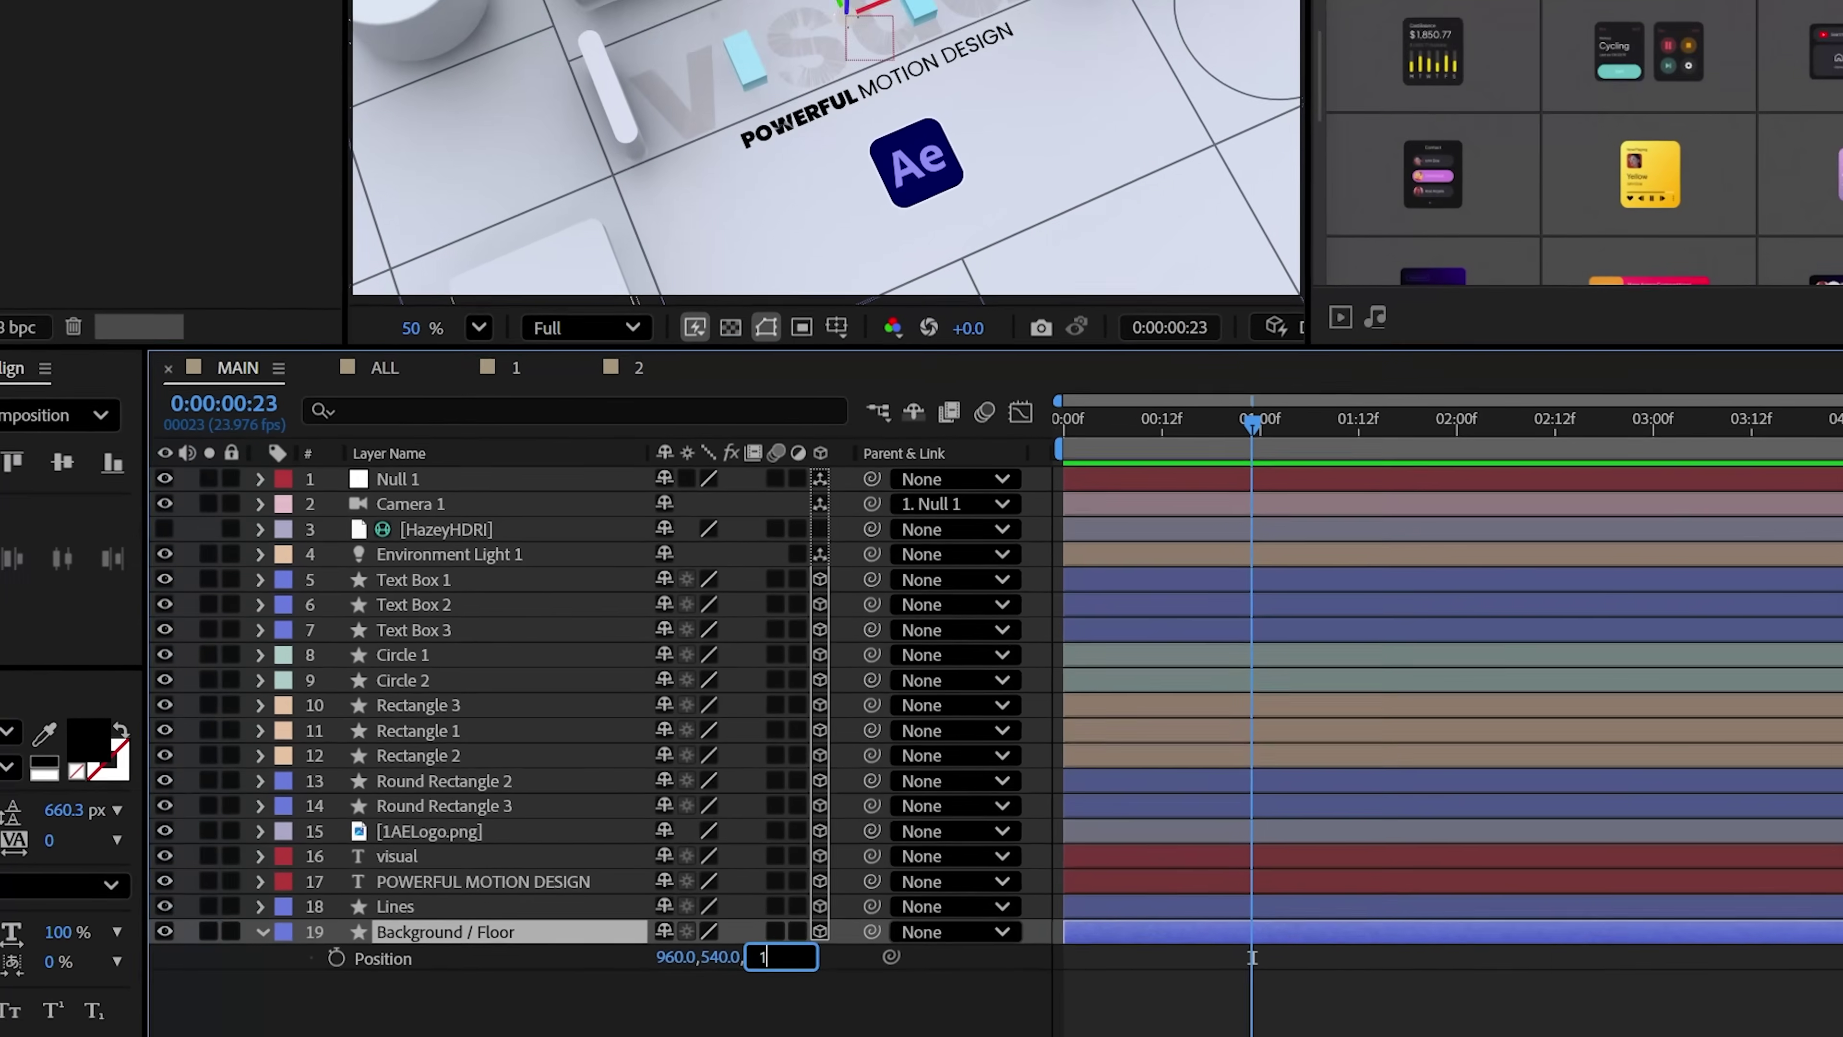
key(Return)
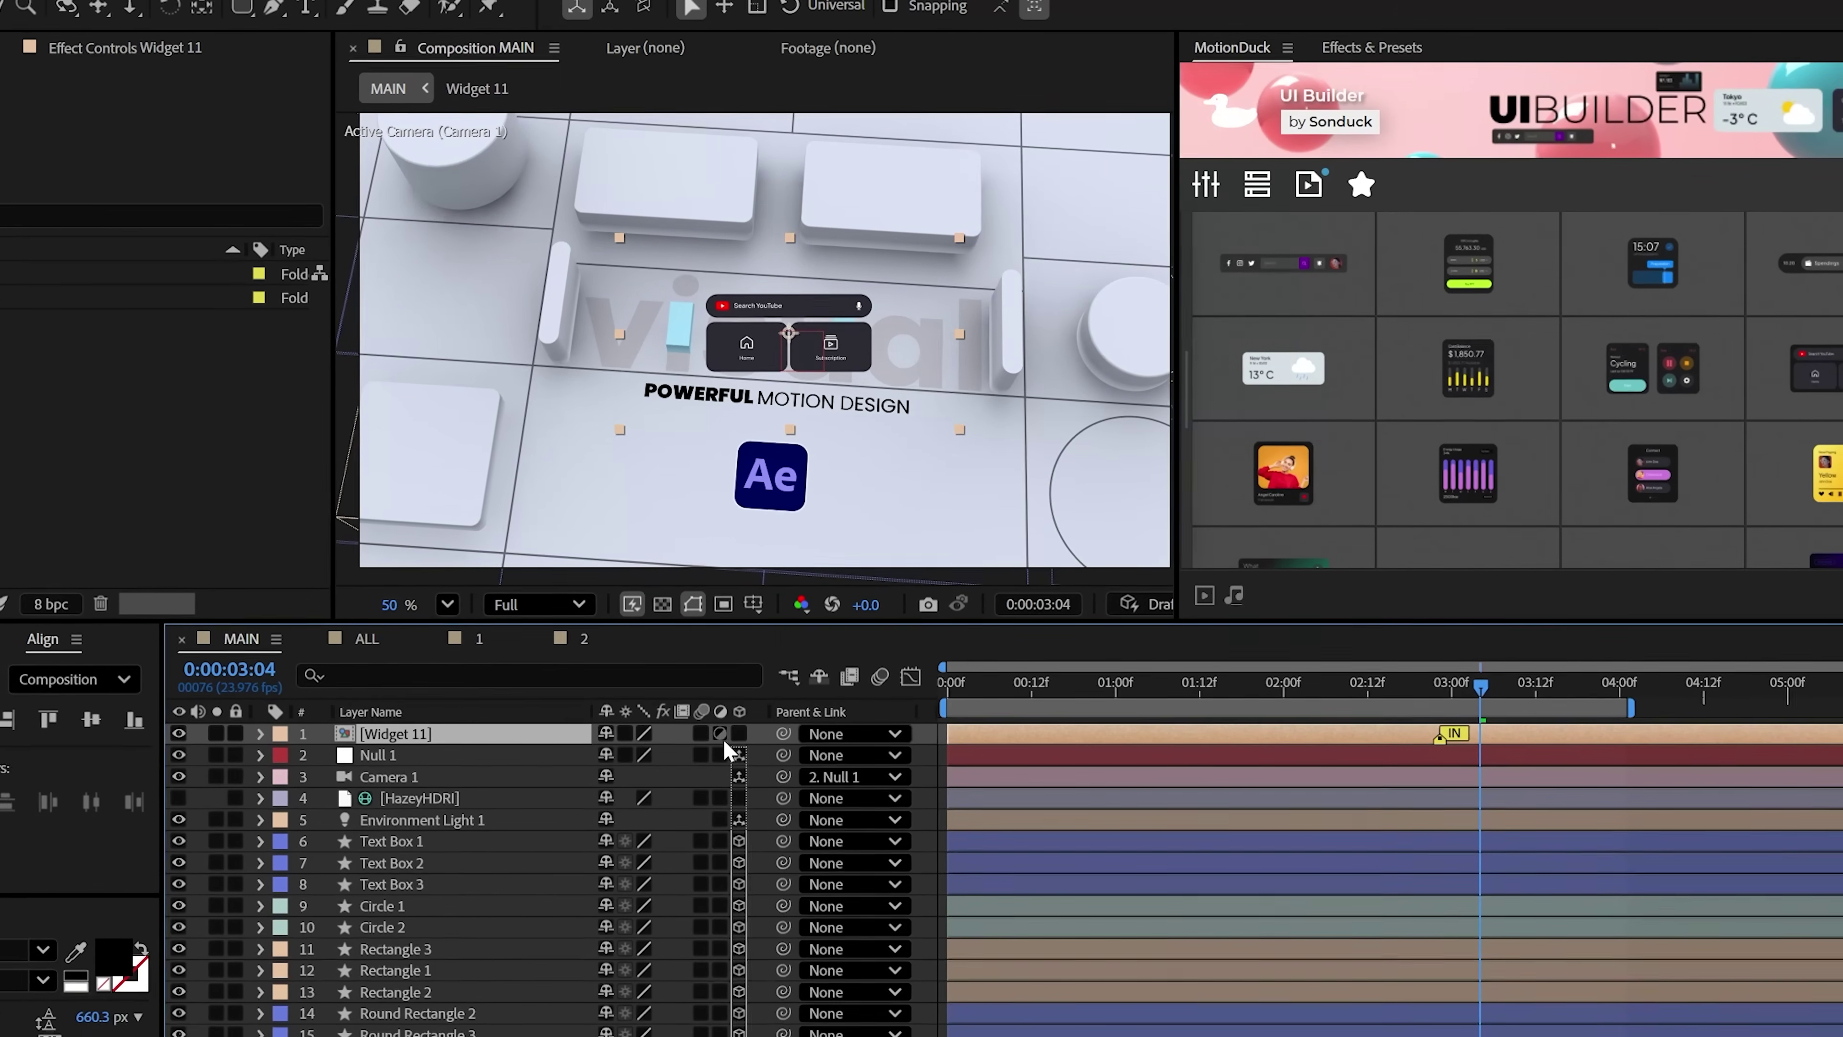
- Make Widget 11 3D and move it up onto the rectangle block
click(732, 759)
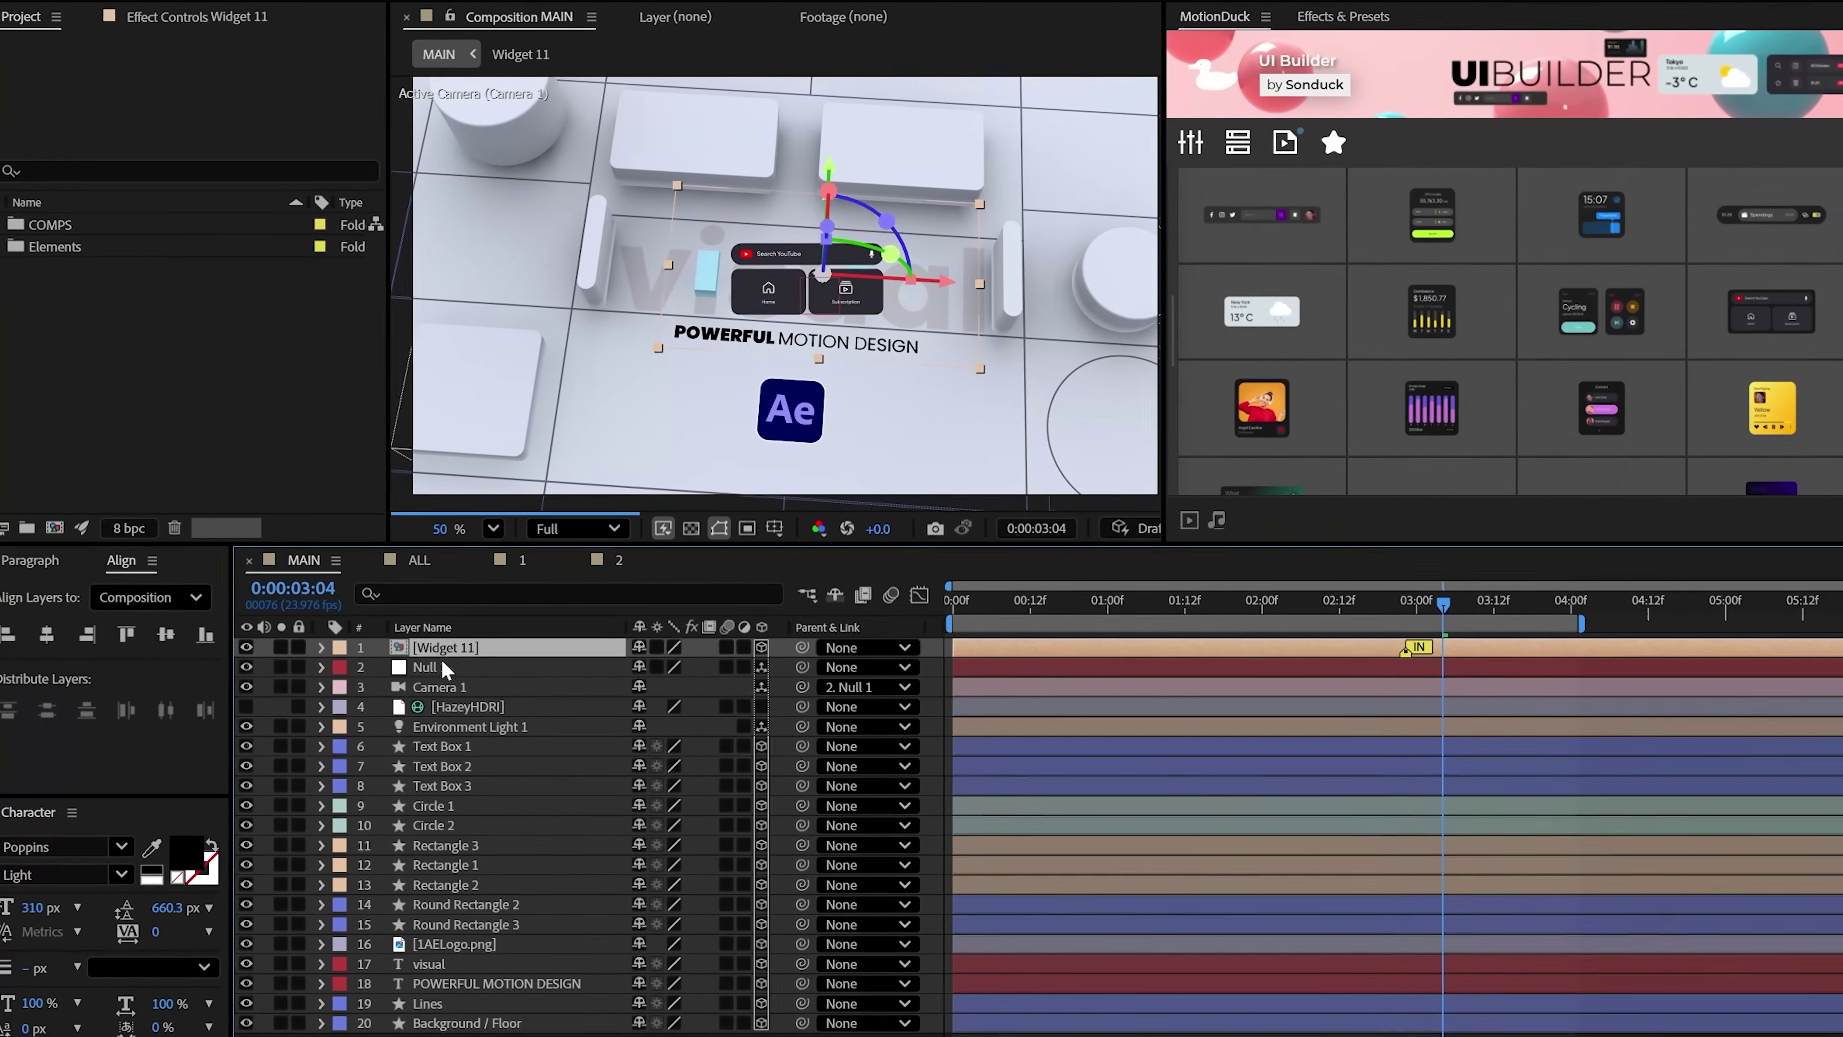
key(p)
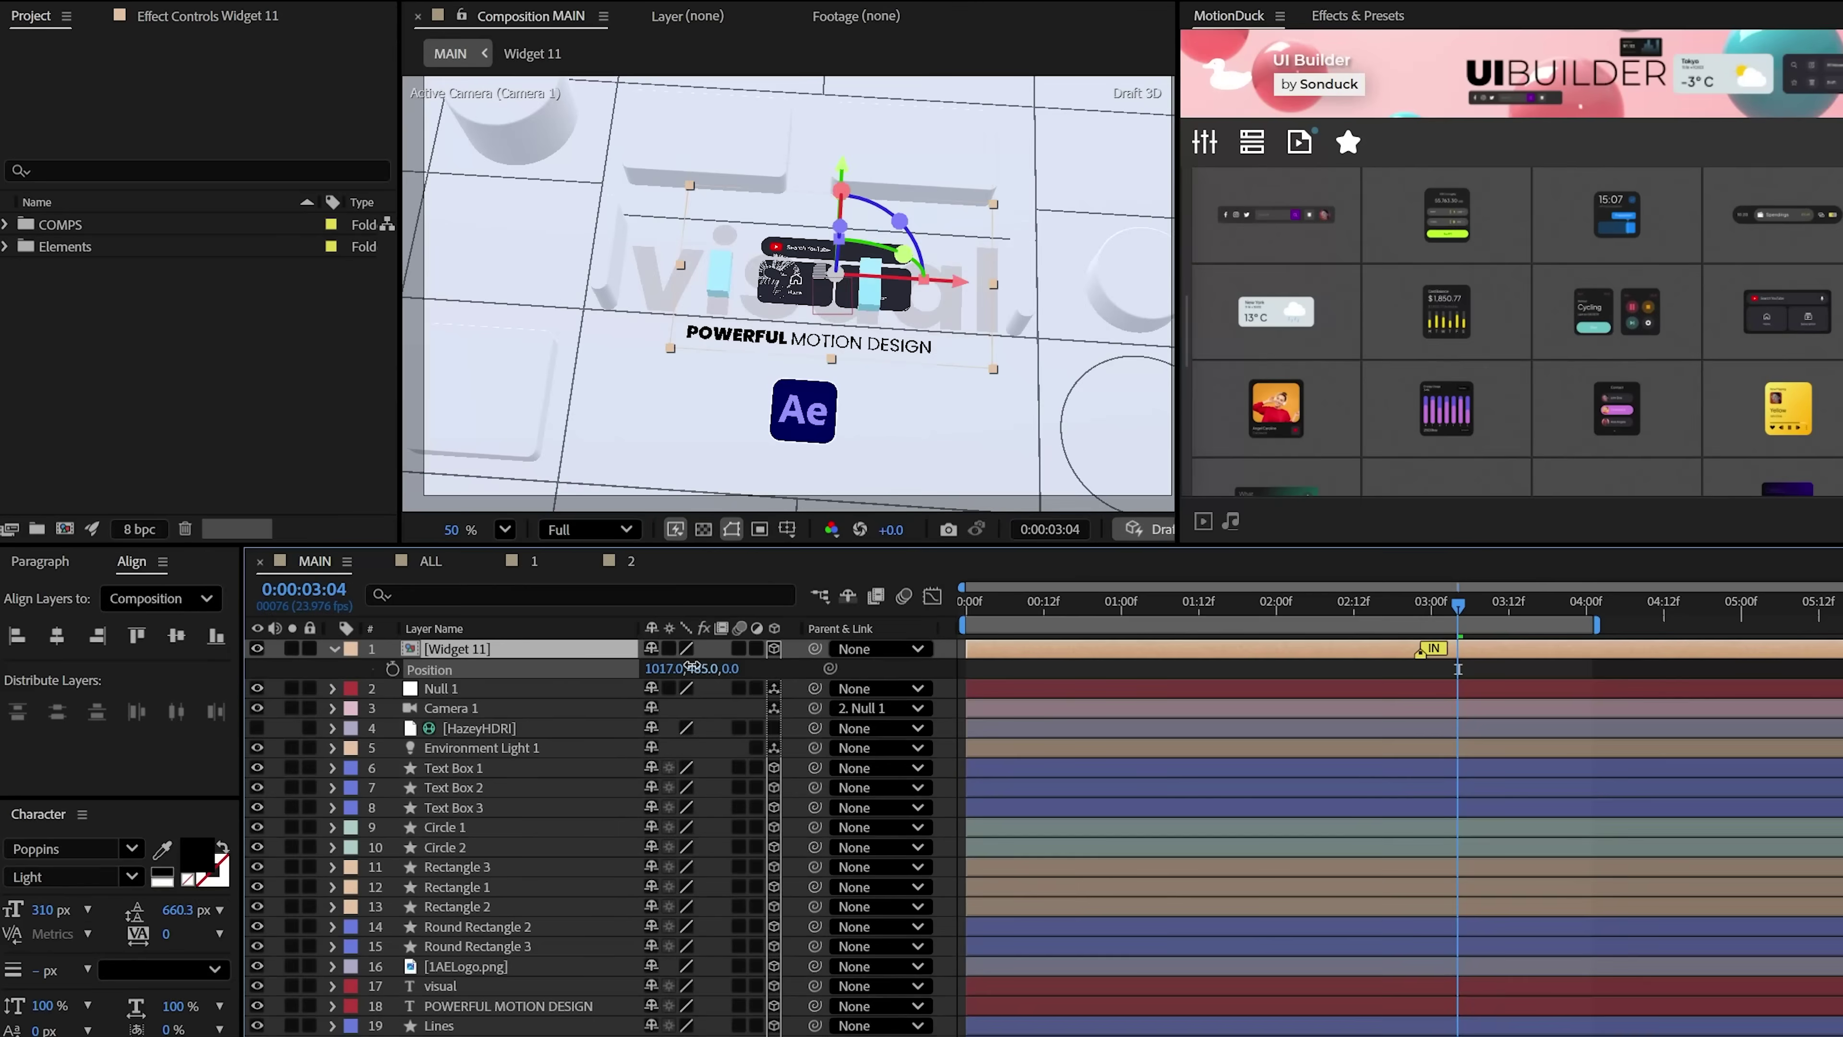
drag(692, 667, 500, 717)
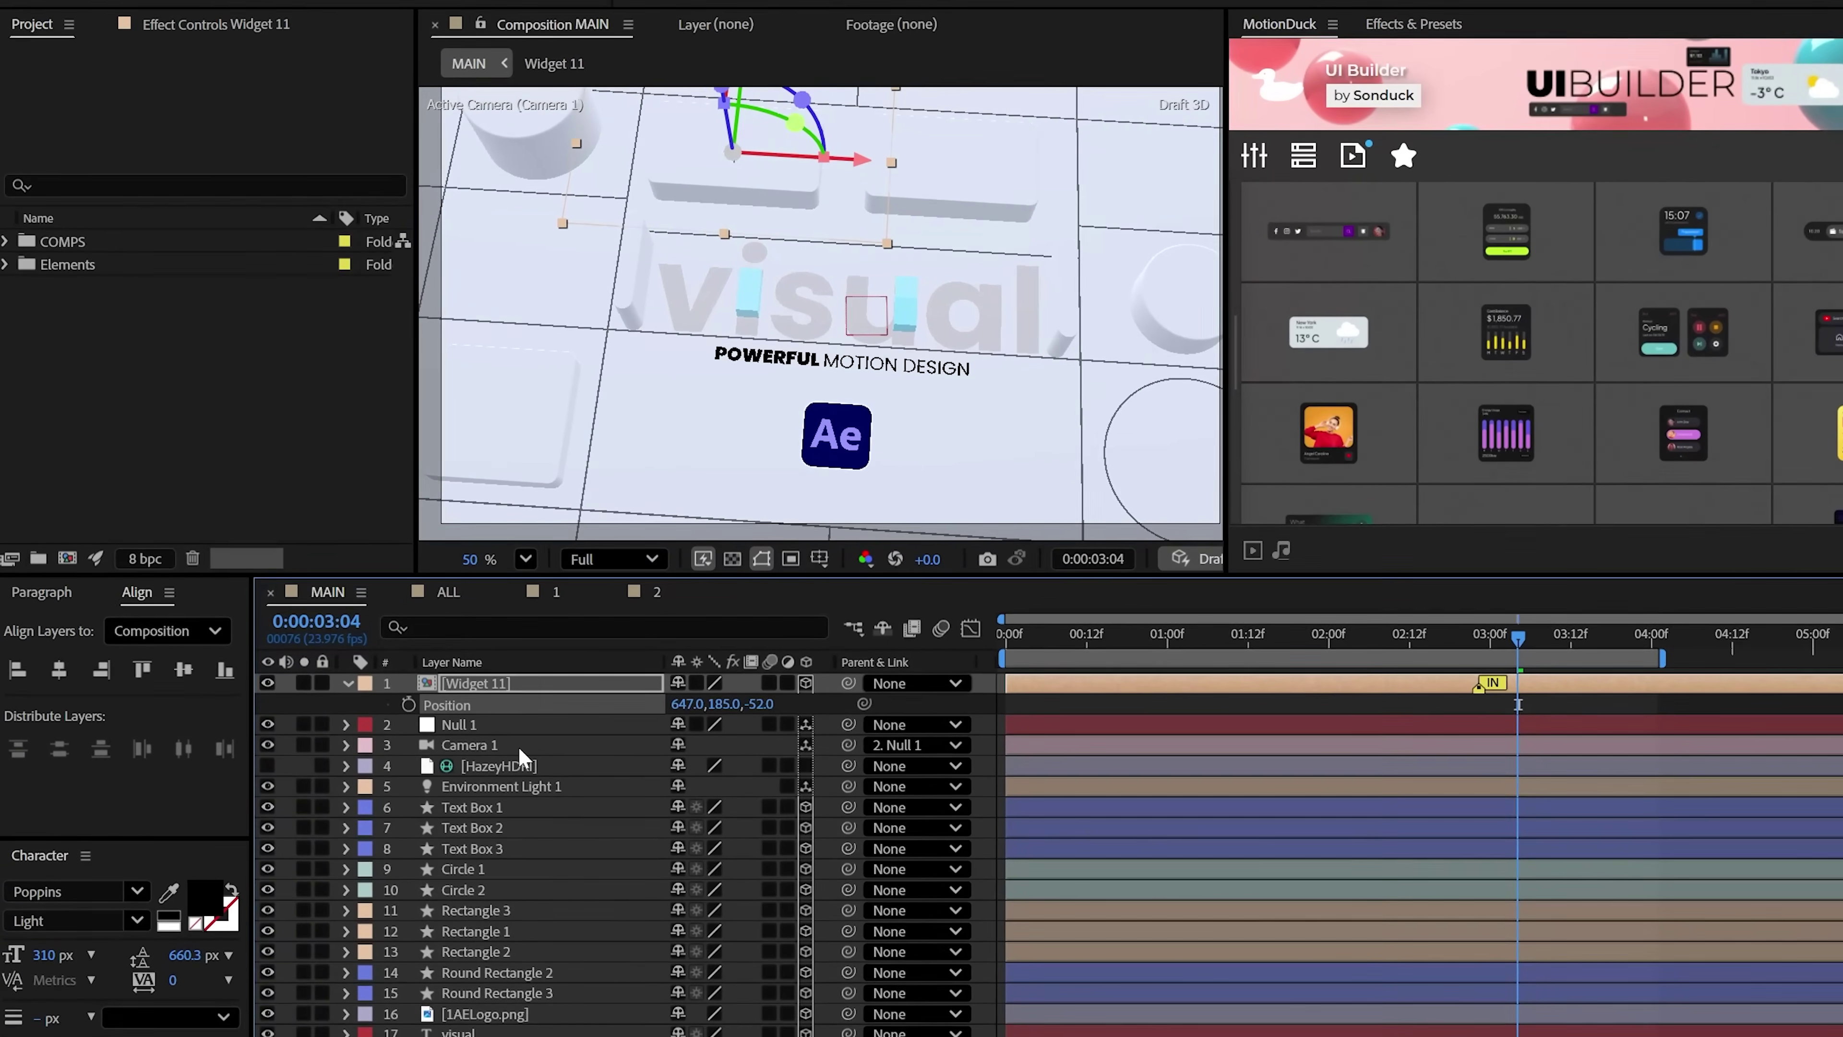
- Place Rectangle 1 under Widget 11, match their depth, and parent the widget to it
drag(476, 930, 515, 753)
key(p)
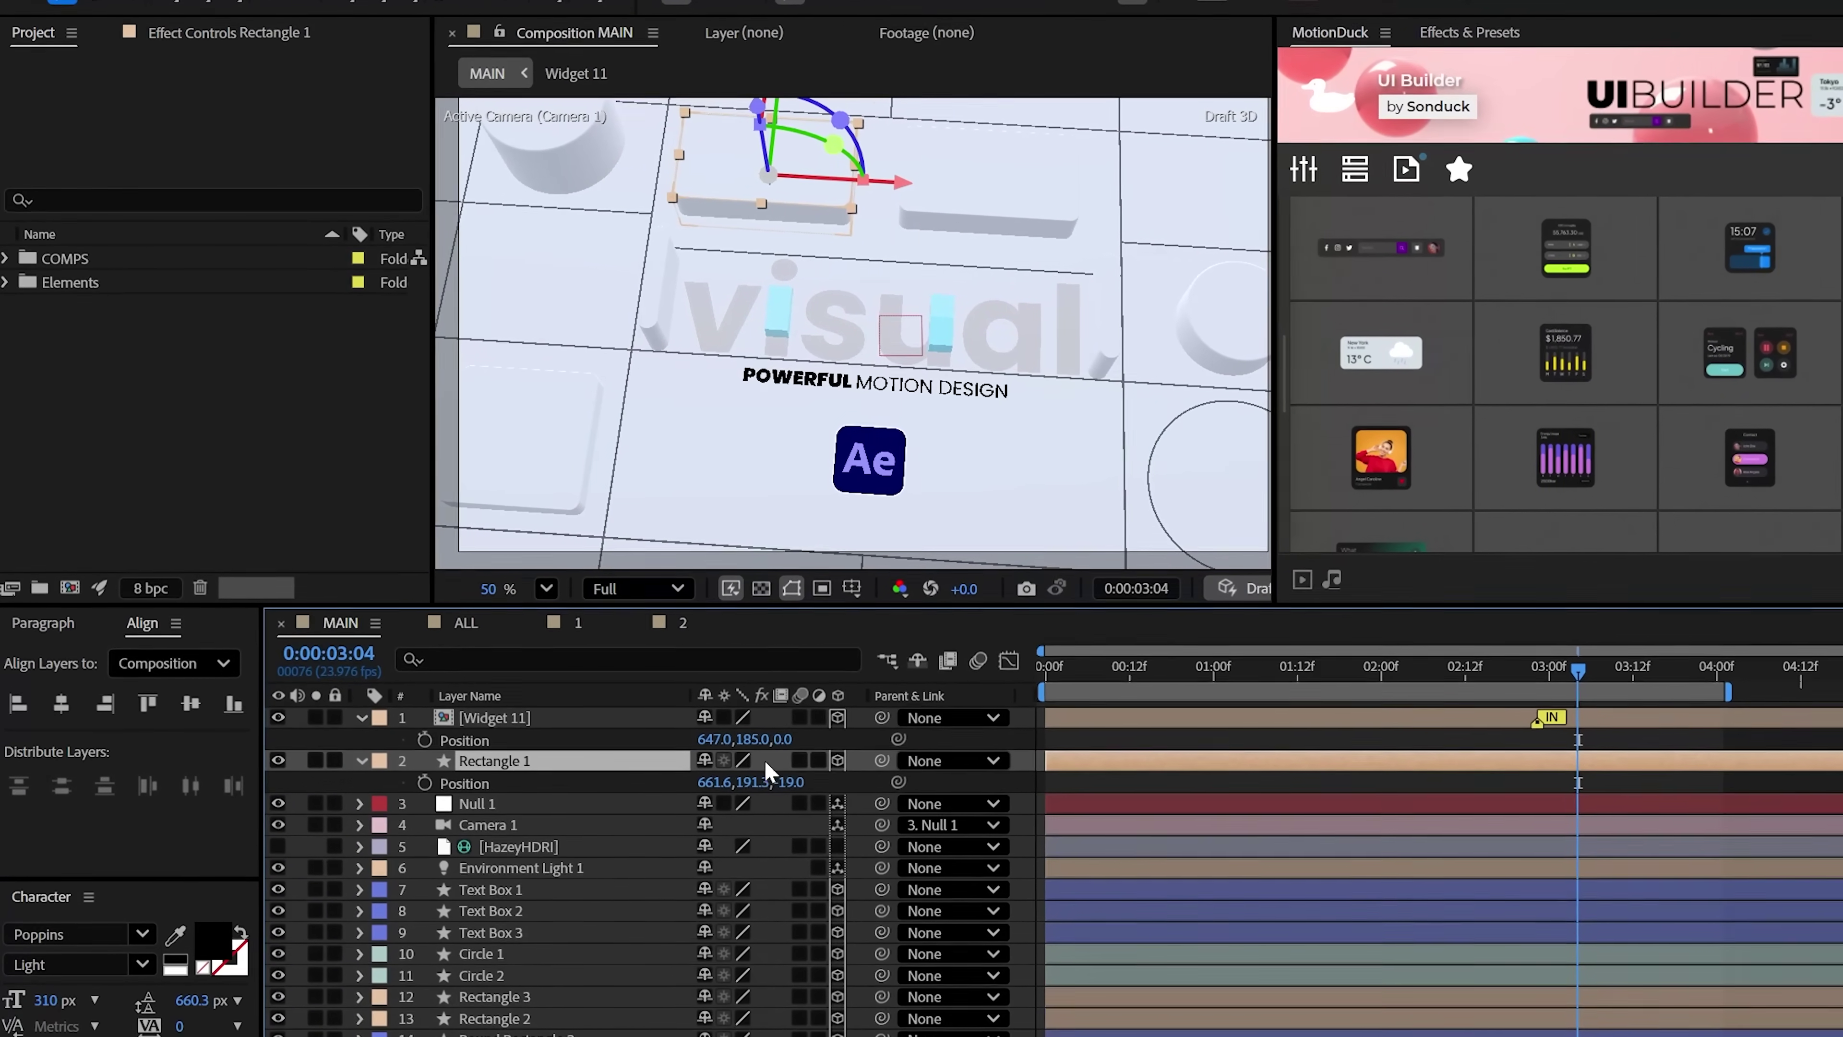
drag(790, 782, 742, 820)
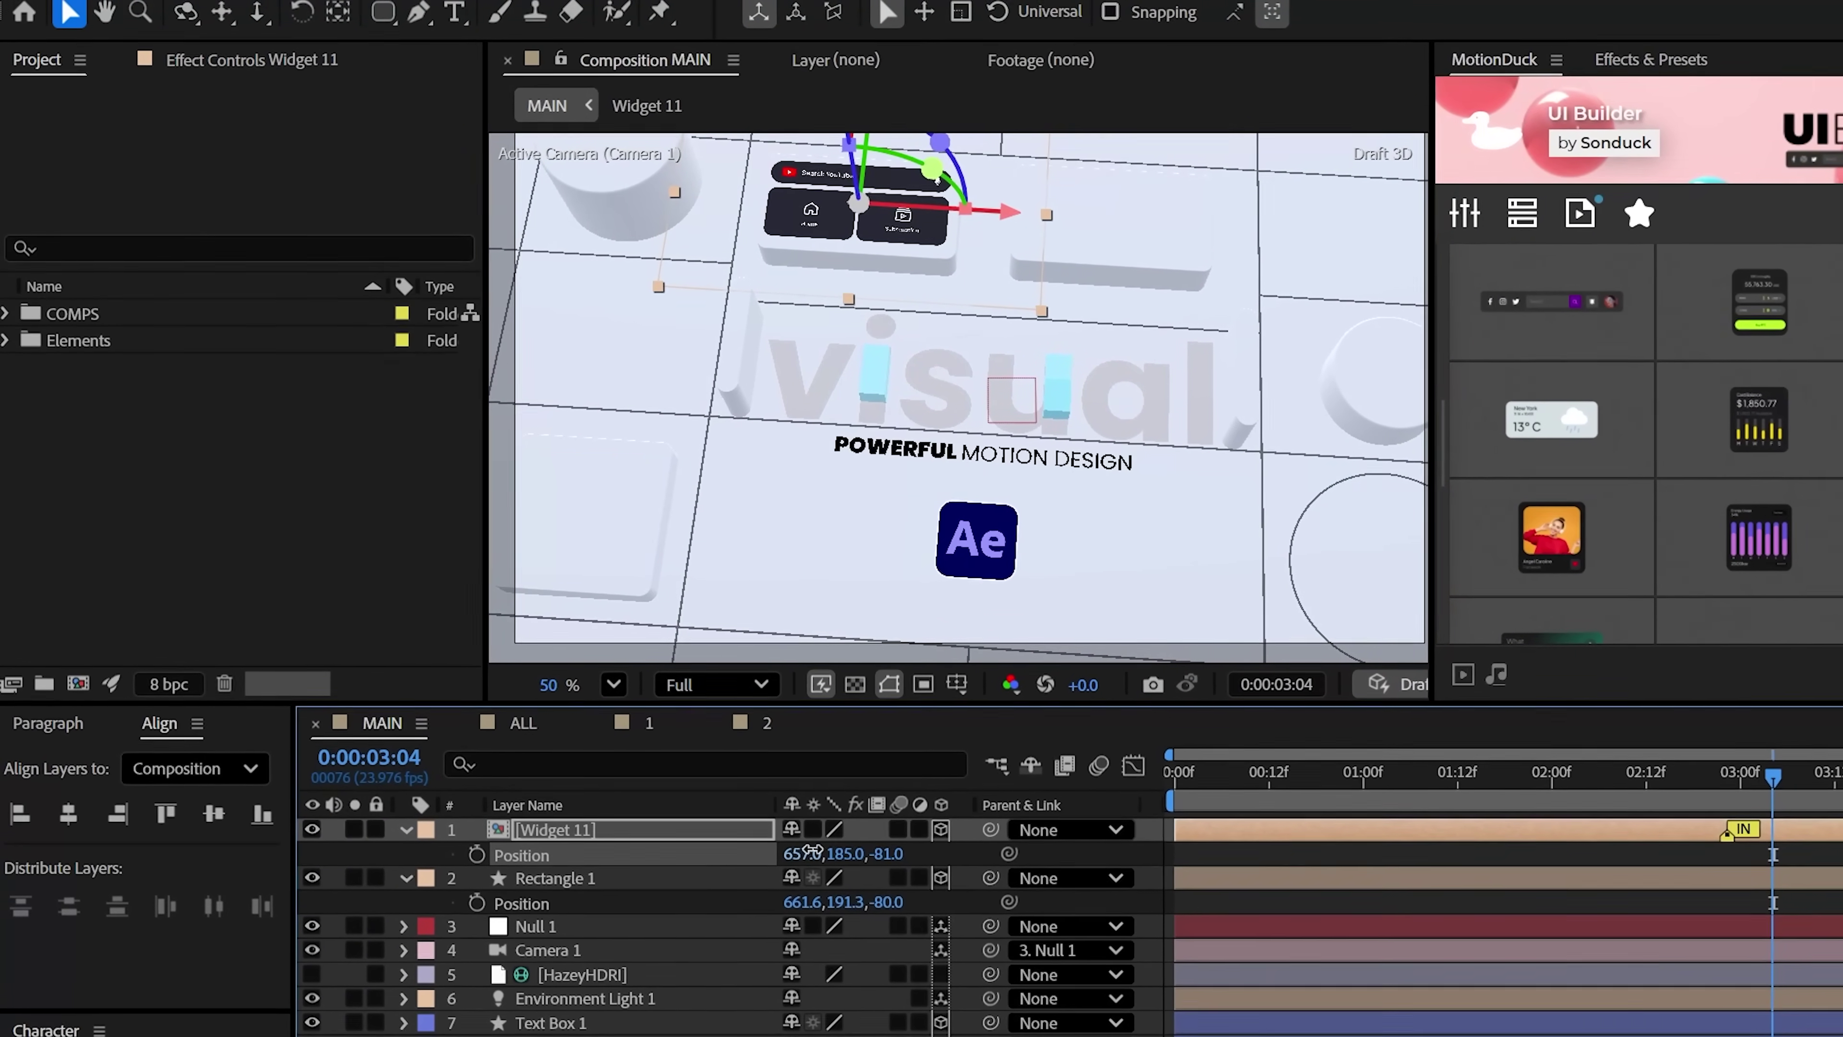
key(p)
key(F2)
drag(995, 834, 556, 865)
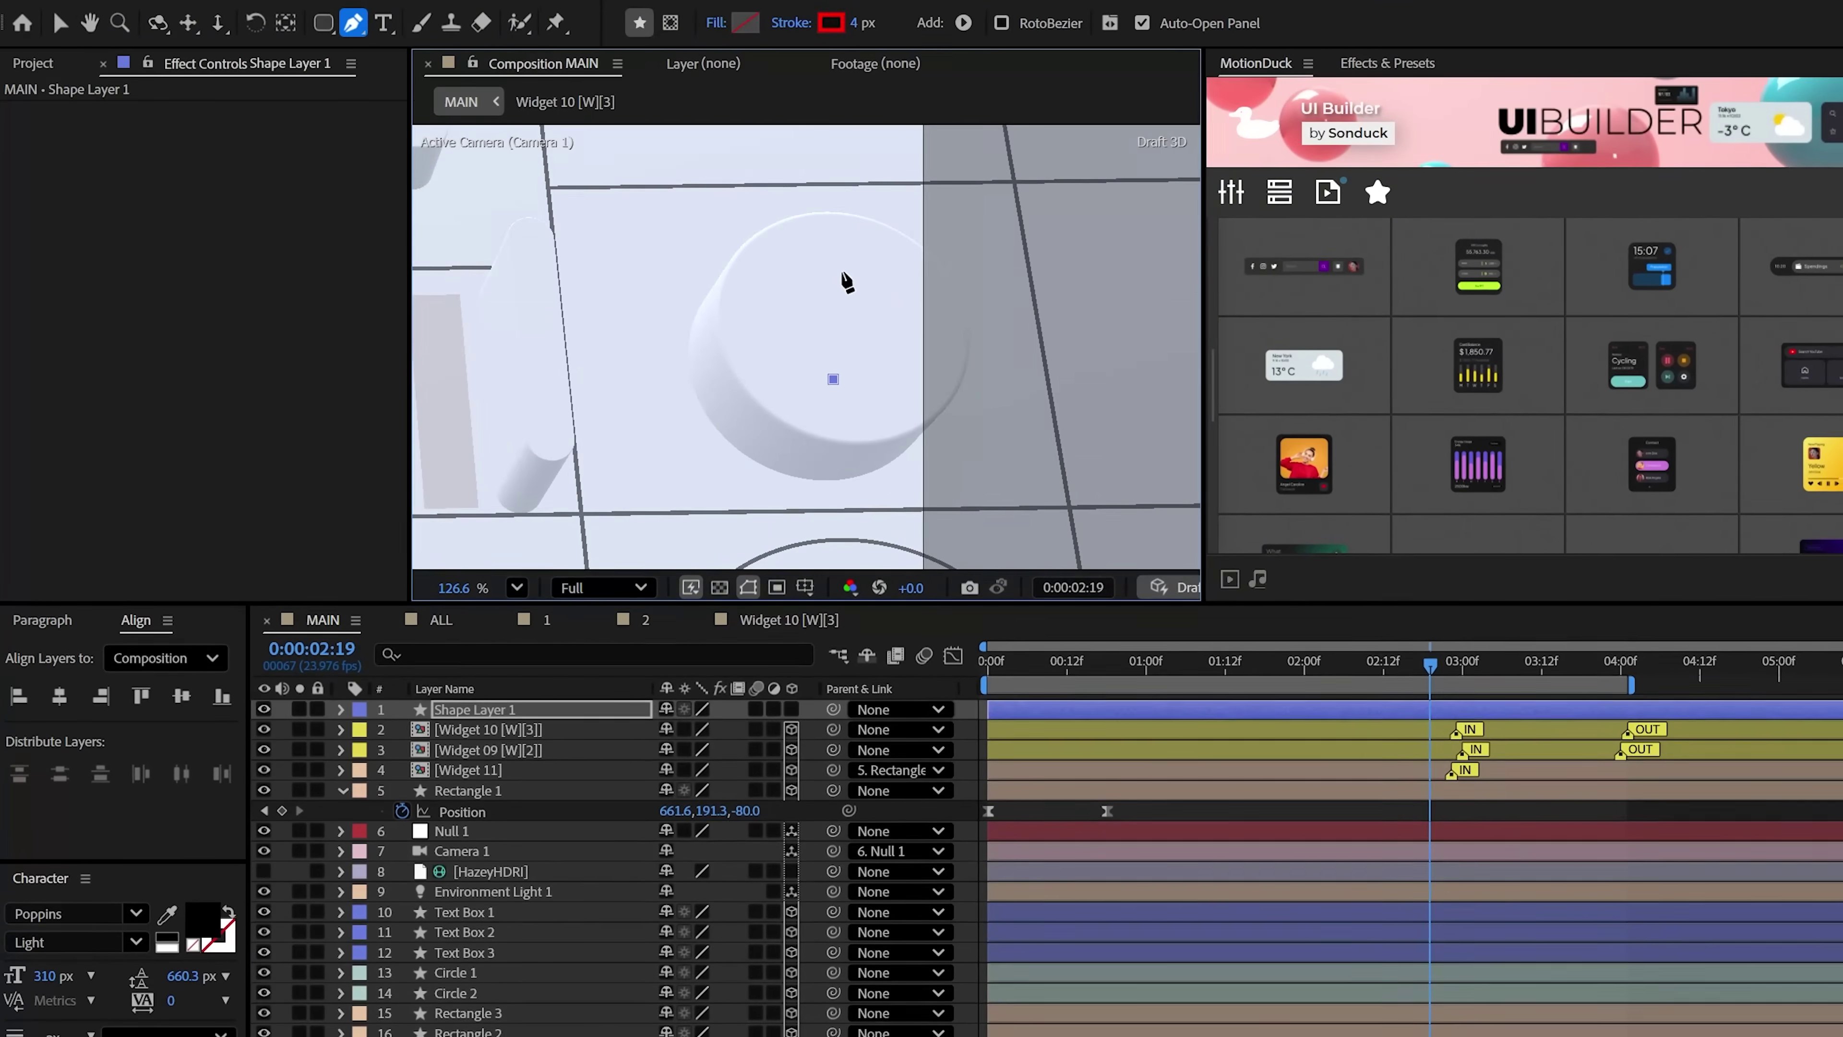
- Shift Shape Layer 1 left and reveal Material Options on all layers
drag(735, 724, 624, 723)
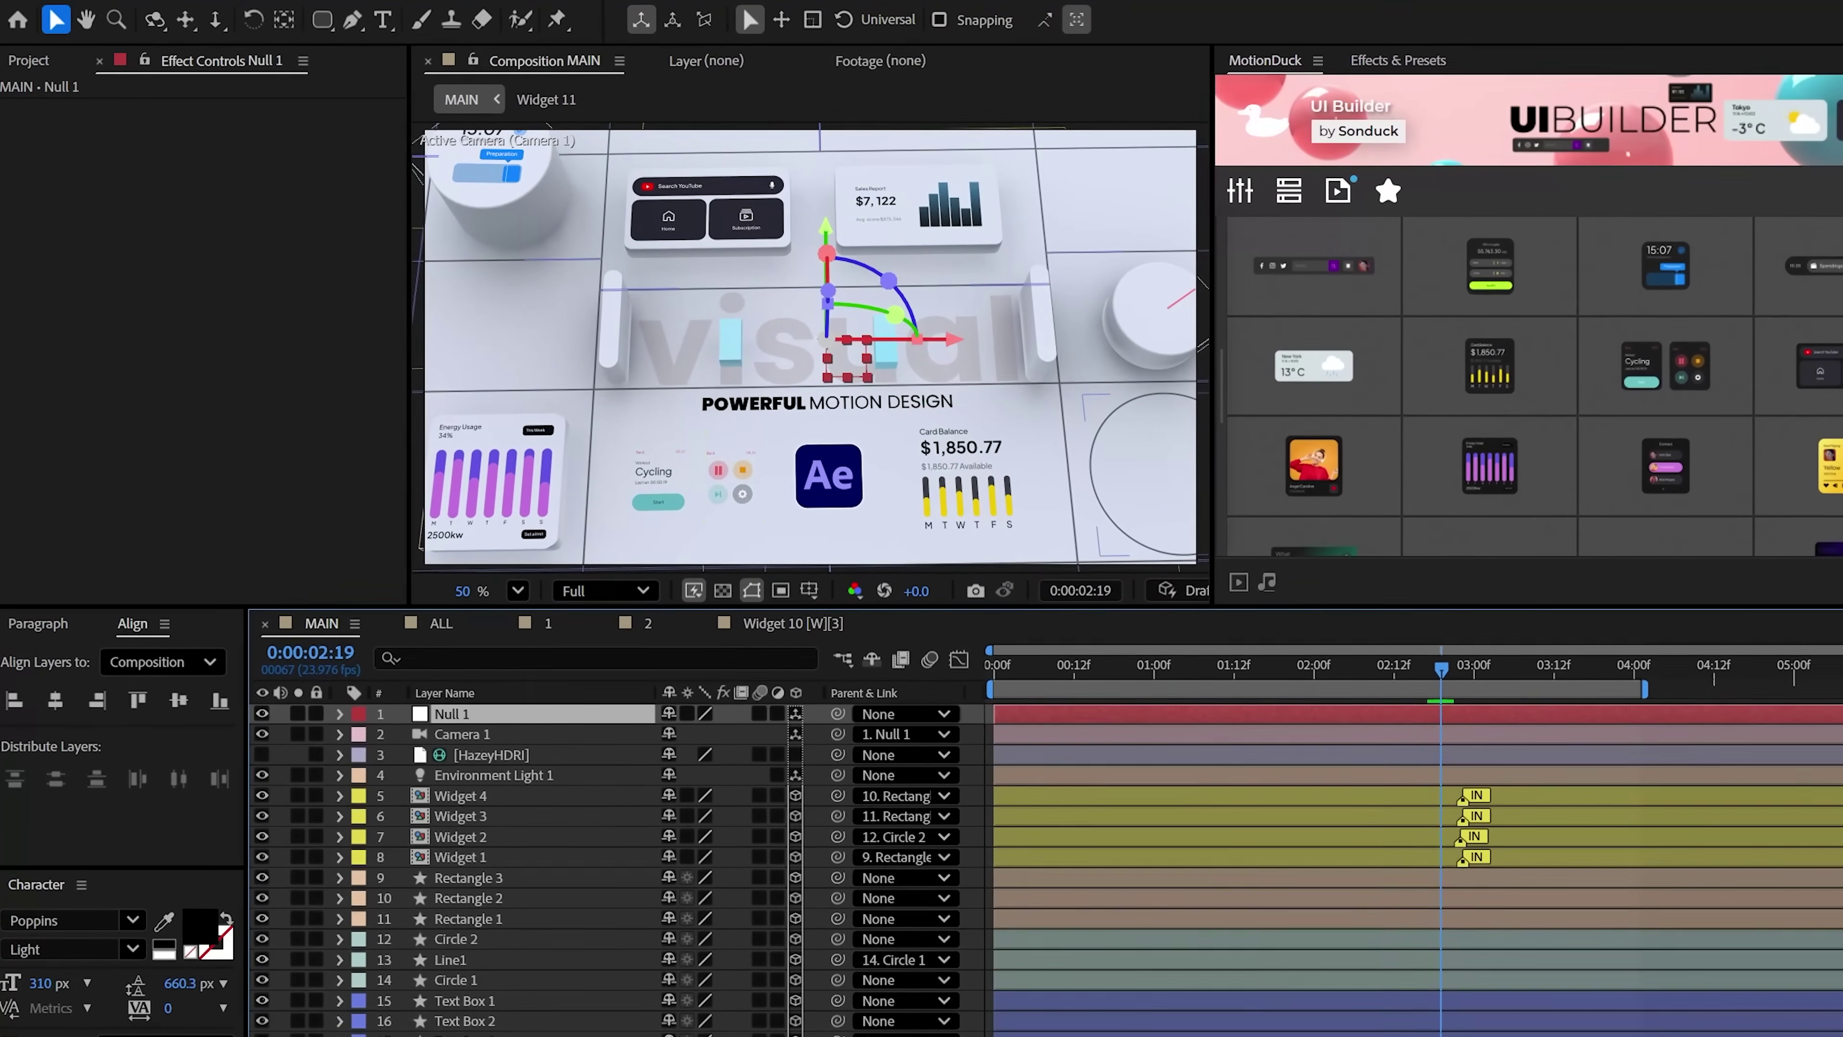
key(ctrl+a)
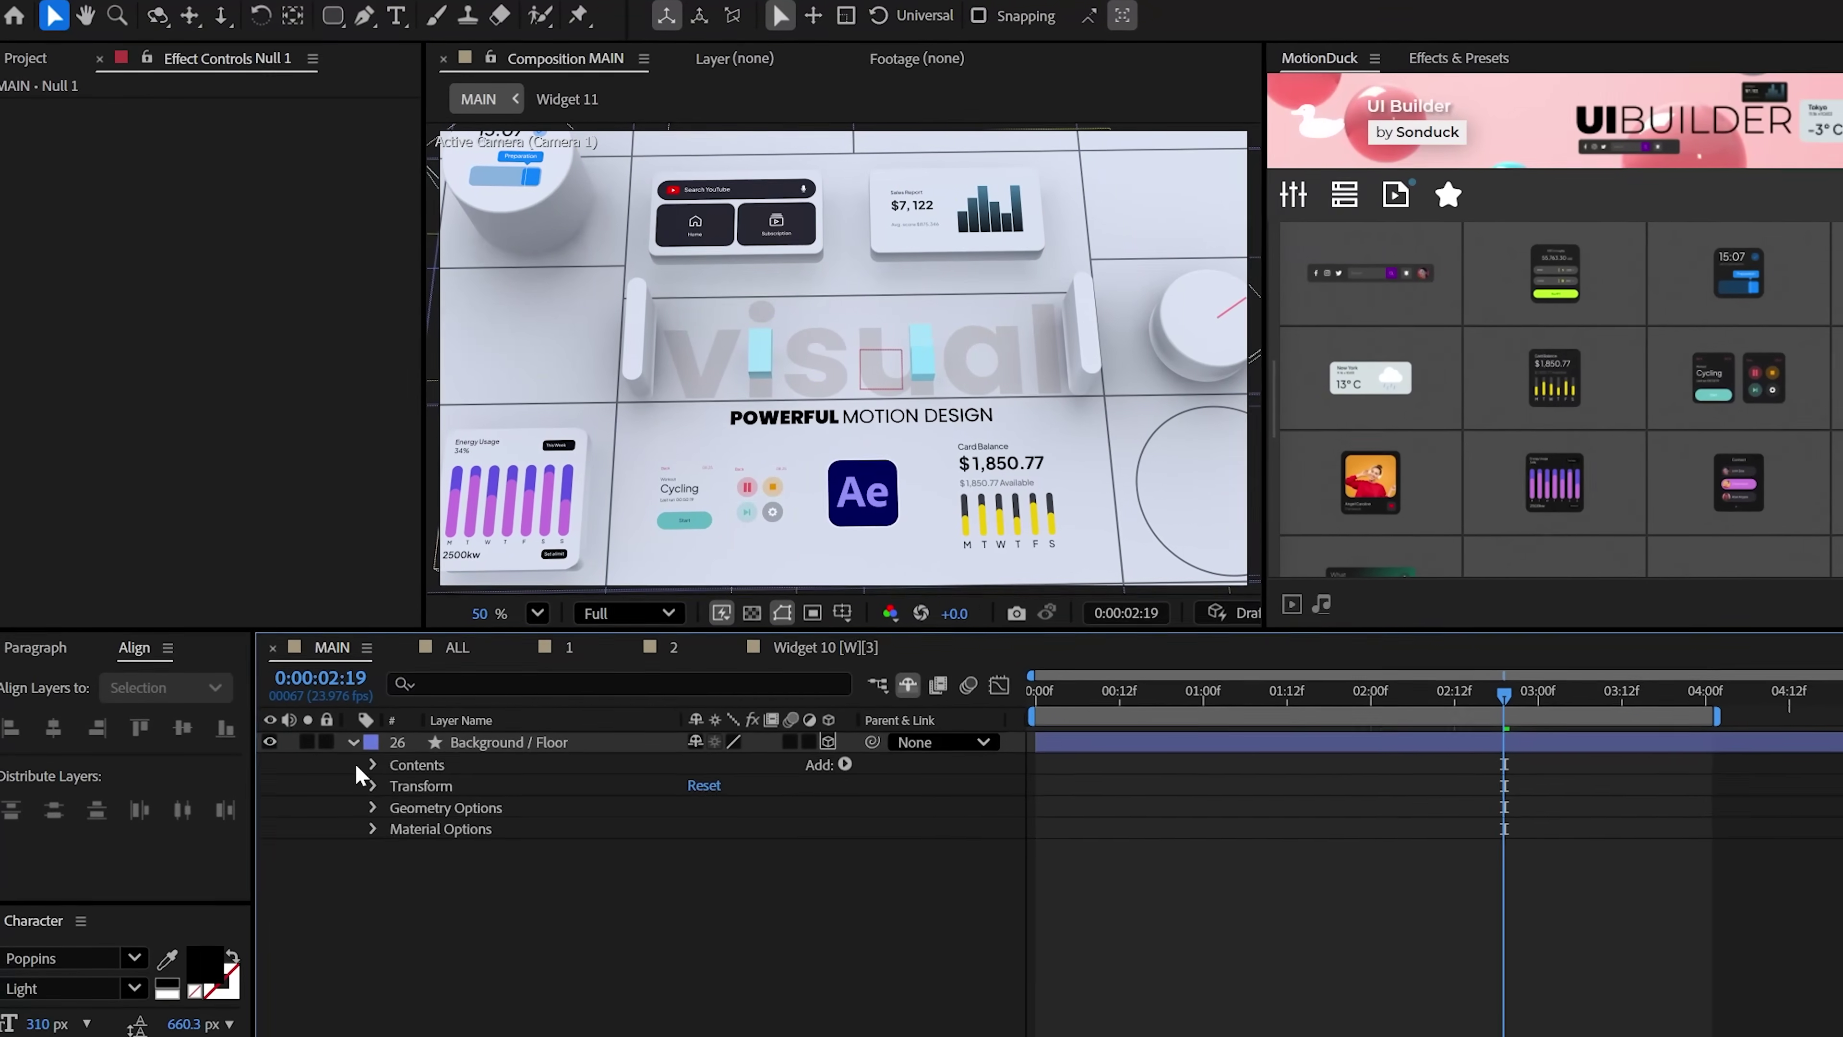
click(376, 837)
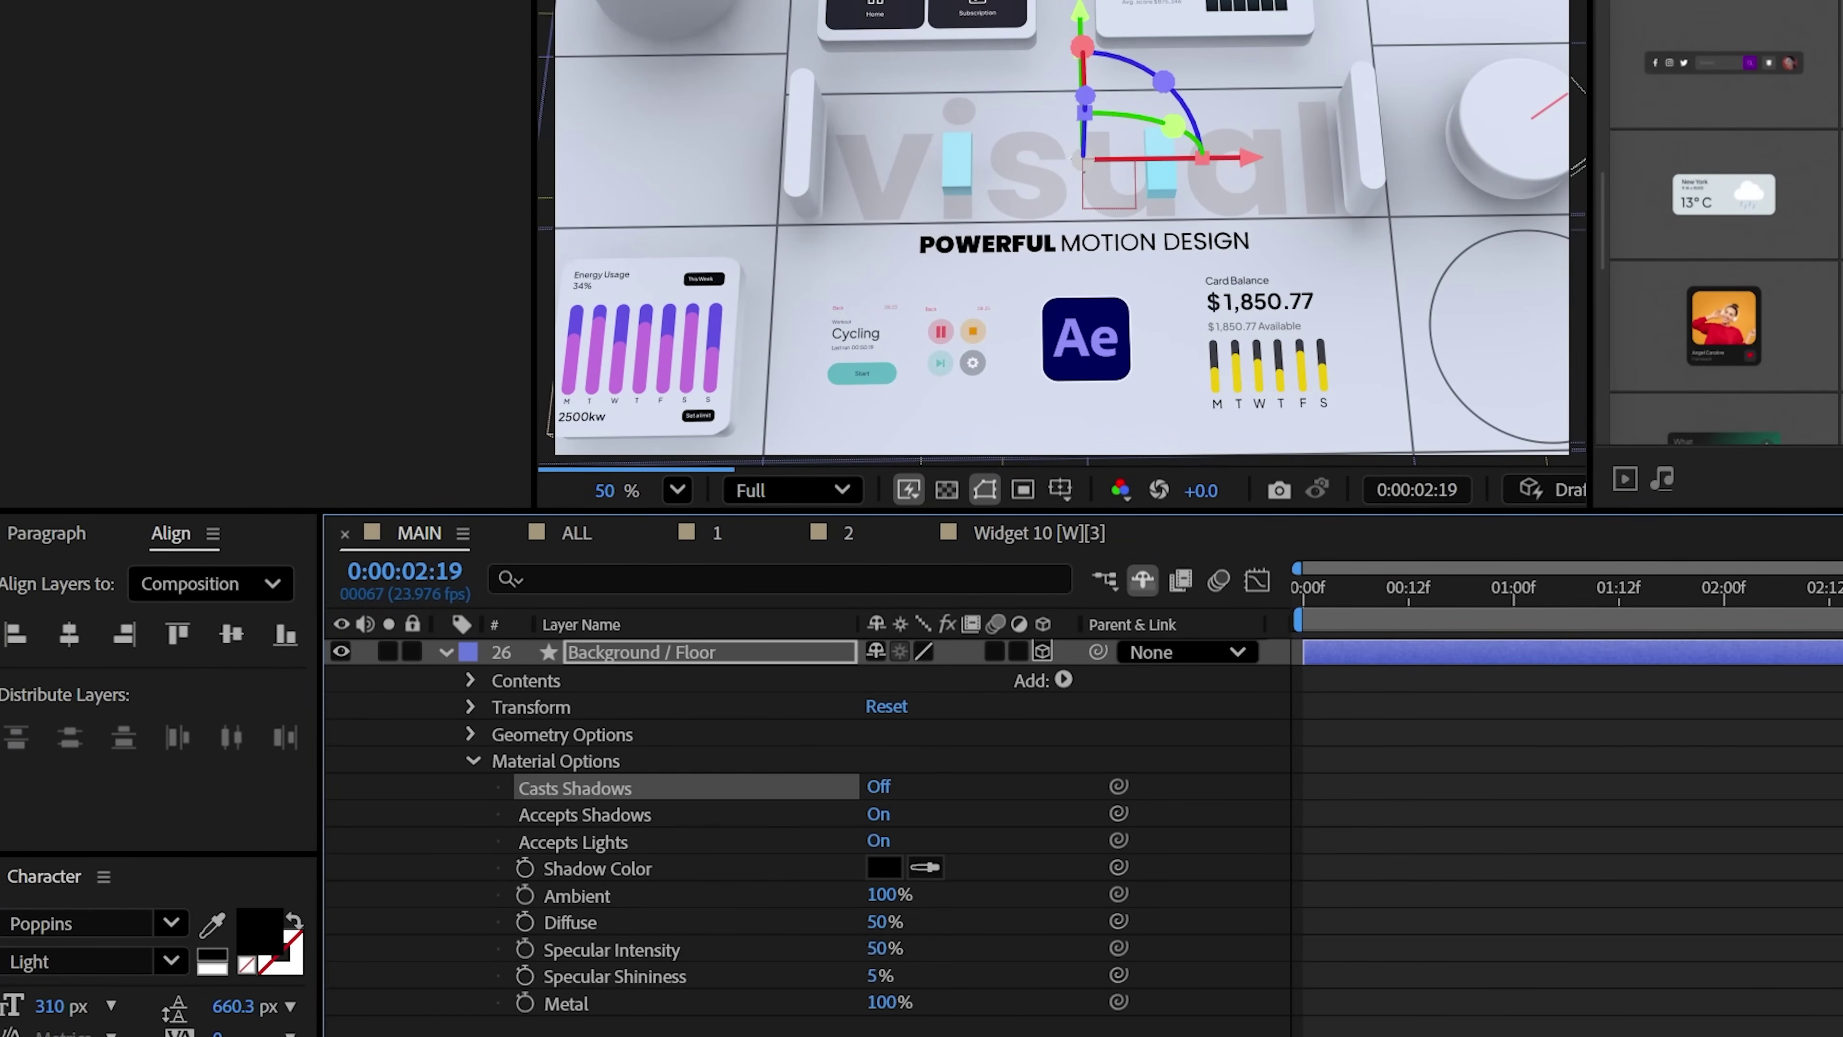
- Set Widget 4's Casts Shadows material option to Off
click(614, 762)
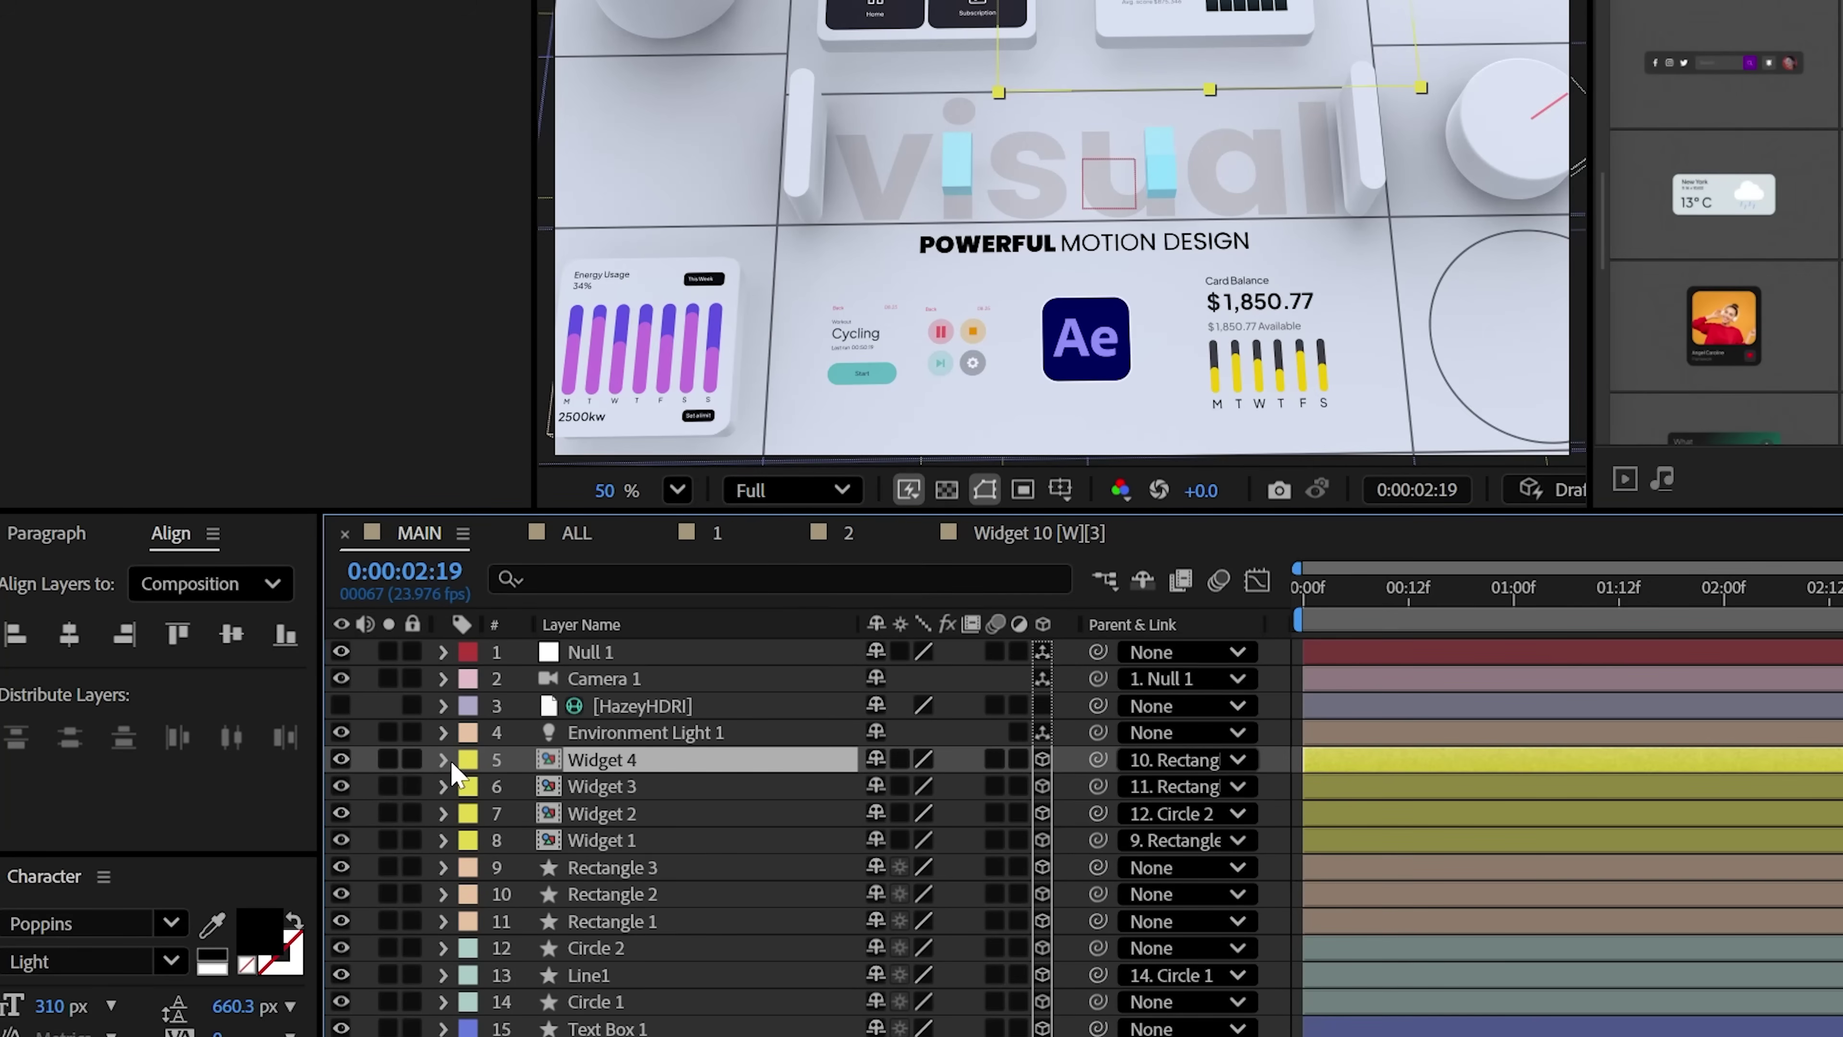
click(444, 760)
click(474, 868)
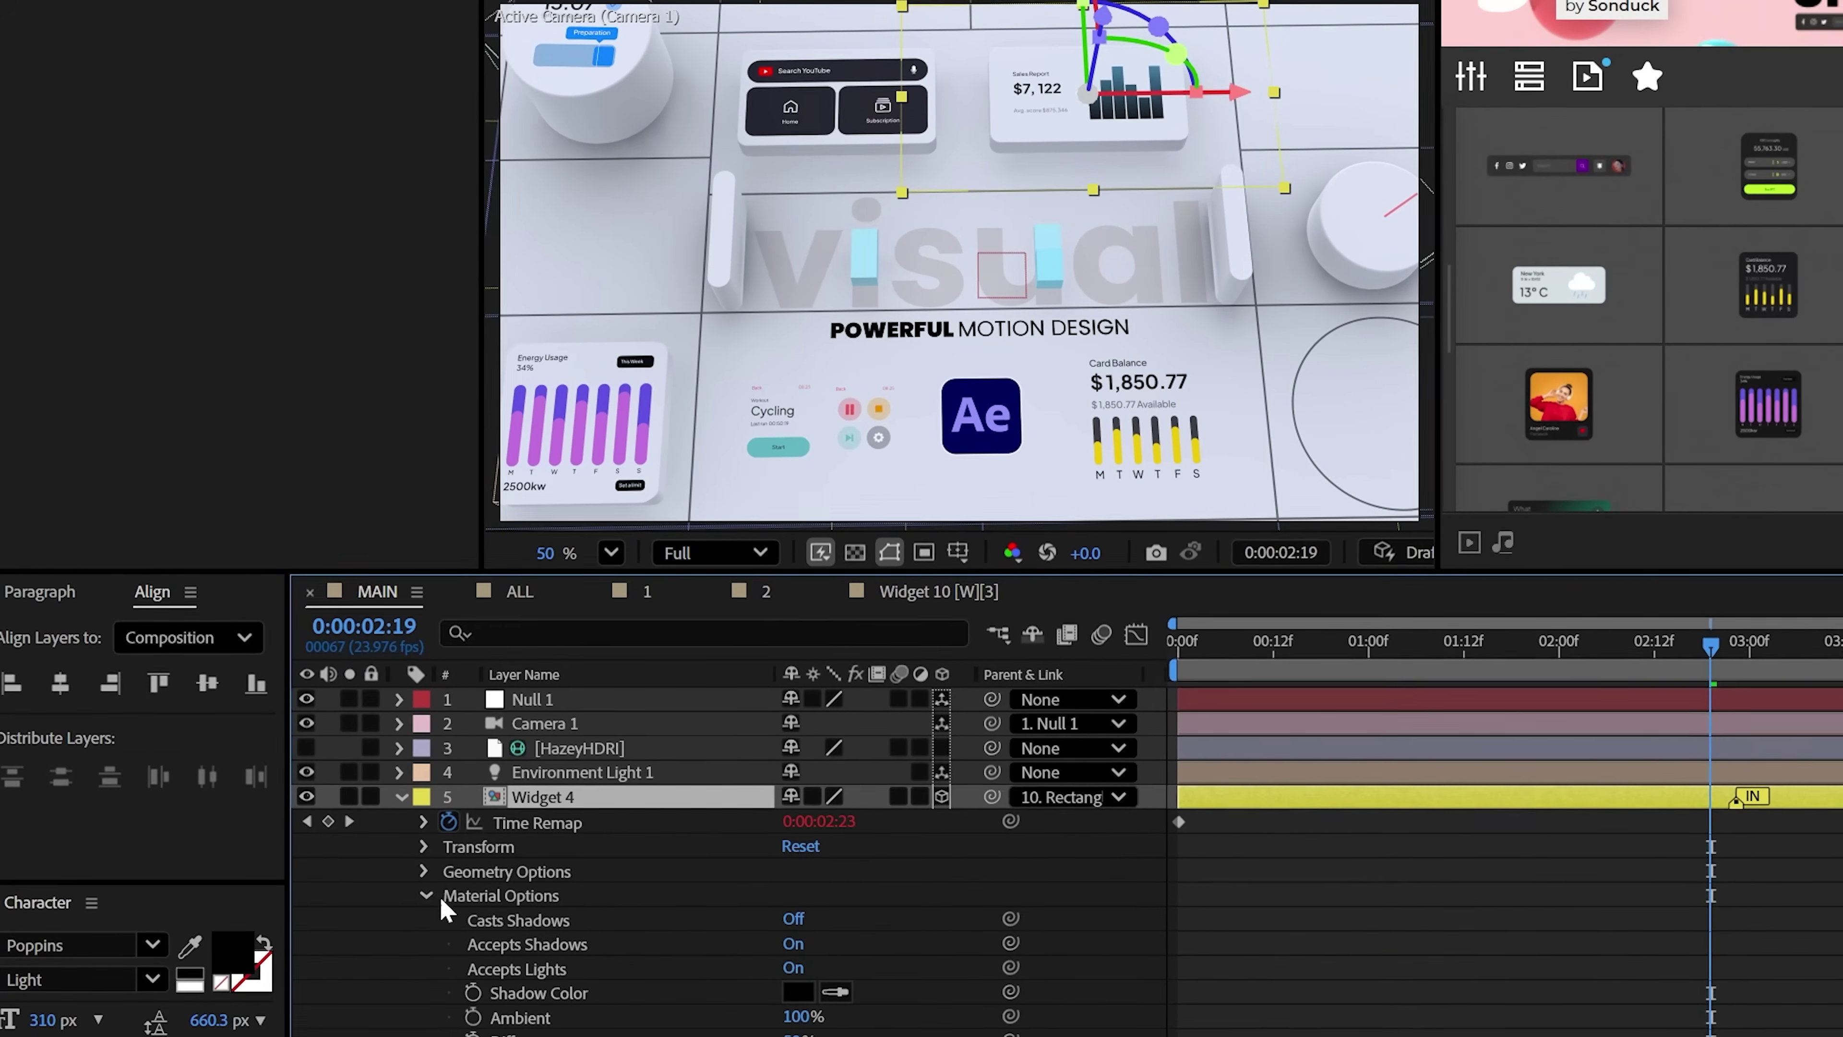
click(879, 895)
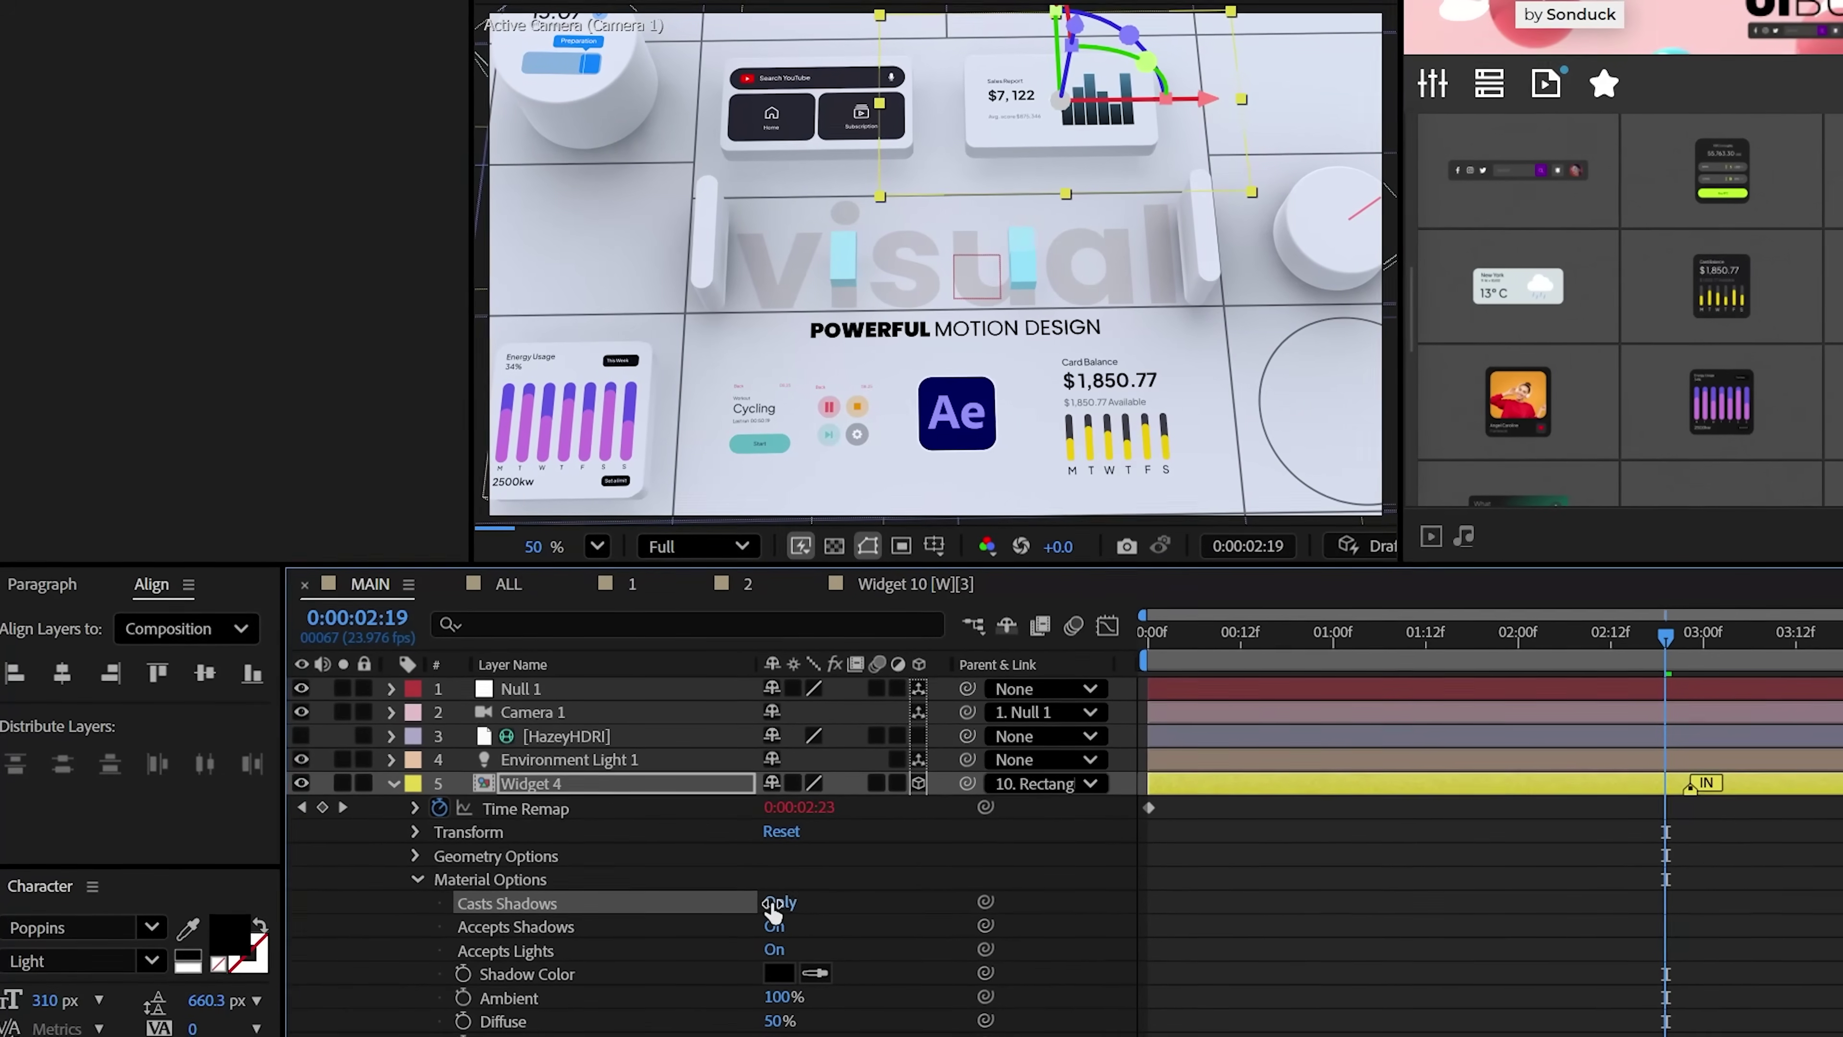
click(774, 904)
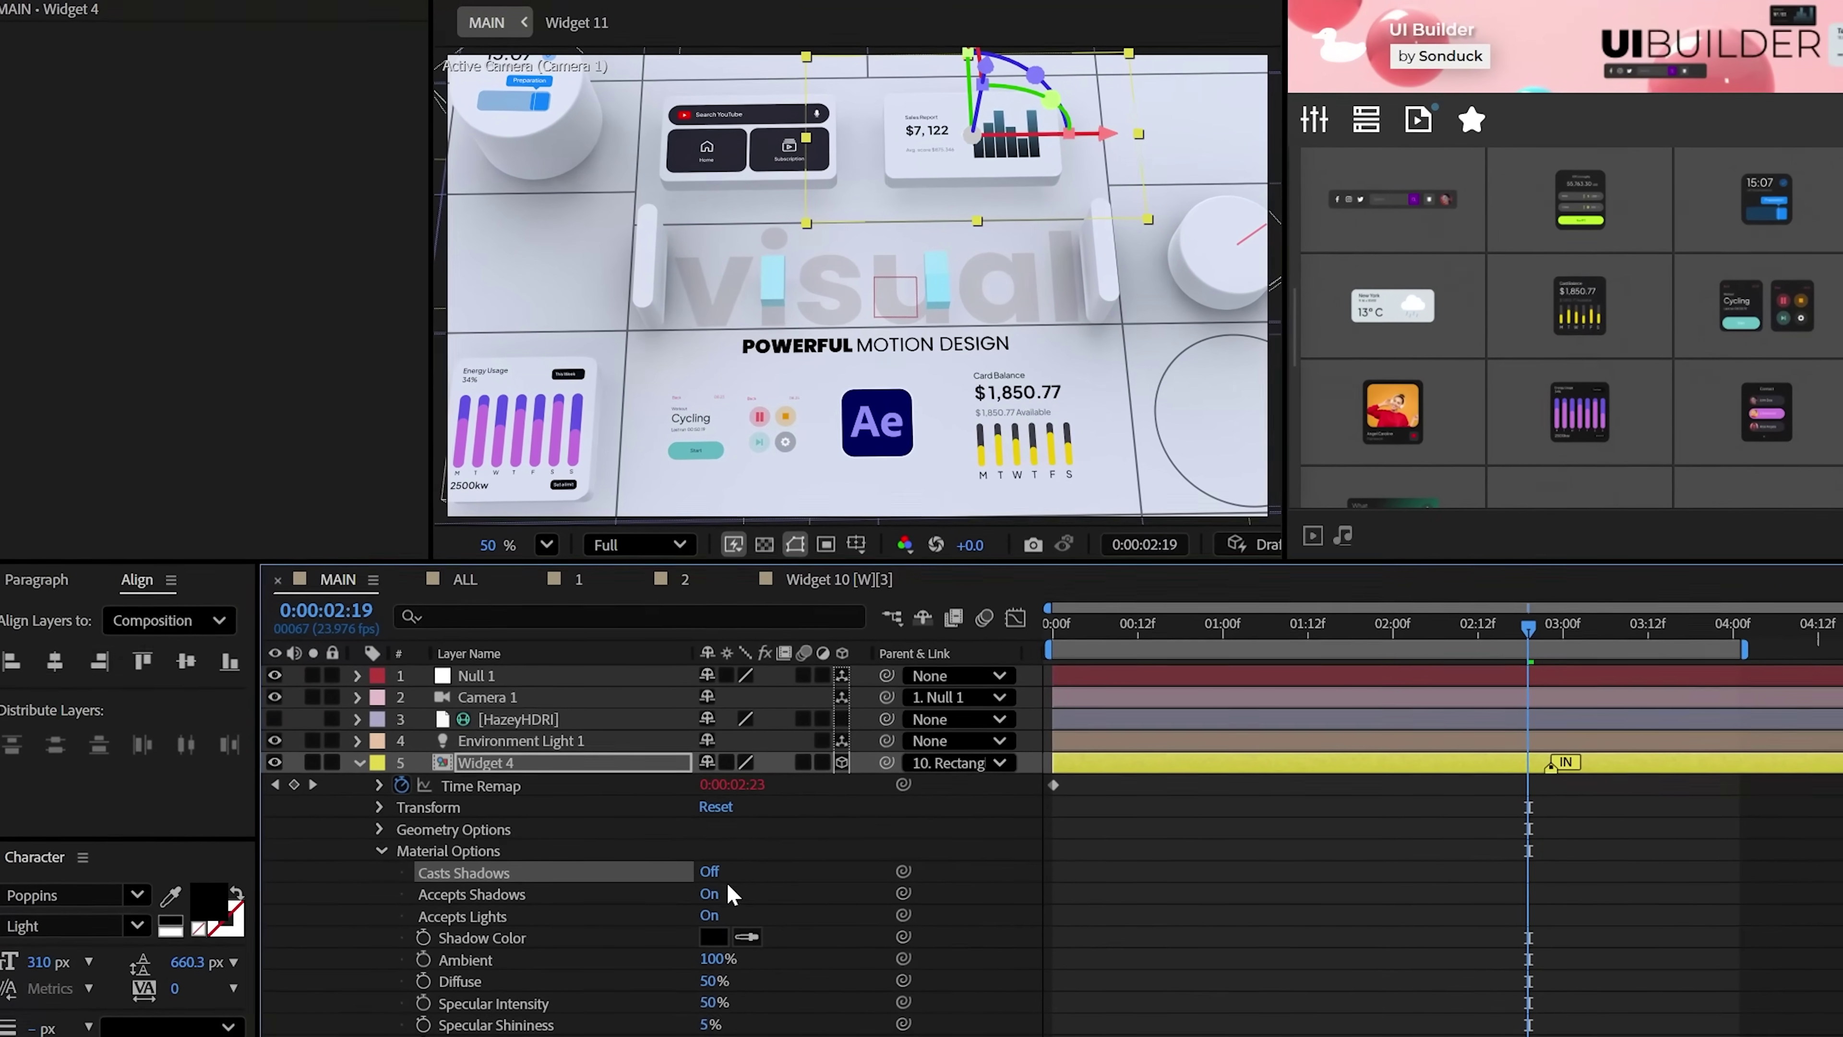
click(376, 761)
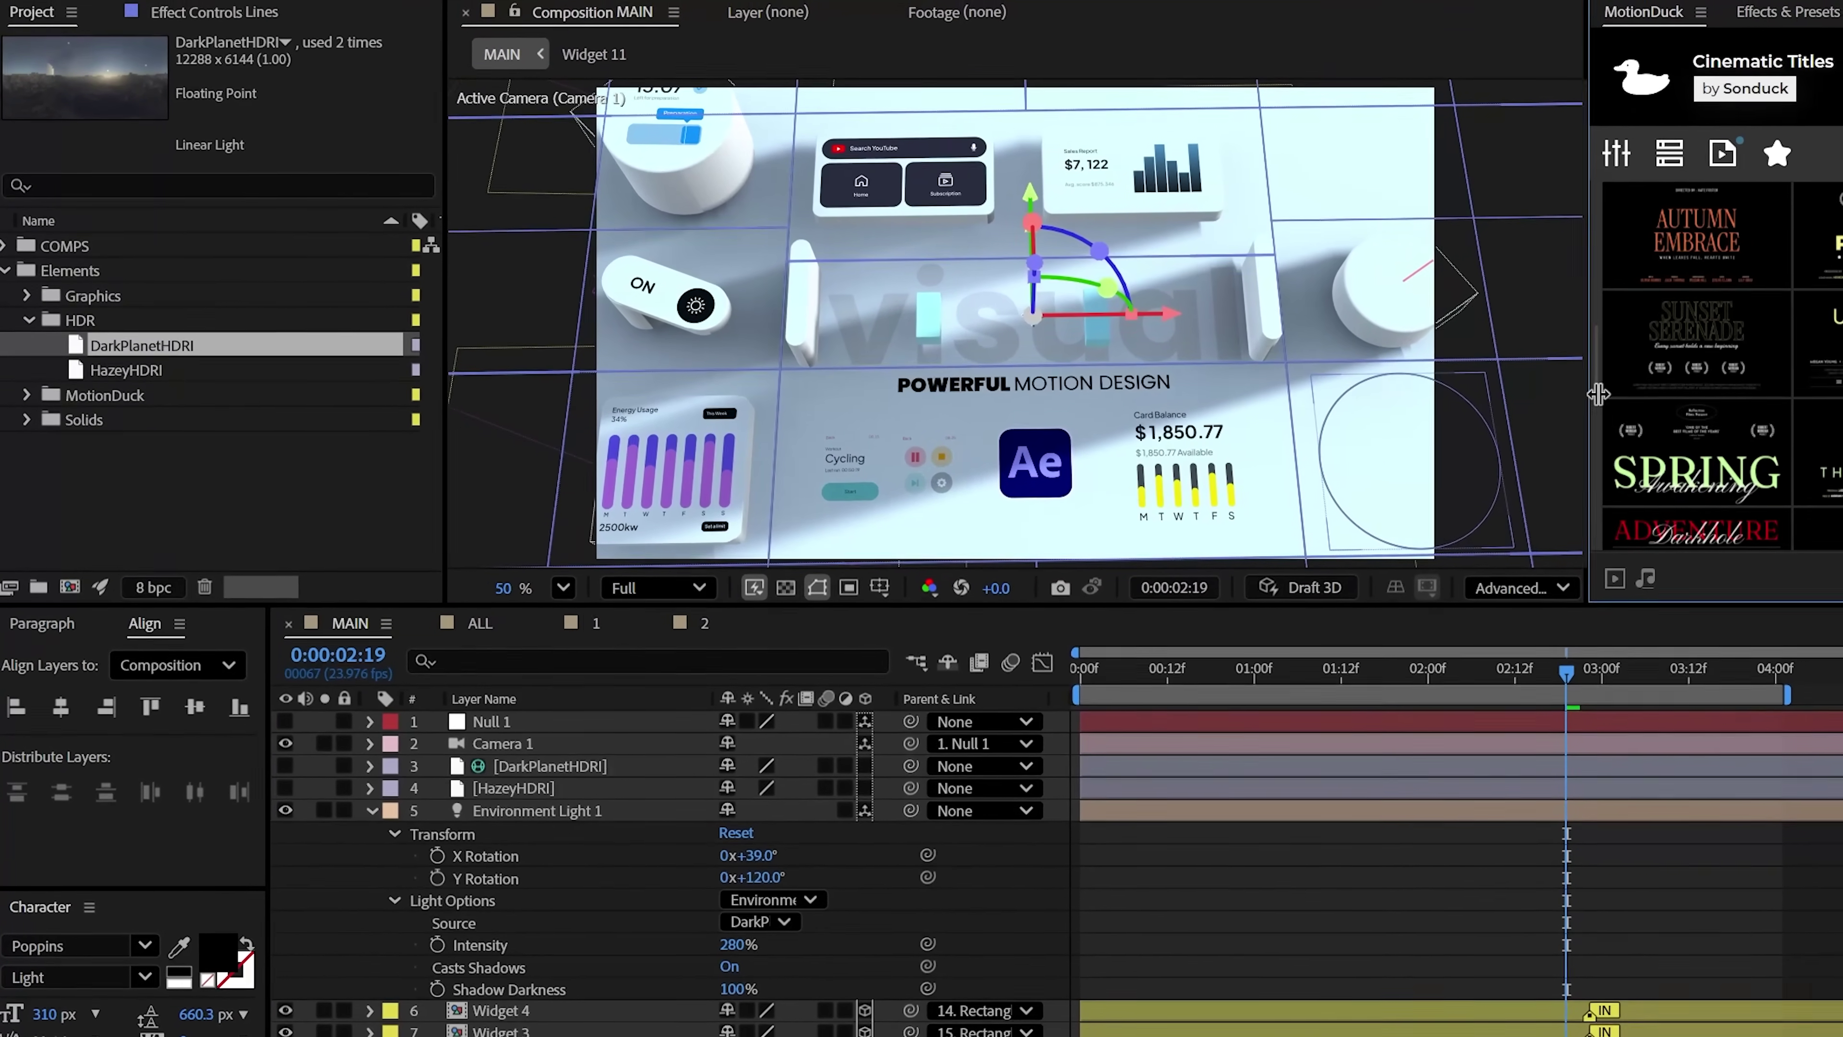
- Open the Advanced 3D renderer options for the MAIN composition
click(1506, 593)
click(1541, 736)
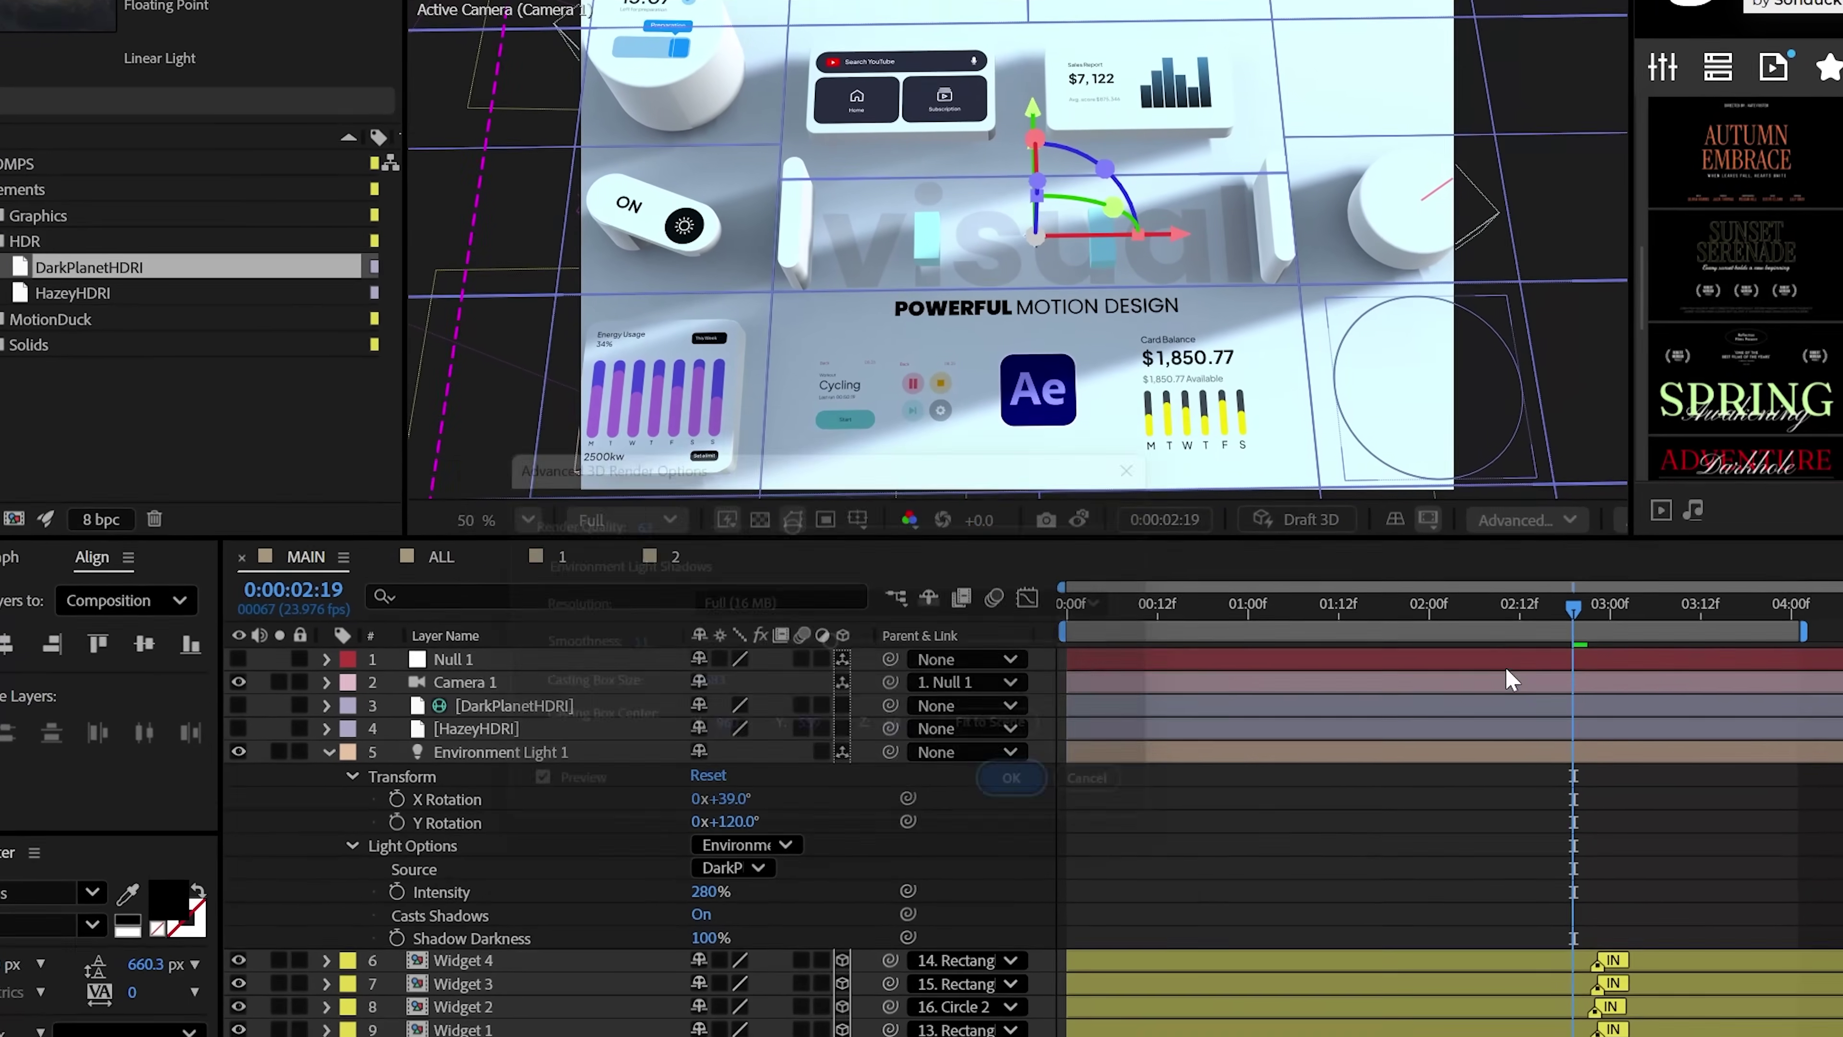